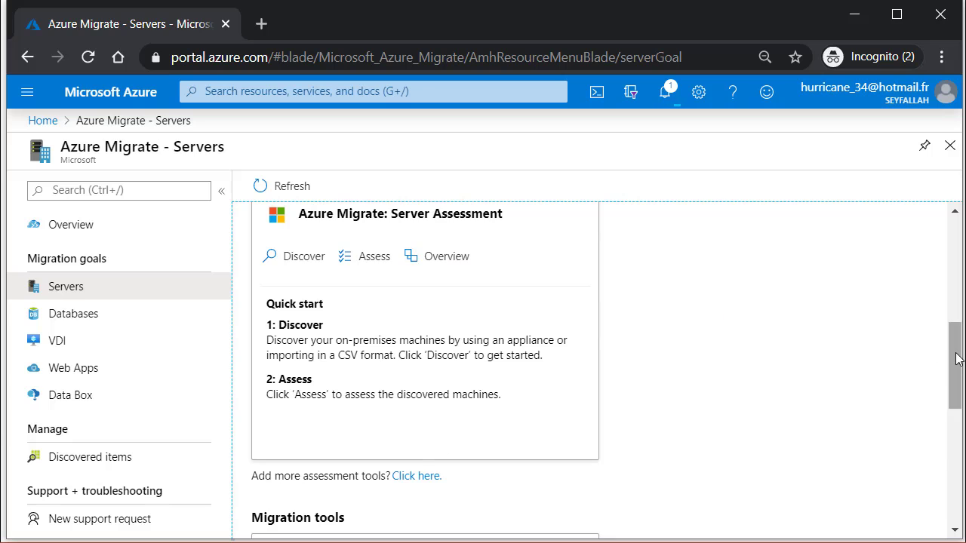
Step: From the Servers page's Migrate project settings, start creating a new project in the Add a tool wizard
left_click_drag(954, 355, 901, 383)
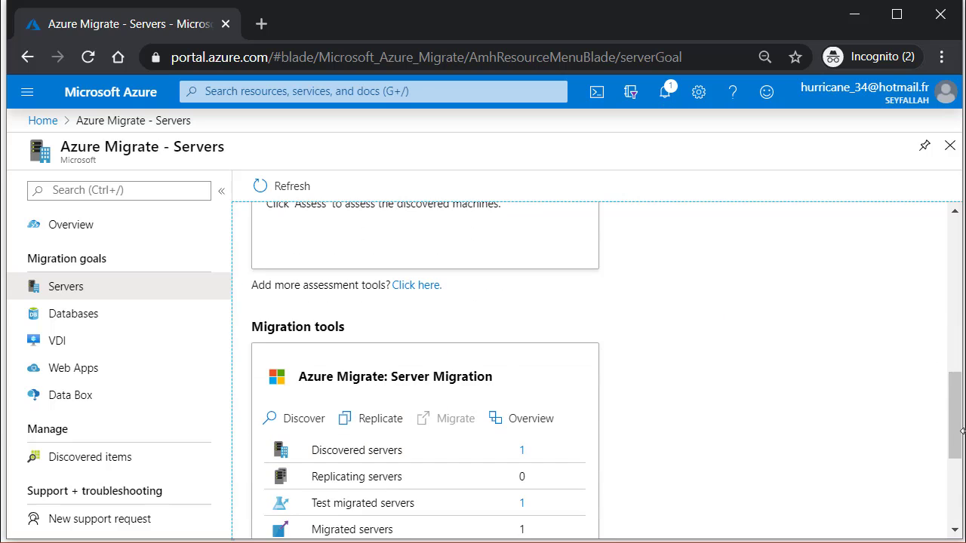
left_click_drag(955, 433, 954, 261)
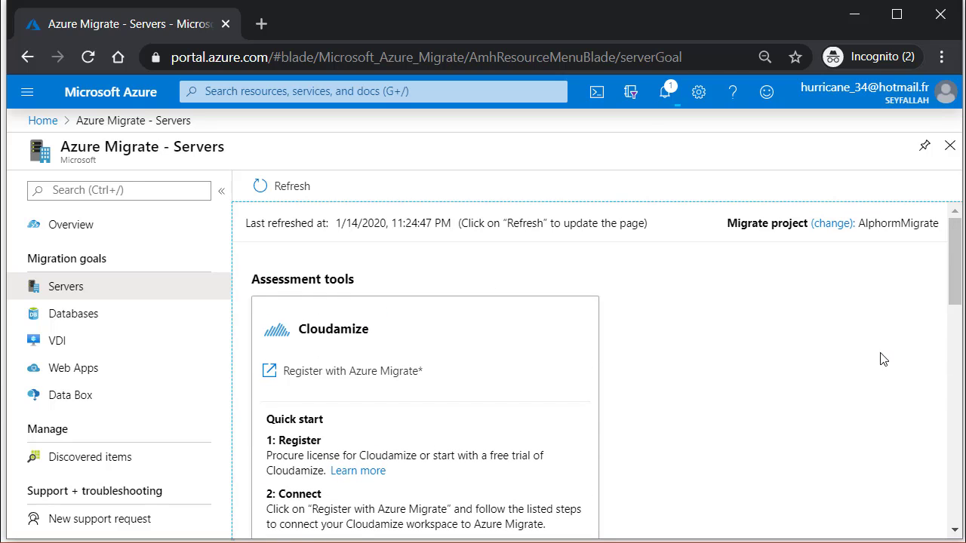
left_click(830, 228)
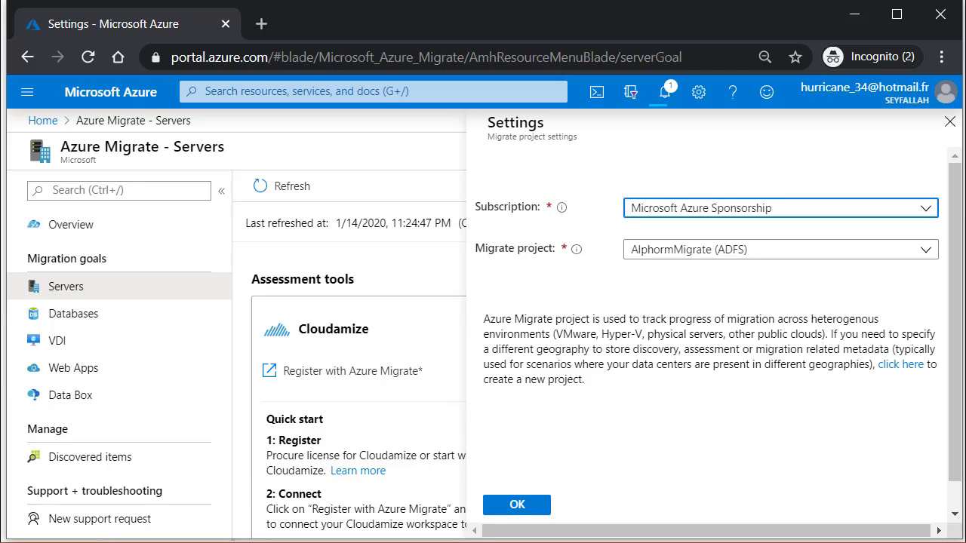
left_click(901, 365)
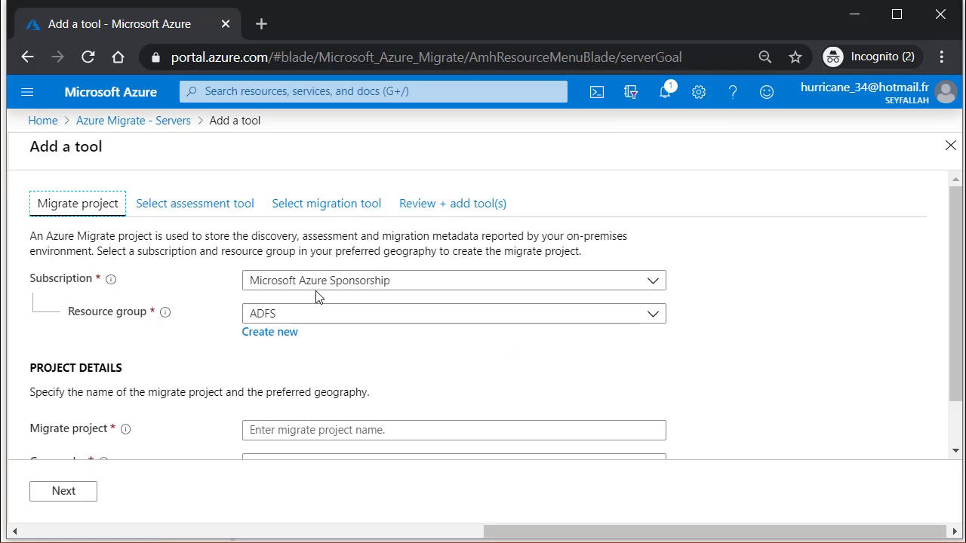
Step: Select the AzureADSecu resource group under the Microsoft Azure Sponsorship subscription
scroll(739, 279, "down", 1)
left_click(653, 257)
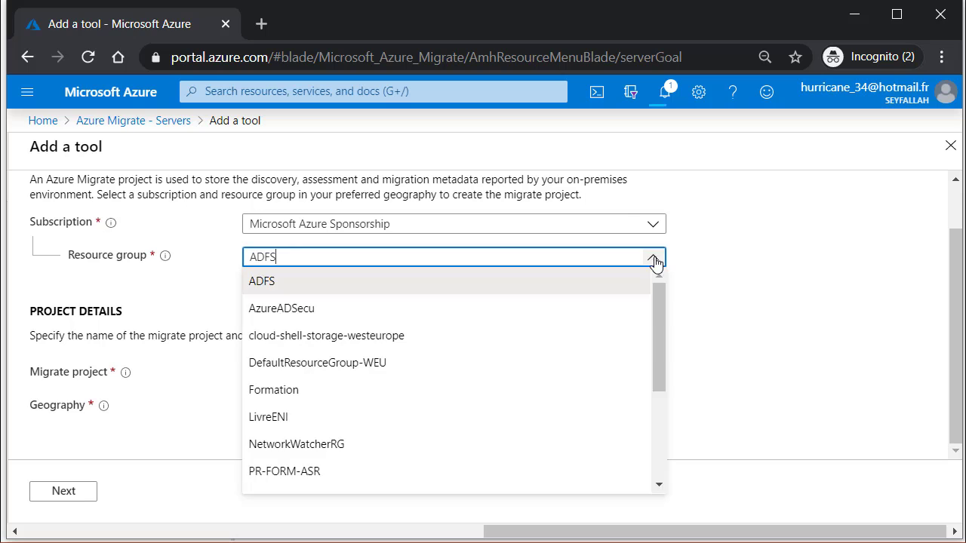
left_click(388, 314)
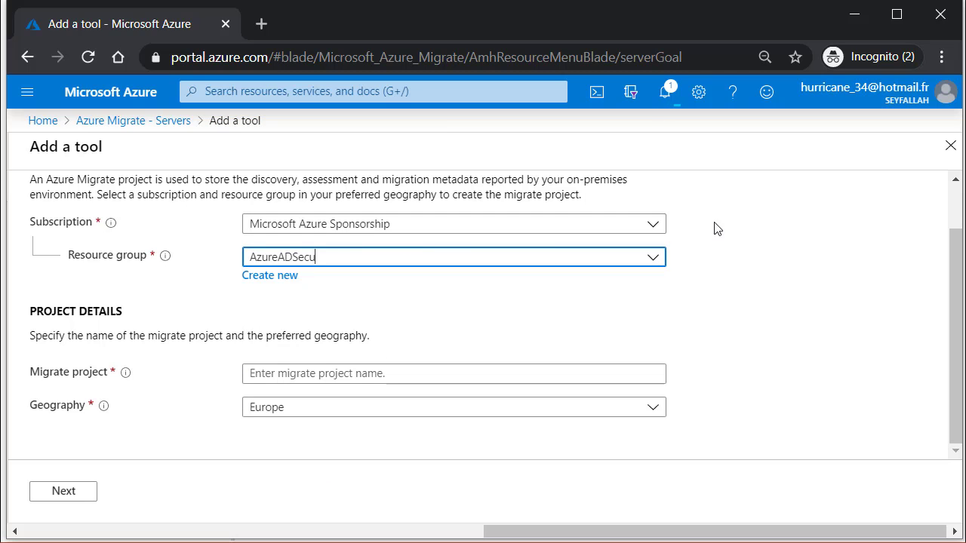
left_click(653, 224)
left_click(317, 251)
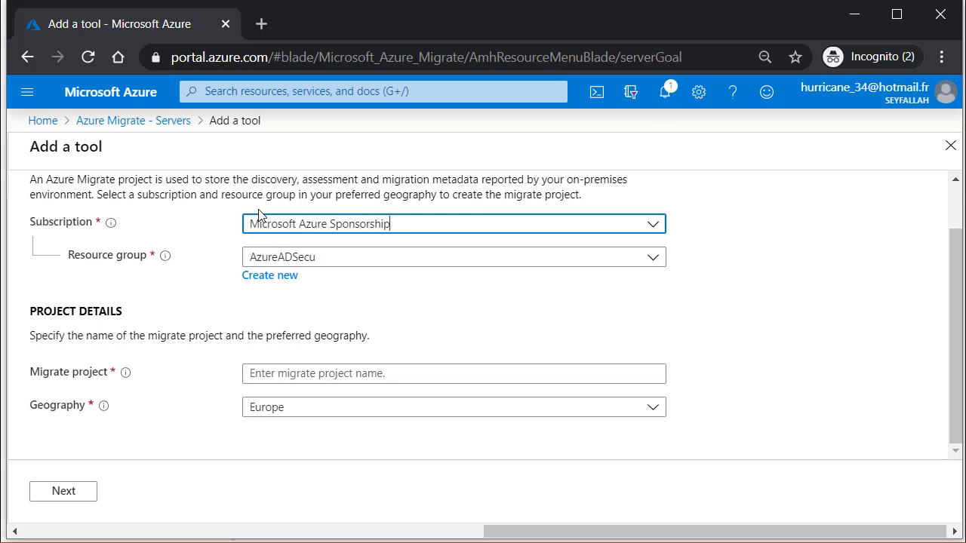
left_click(955, 298)
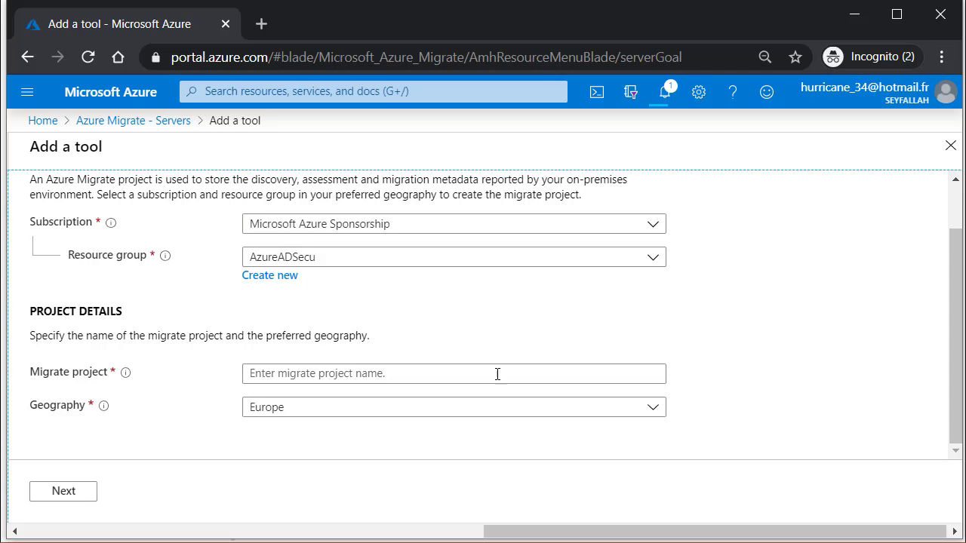
Step: Name the project AlphormMigrationCLoud, keep Europe as geography, and continue to tool selection
left_click(338, 373)
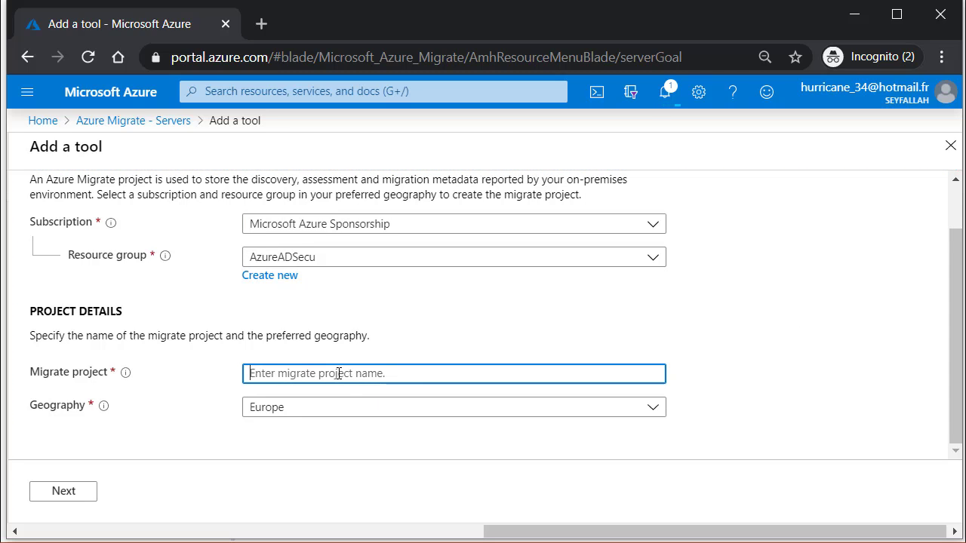
type("AlphormMigrationCLoud")
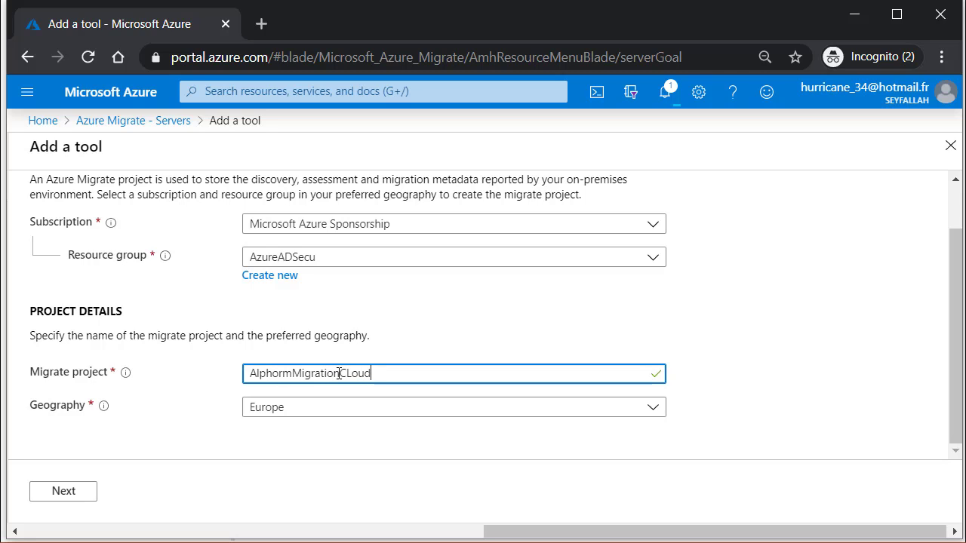
left_click(746, 291)
left_click(304, 407)
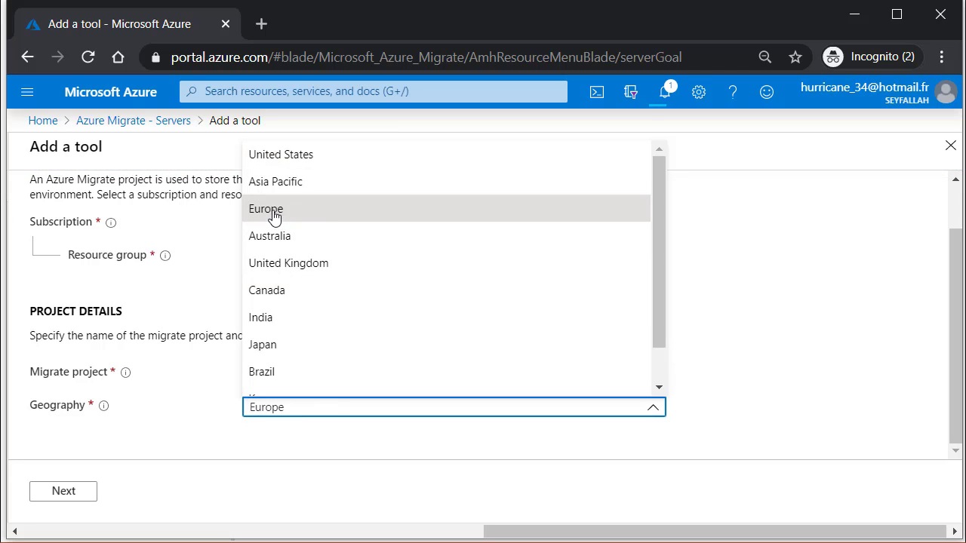
left_click(273, 216)
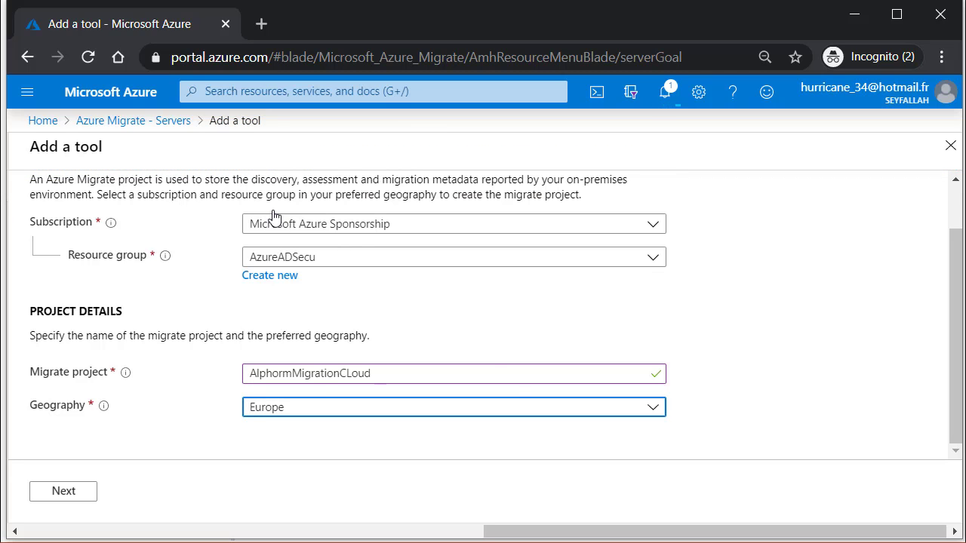
left_click(520, 420)
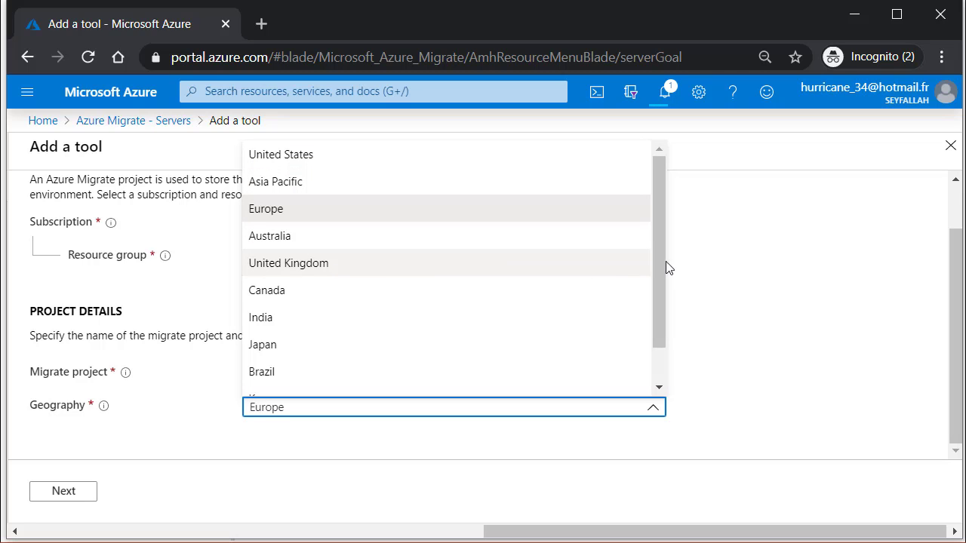
left_click_drag(660, 265, 667, 301)
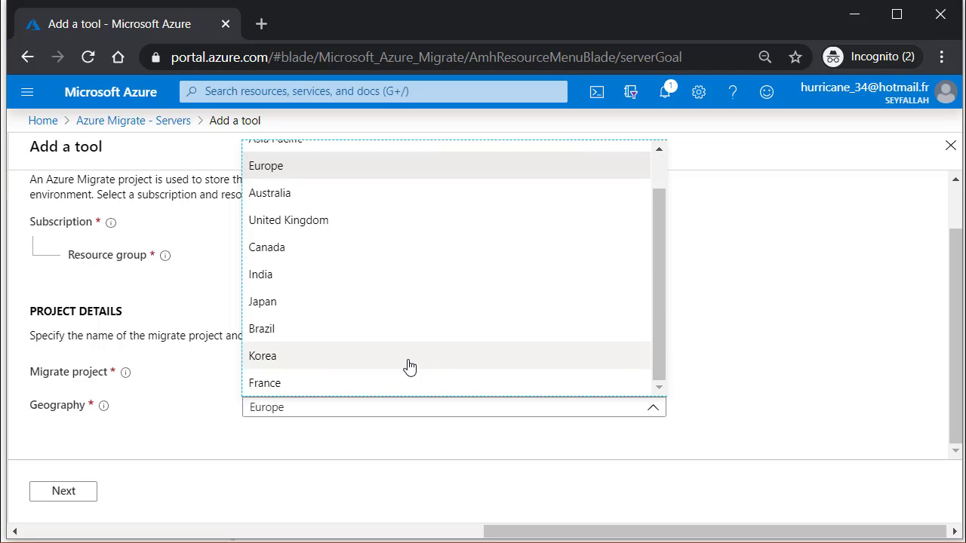
left_click(279, 170)
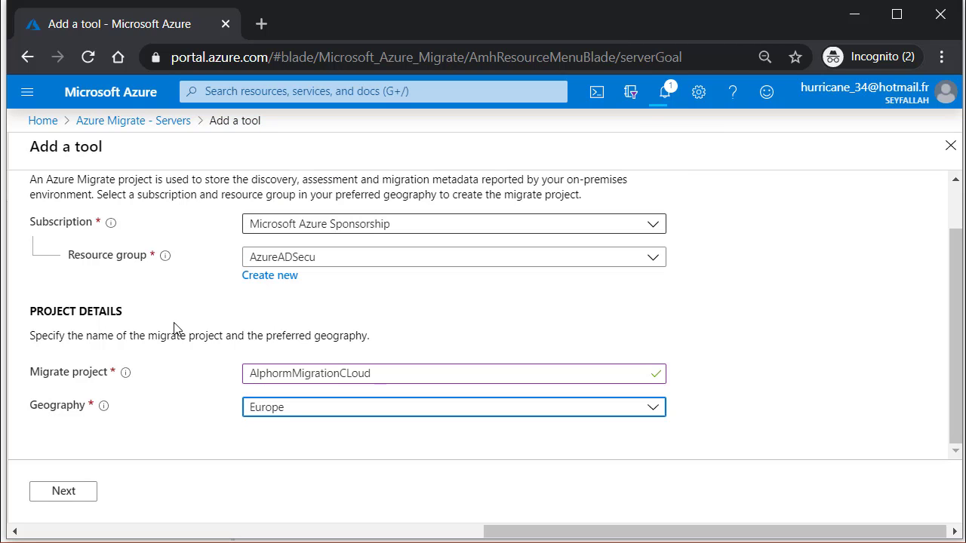
left_click(63, 491)
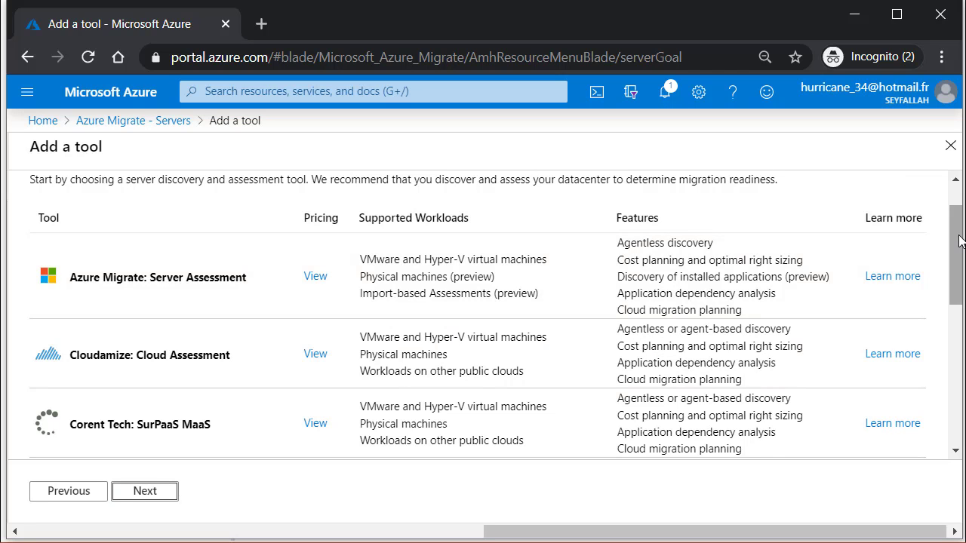
Step: Pick the Azure Migrate: Server Assessment row as the assessment tool and go to the migration tool step
left_click_drag(957, 240, 965, 377)
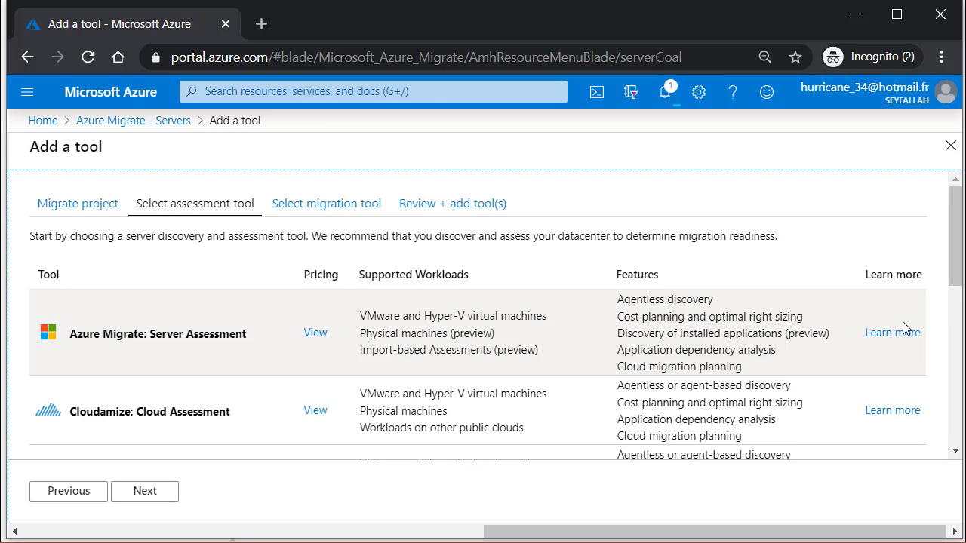
left_click_drag(962, 242, 960, 258)
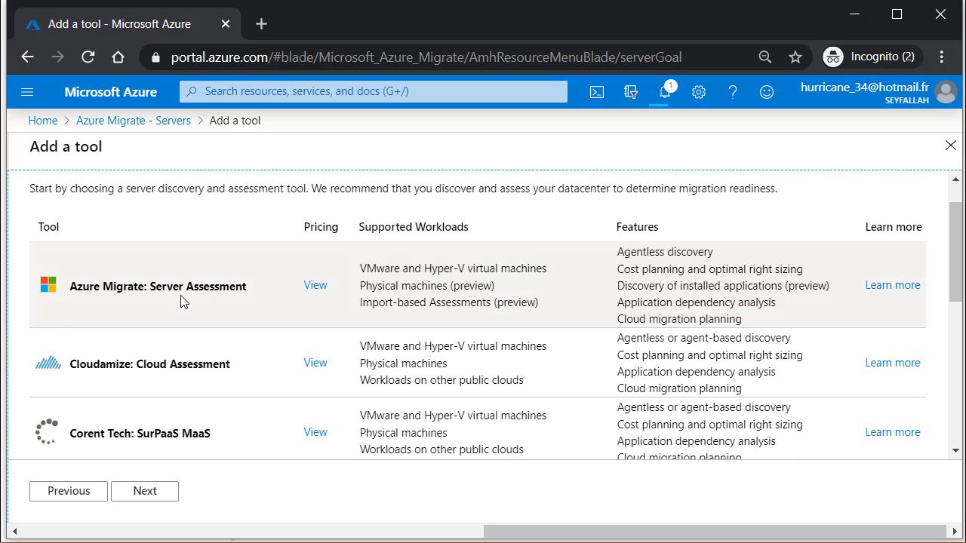
left_click(182, 288)
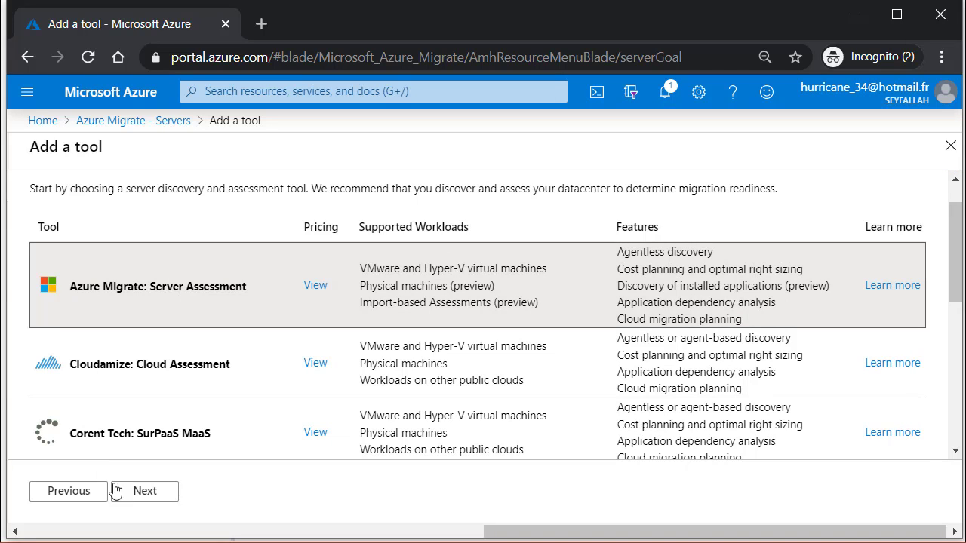
left_click_drag(960, 262, 960, 196)
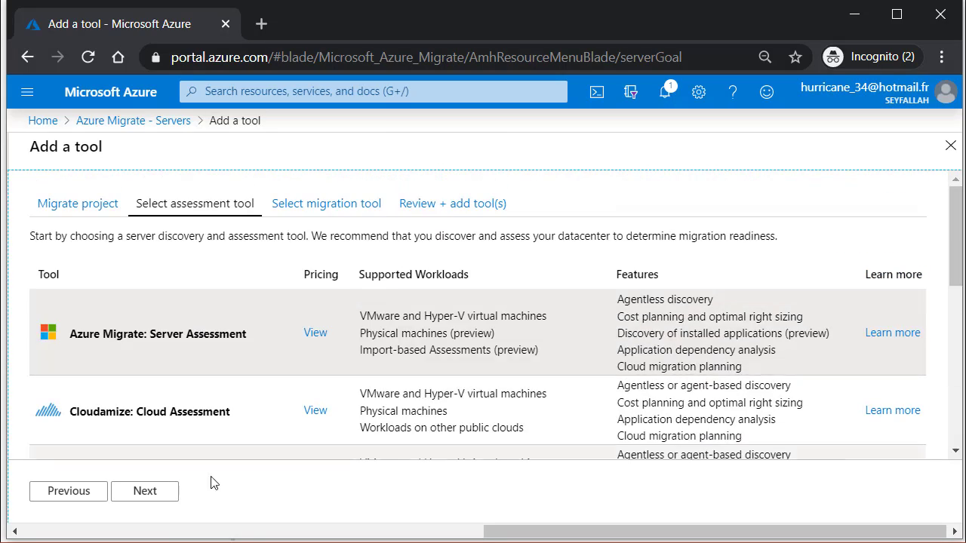
left_click(149, 493)
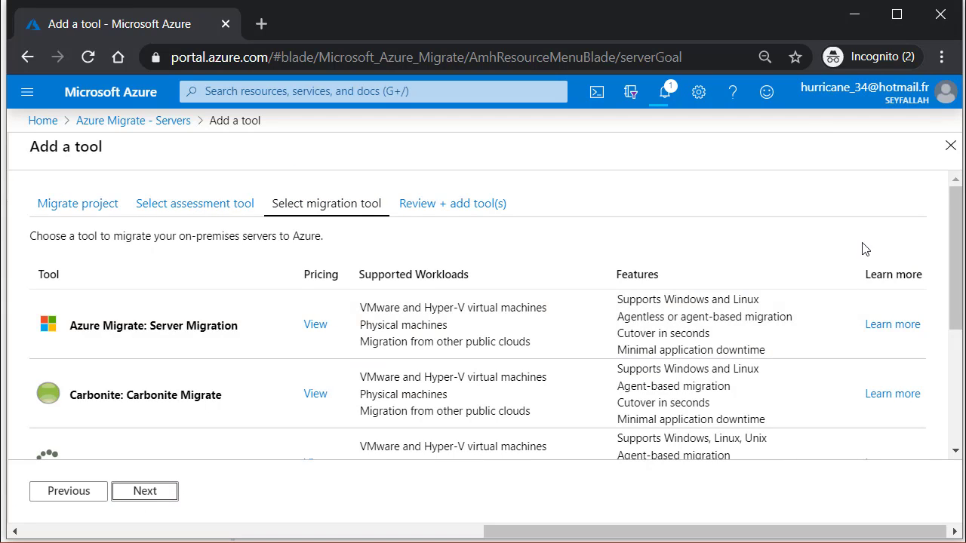
Step: Compare the assessment and migration tool tabs, scrolling through the migration tool choices
left_click(230, 202)
left_click_drag(955, 235, 952, 273)
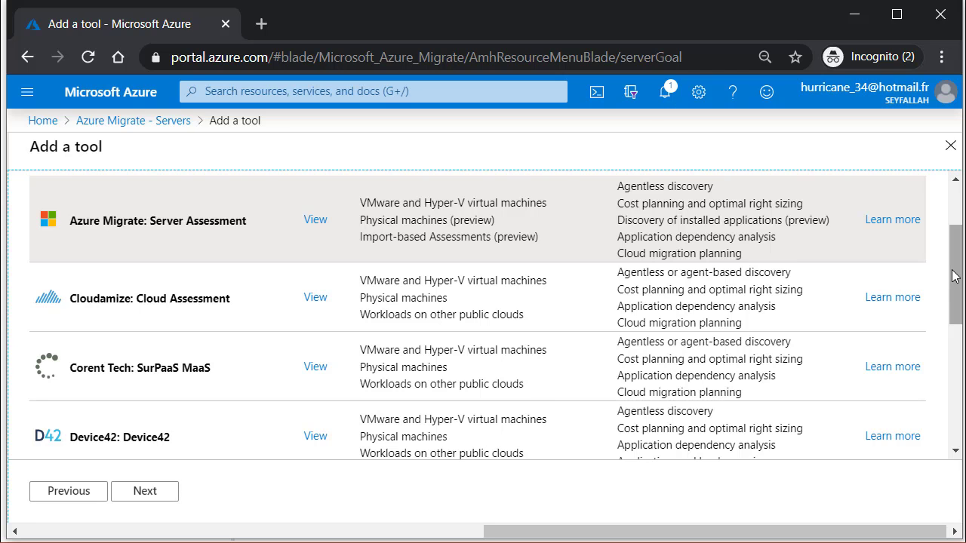
left_click_drag(952, 276, 956, 253)
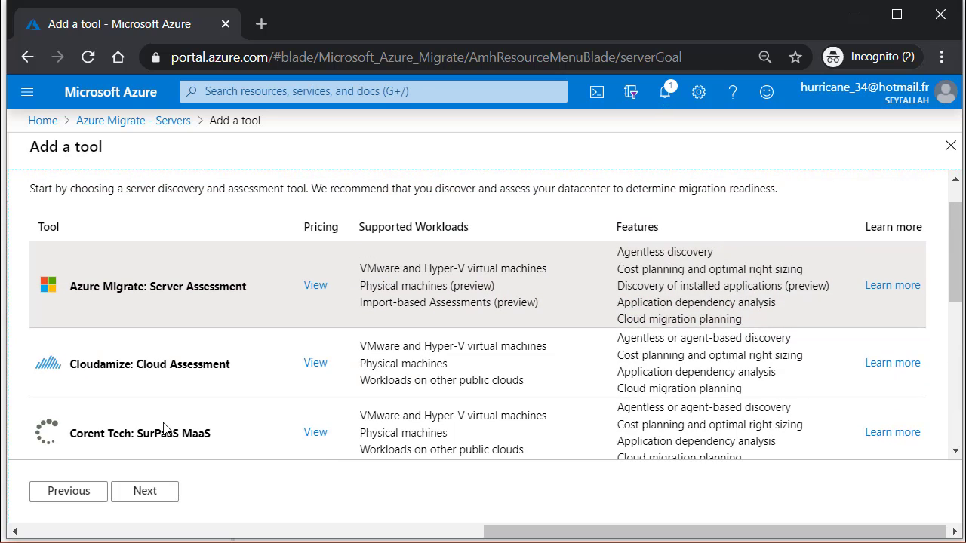
scroll(148, 320, "up", 1)
left_click(165, 494)
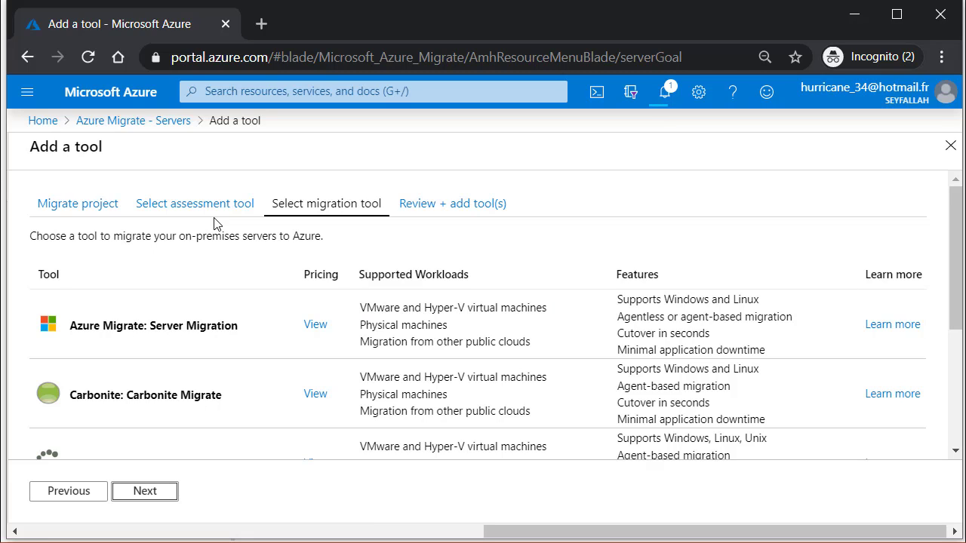
left_click(204, 213)
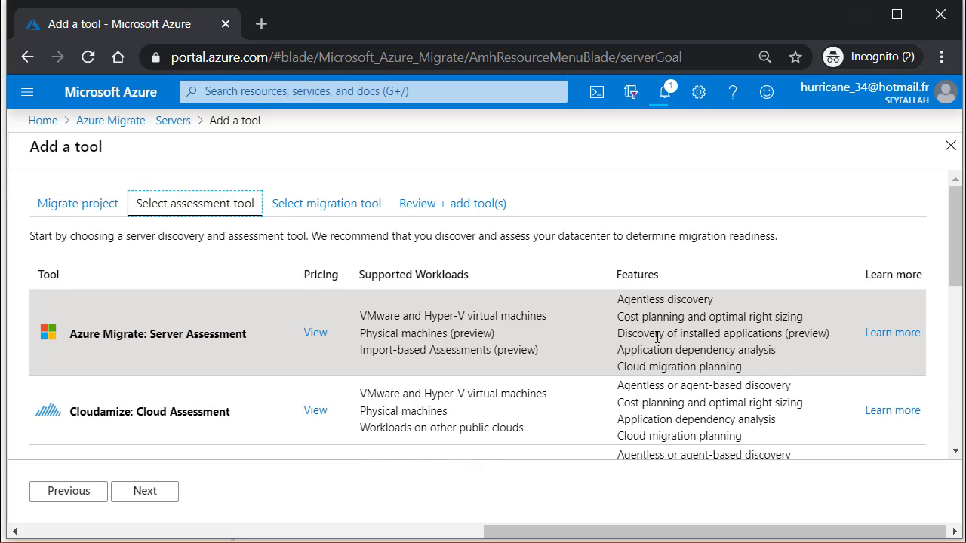
left_click(326, 204)
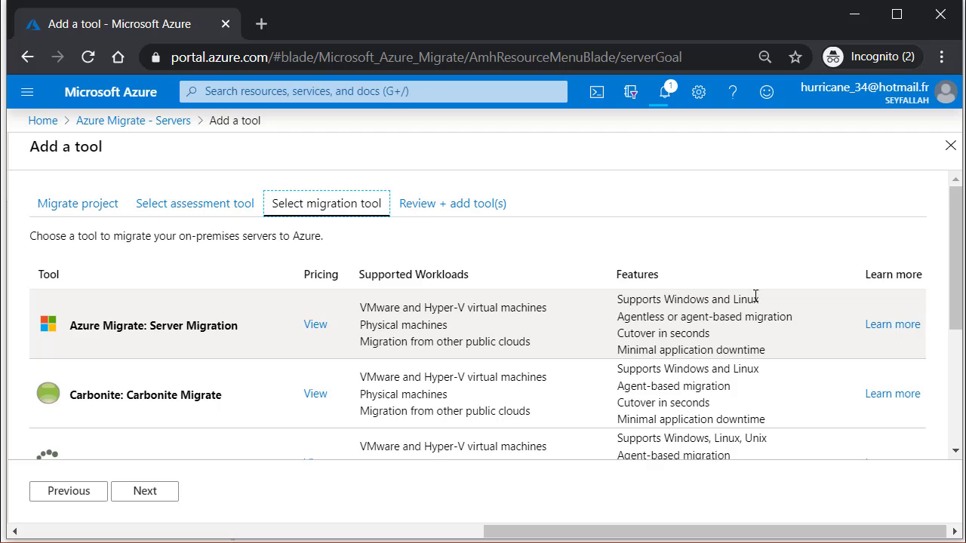
left_click_drag(953, 307, 932, 344)
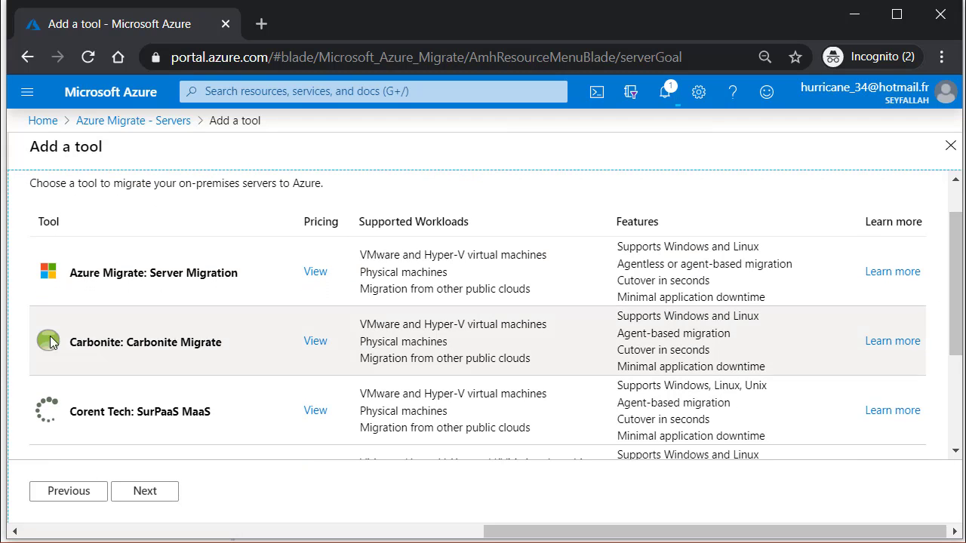
scroll(548, 363, "down", 3)
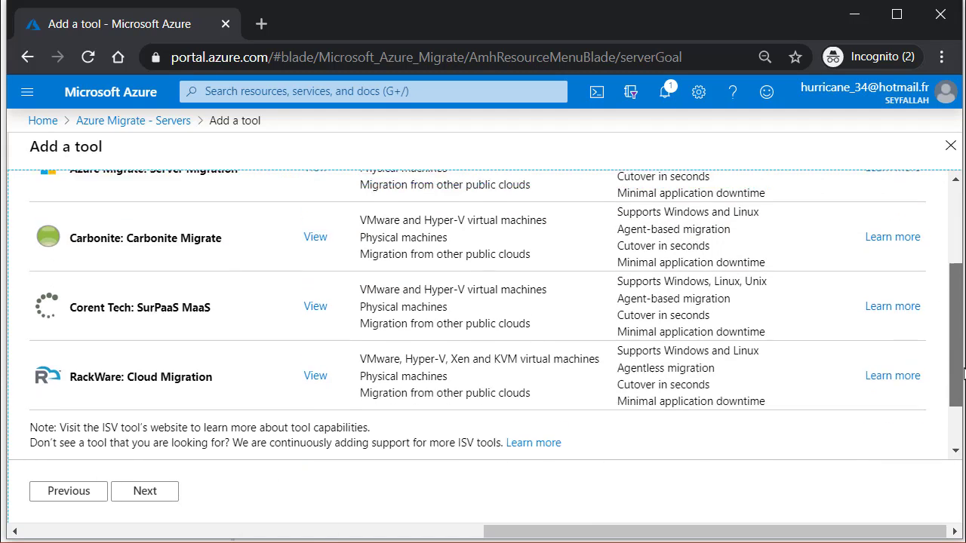
scroll(218, 291, "up", 3)
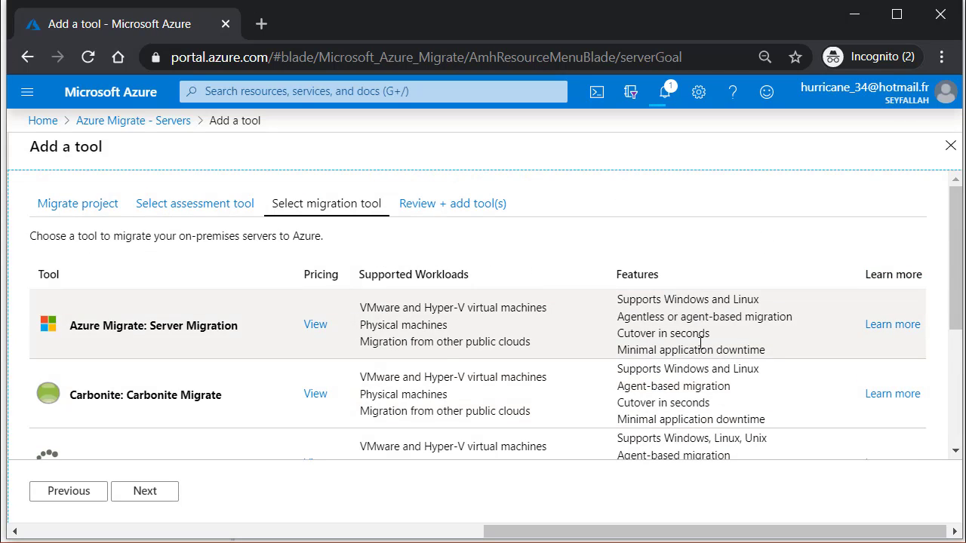
Step: Read the Carbonite Migrate for Azure datasheet, then return and proceed to Review + add
left_click(901, 395)
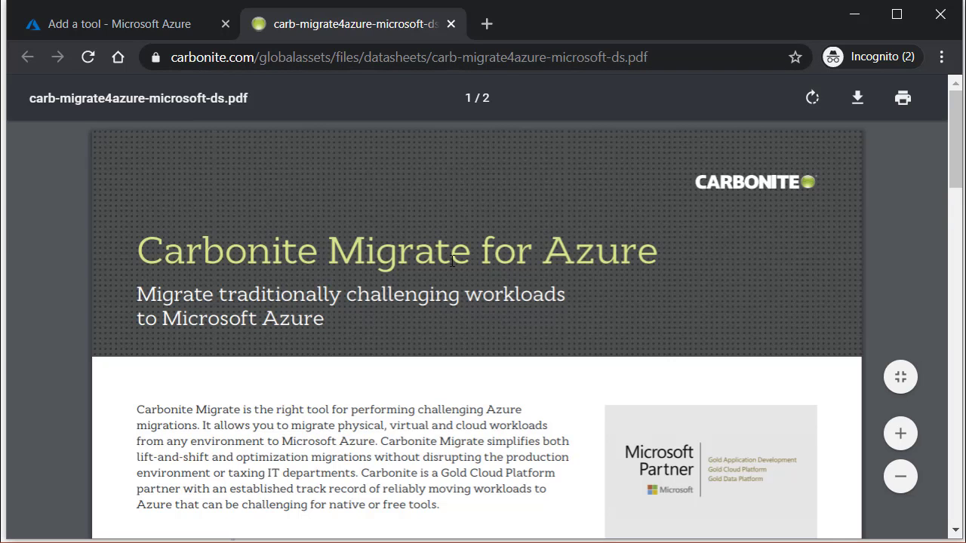
left_click_drag(289, 259, 658, 256)
left_click(492, 305)
scroll(353, 306, "down", 12)
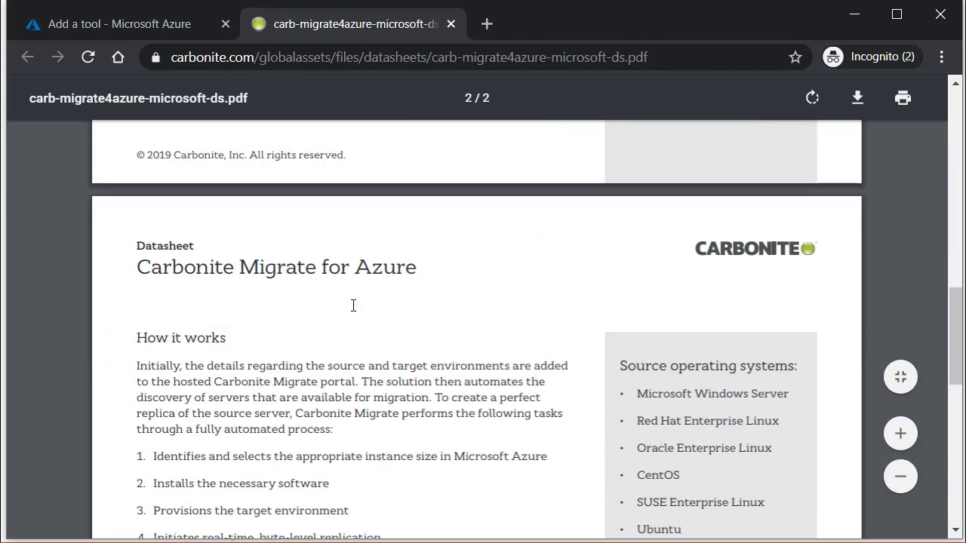
scroll(352, 305, "down", 10)
left_click(136, 26)
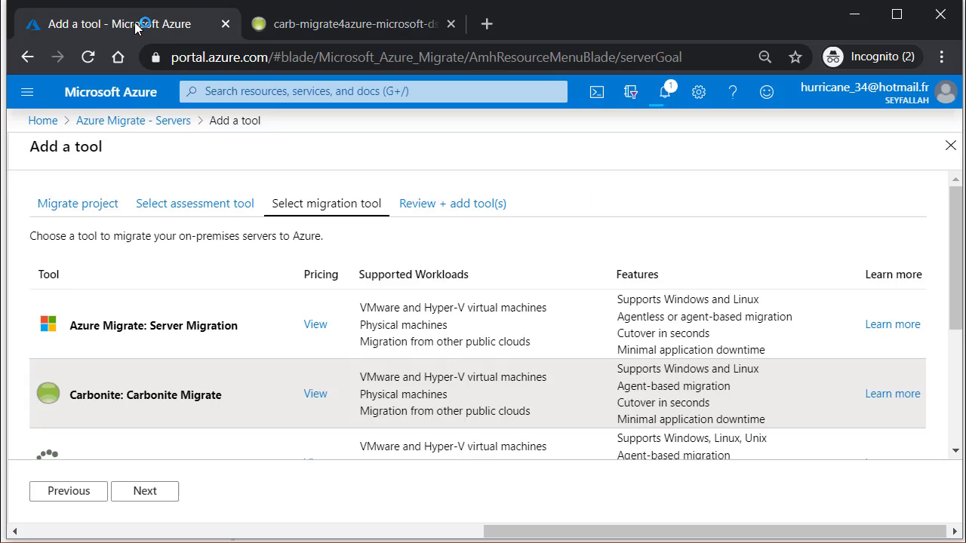
scroll(339, 272, "down", 3)
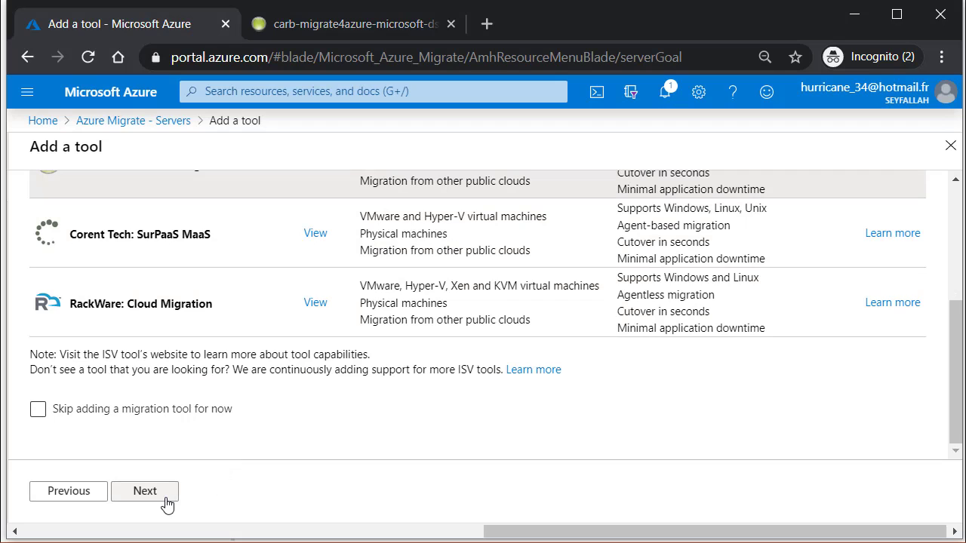
left_click(145, 492)
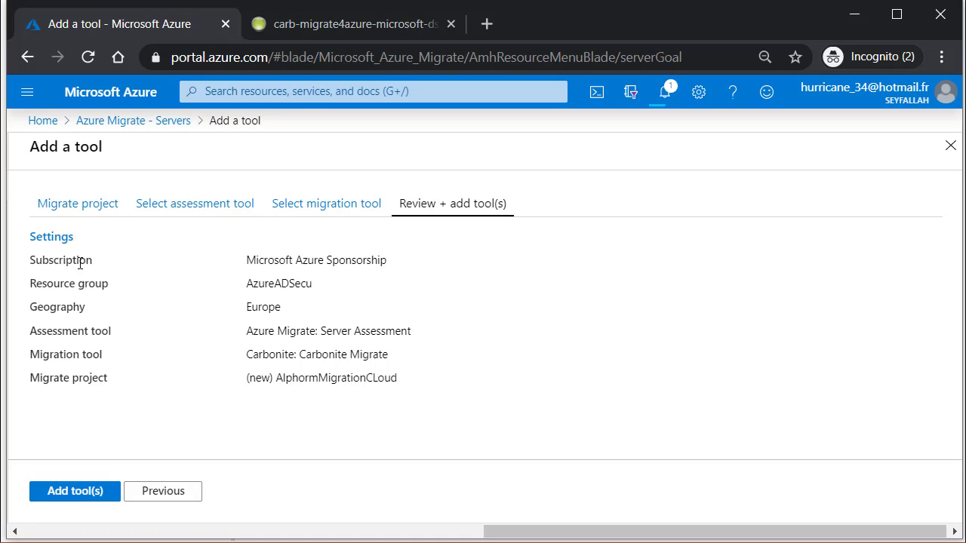
Step: Check the AlphormMigrationCLoud summary and add Server Assessment and Carbonite Migrate tools
left_click_drag(58, 262, 461, 367)
left_click(262, 280)
left_click_drag(280, 264, 471, 390)
left_click(469, 377)
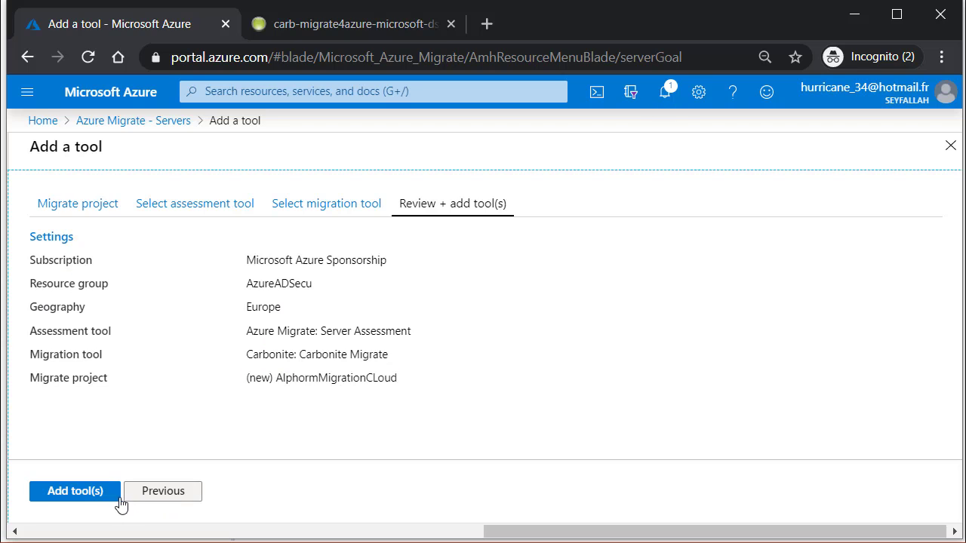
left_click(75, 492)
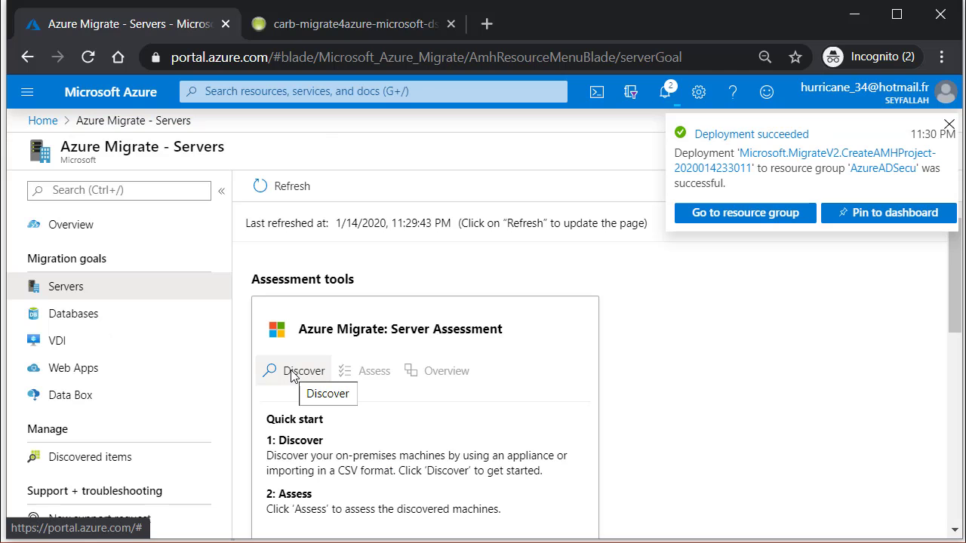
scroll(765, 382, "down", 5)
scroll(830, 362, "up", 5)
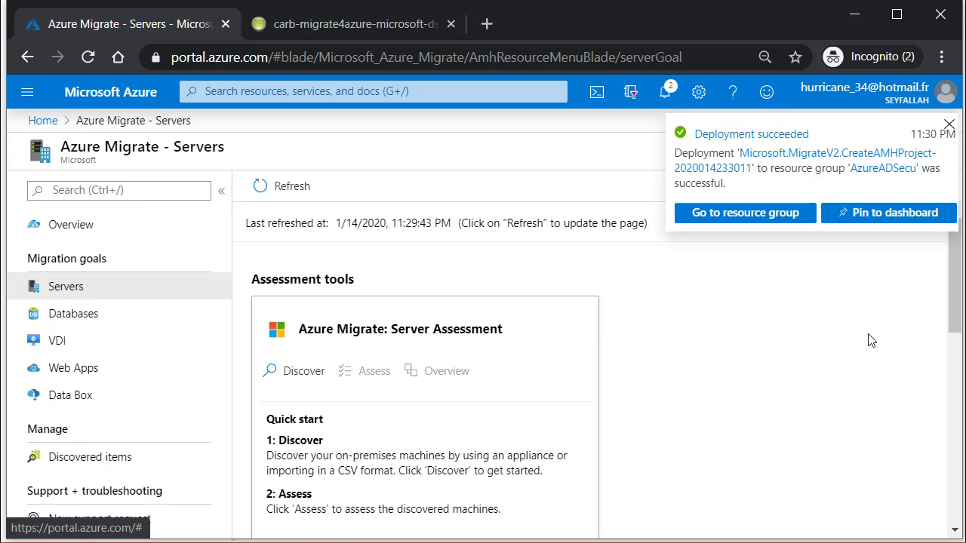
left_click_drag(959, 305, 945, 349)
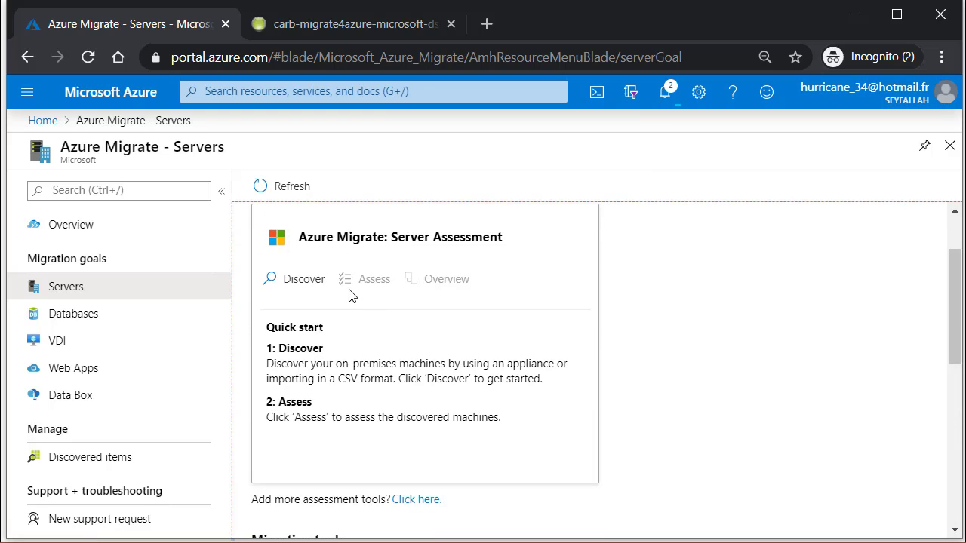
scroll(801, 326, "down", 5)
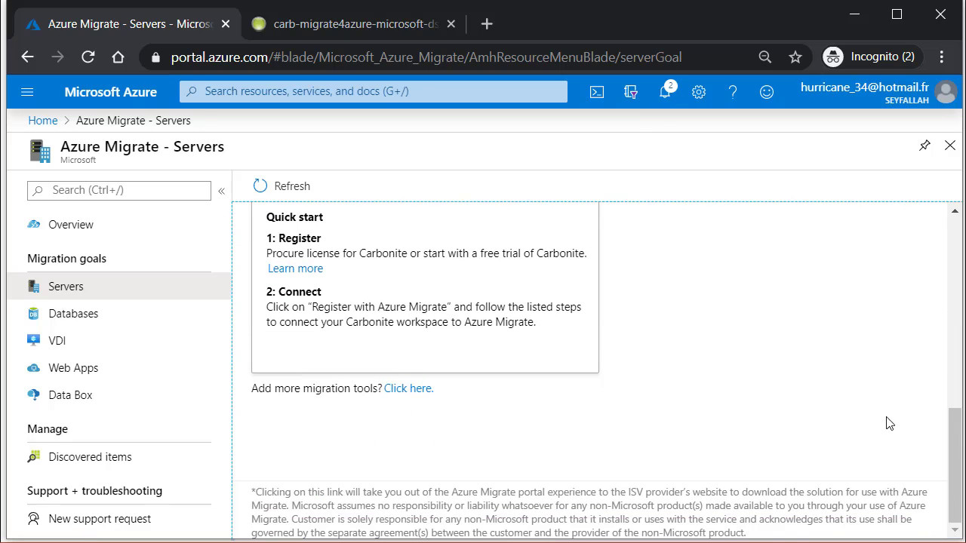
scroll(286, 249, "up", 2)
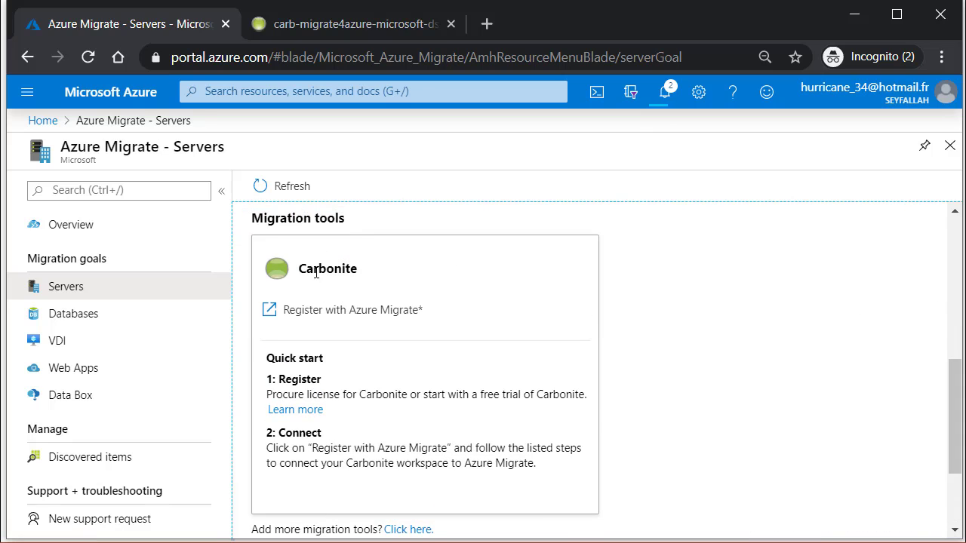
scroll(957, 396, "down", 2)
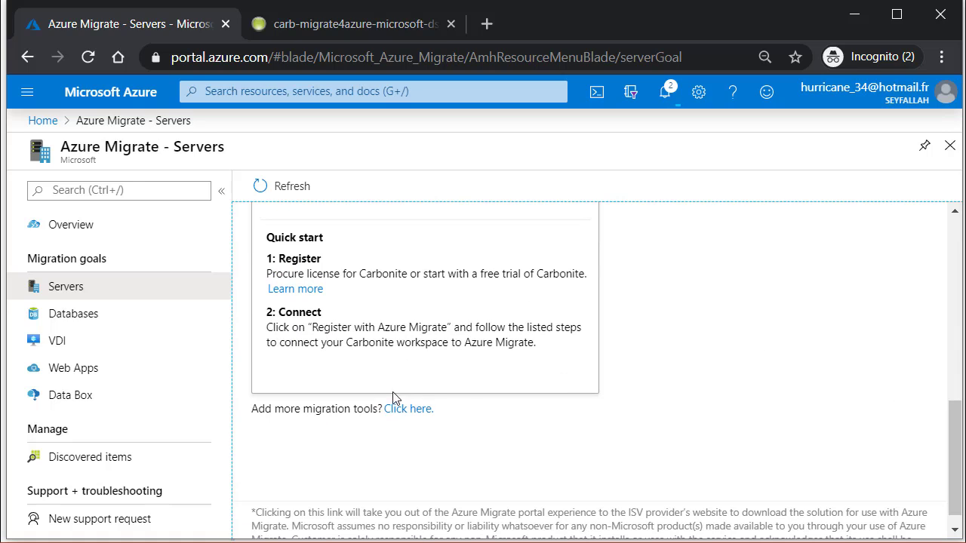
left_click_drag(274, 406, 338, 408)
left_click(338, 409)
Step: Add Azure Migrate: Server Migration as another migration tool and dismiss the success notice
left_click_drag(274, 409, 314, 408)
left_click(416, 419)
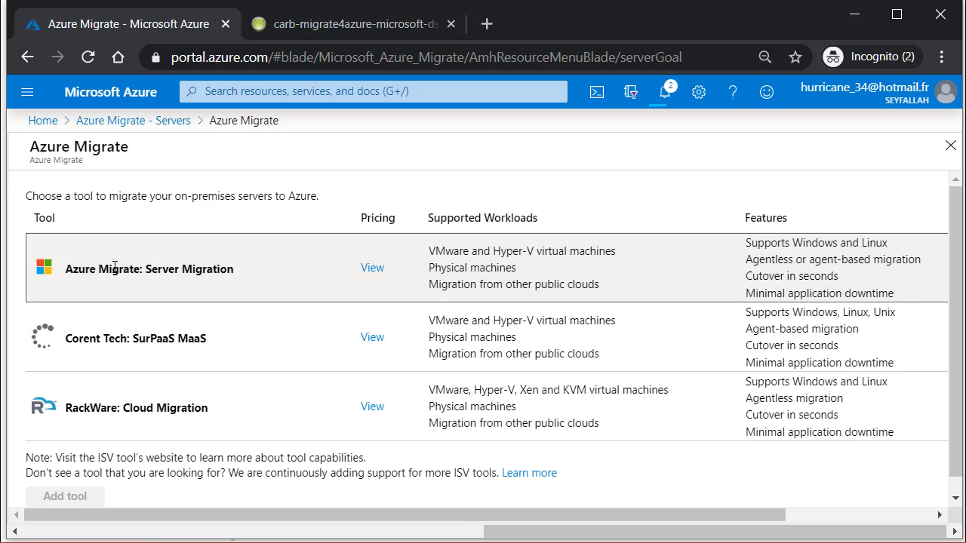
left_click(235, 274)
left_click(88, 499)
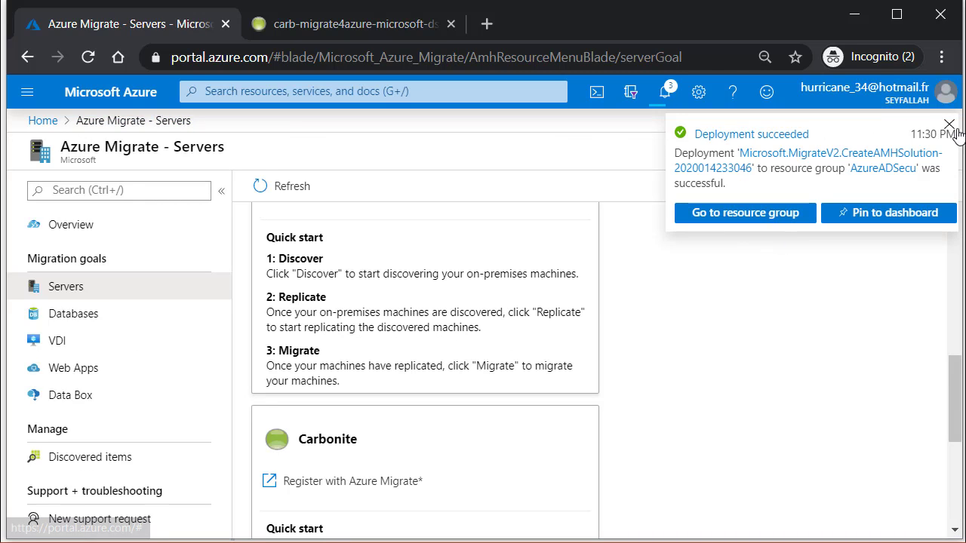
left_click(950, 126)
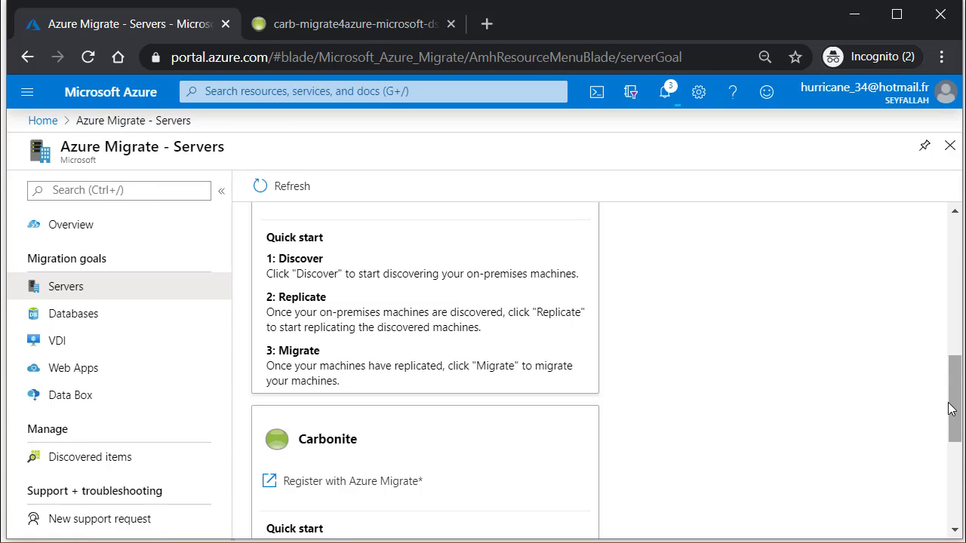
left_click_drag(952, 398, 955, 258)
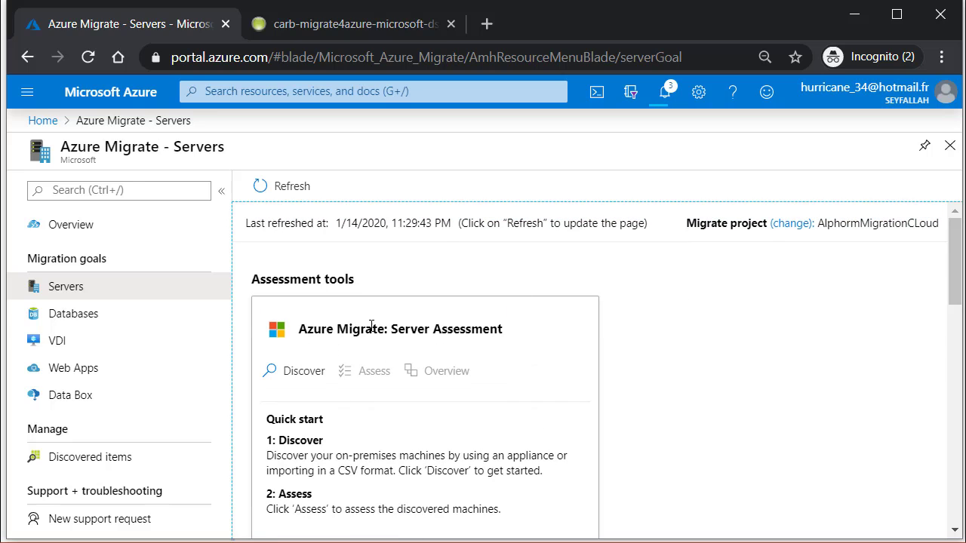
left_click_drag(351, 333, 460, 332)
left_click(538, 333)
left_click_drag(955, 260, 955, 358)
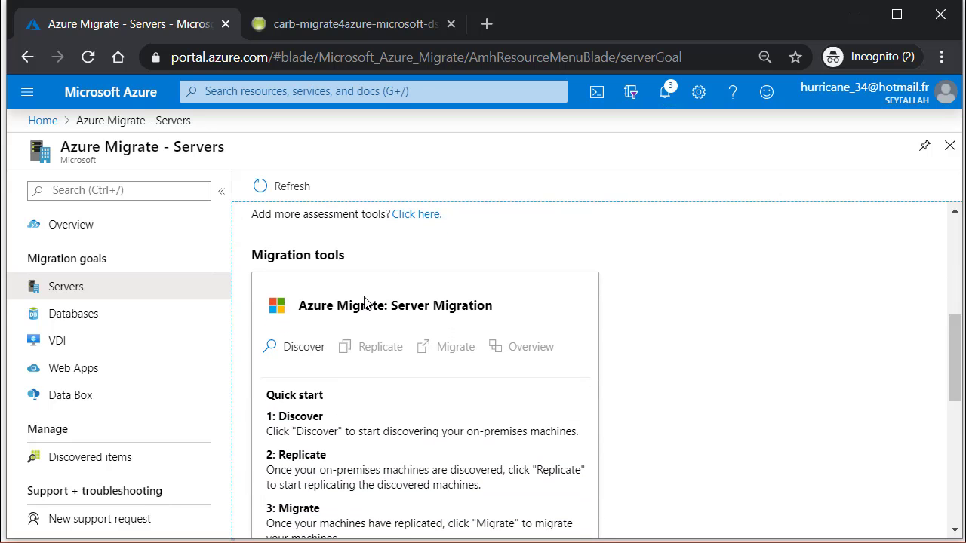
left_click_drag(365, 302, 446, 306)
left_click(512, 312)
left_click_drag(957, 346, 956, 416)
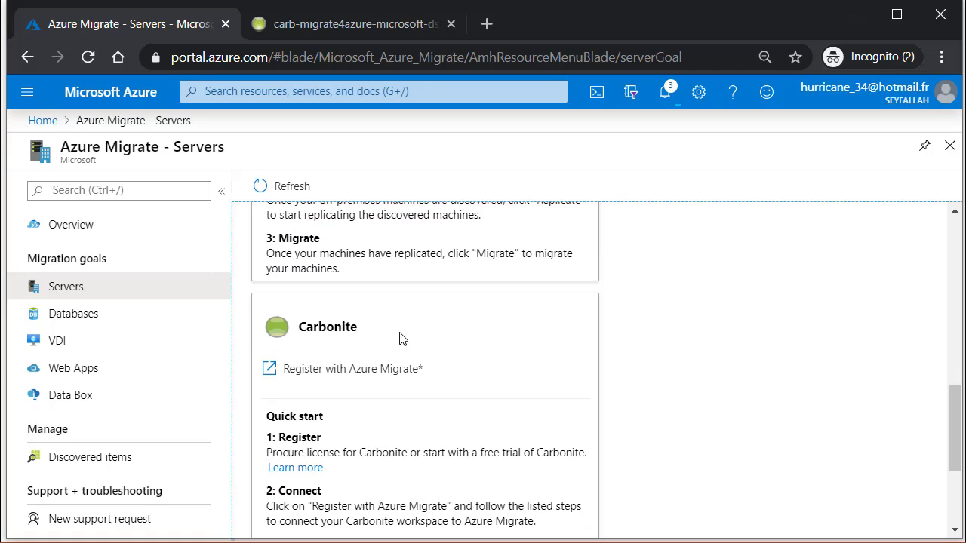
double_click(354, 334)
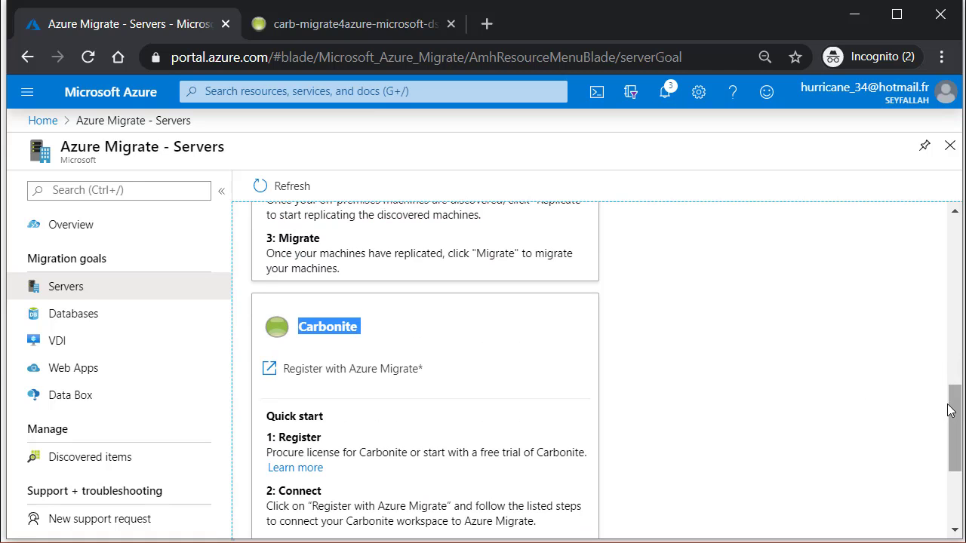
left_click_drag(956, 415, 955, 287)
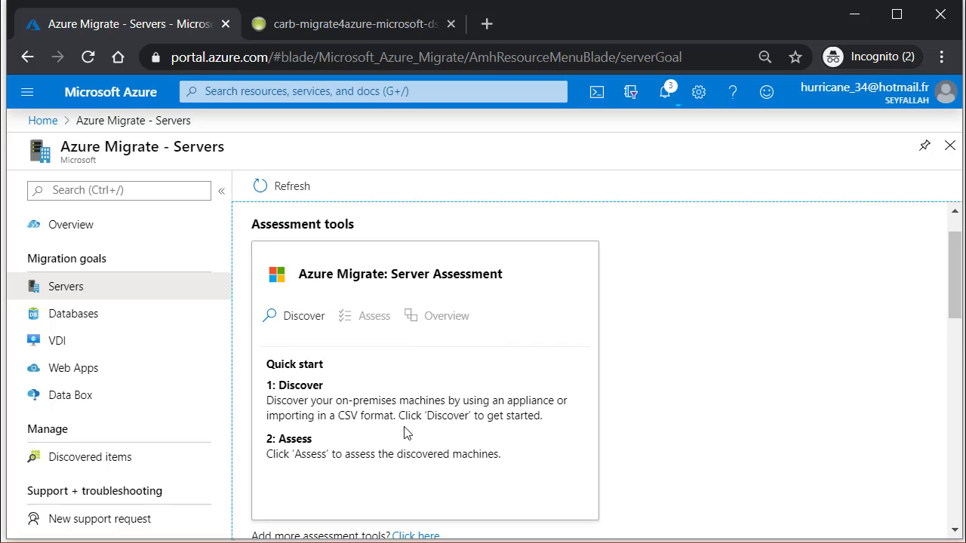
scroll(952, 330, "down", 1)
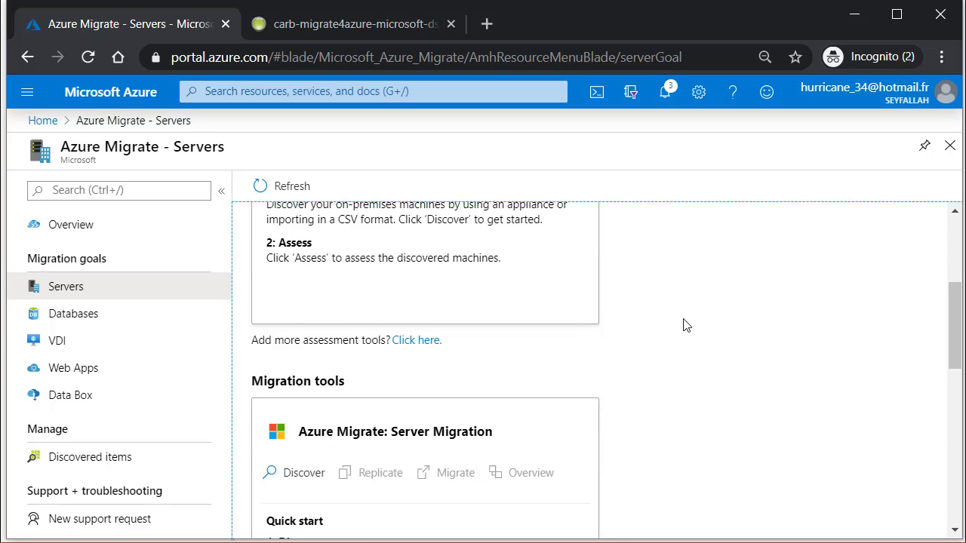
triple_click(469, 258)
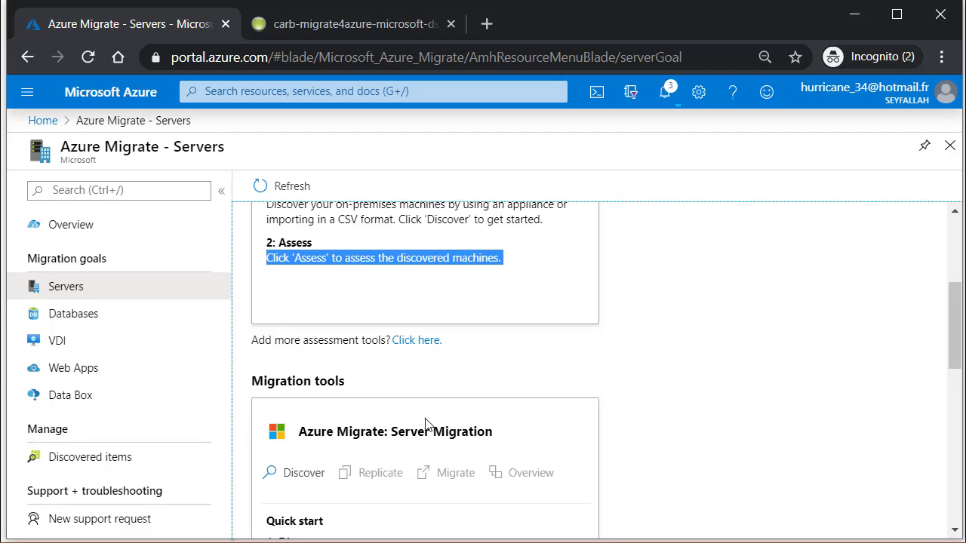
left_click_drag(391, 432, 508, 433)
left_click(480, 432)
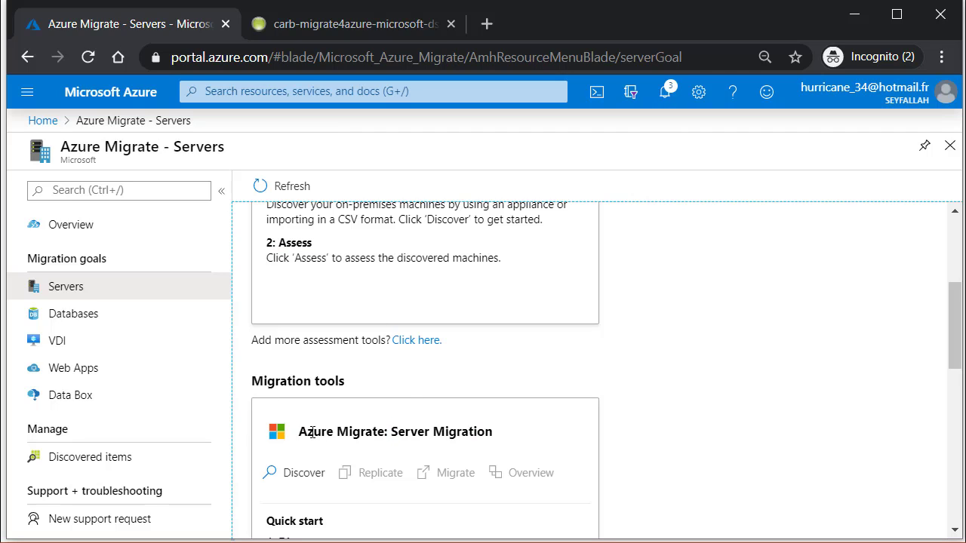
left_click_drag(312, 432, 456, 432)
left_click_drag(336, 431, 510, 444)
triple_click(455, 432)
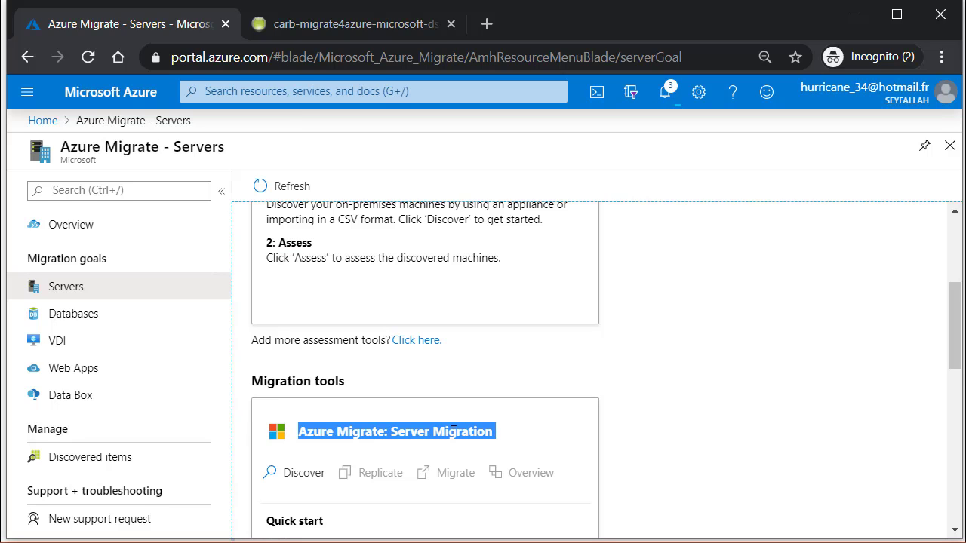
triple_click(453, 432)
double_click(454, 432)
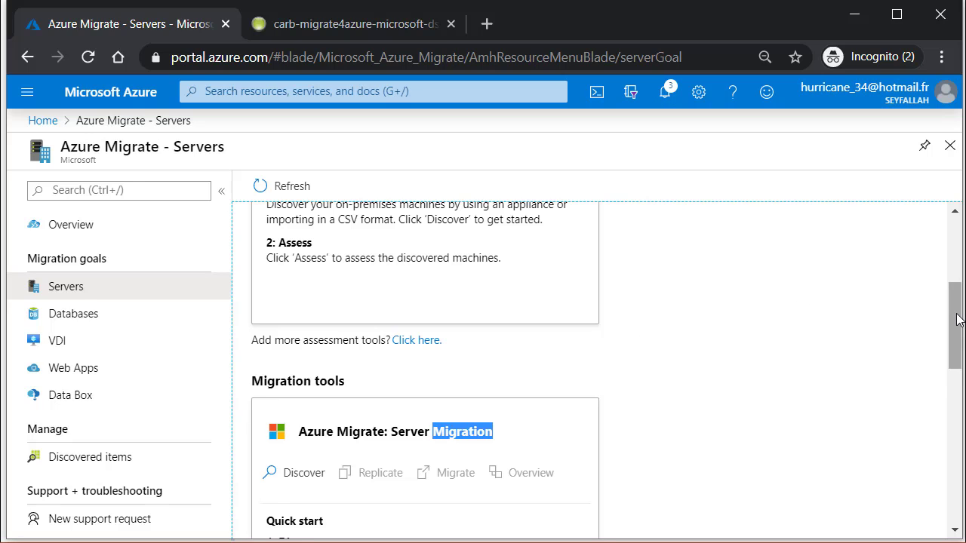
scroll(953, 315, "down", 1)
left_click_drag(373, 360, 299, 360)
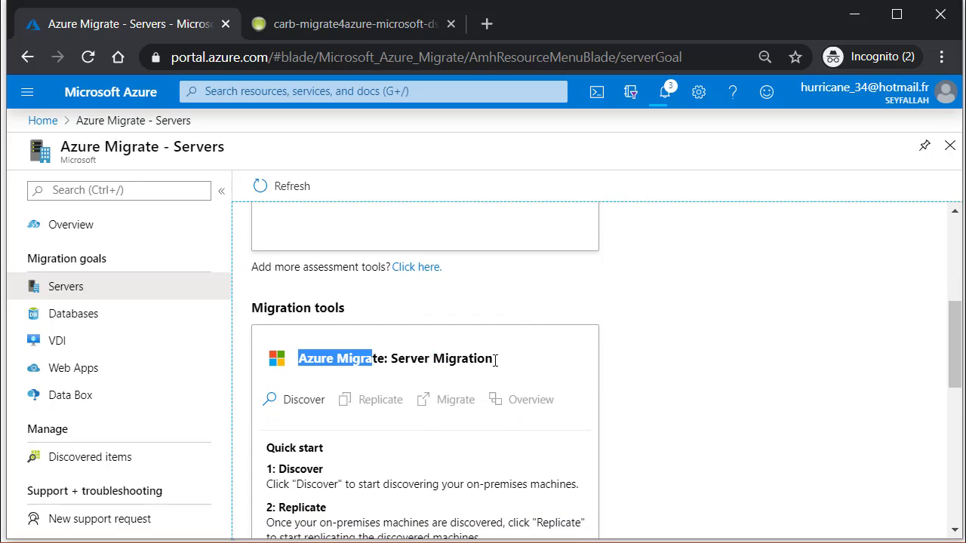
left_click_drag(392, 359, 462, 359)
scroll(953, 359, "up", 5)
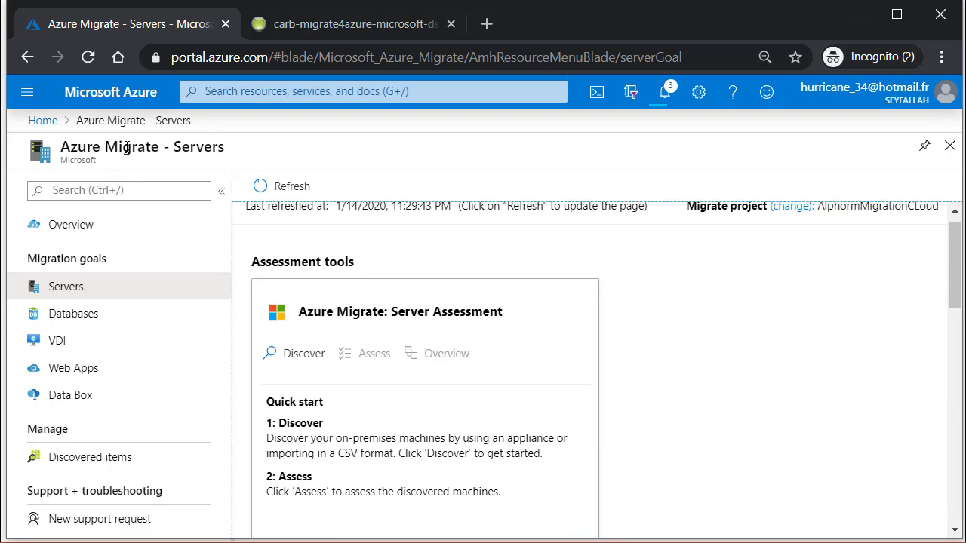
left_click_drag(141, 145, 246, 153)
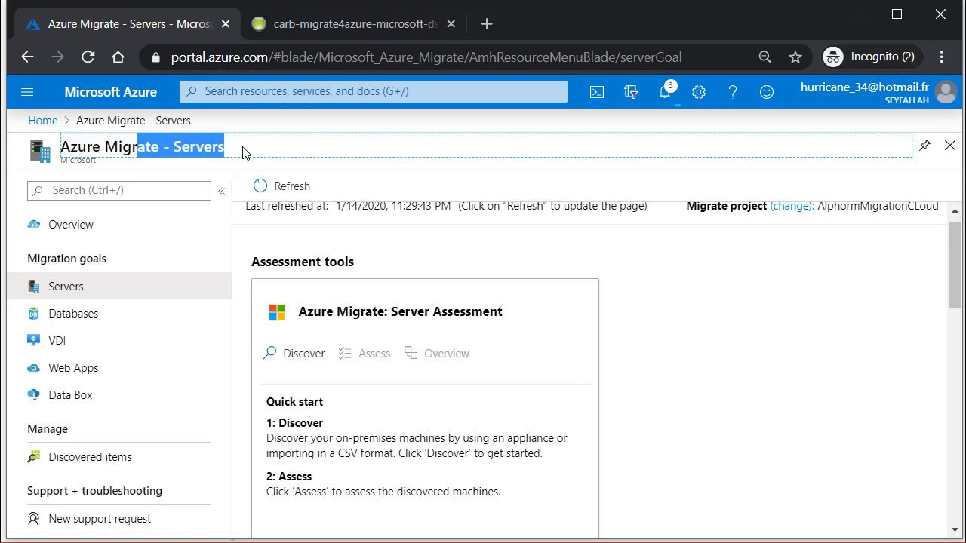
left_click(246, 153)
left_click_drag(85, 147, 276, 155)
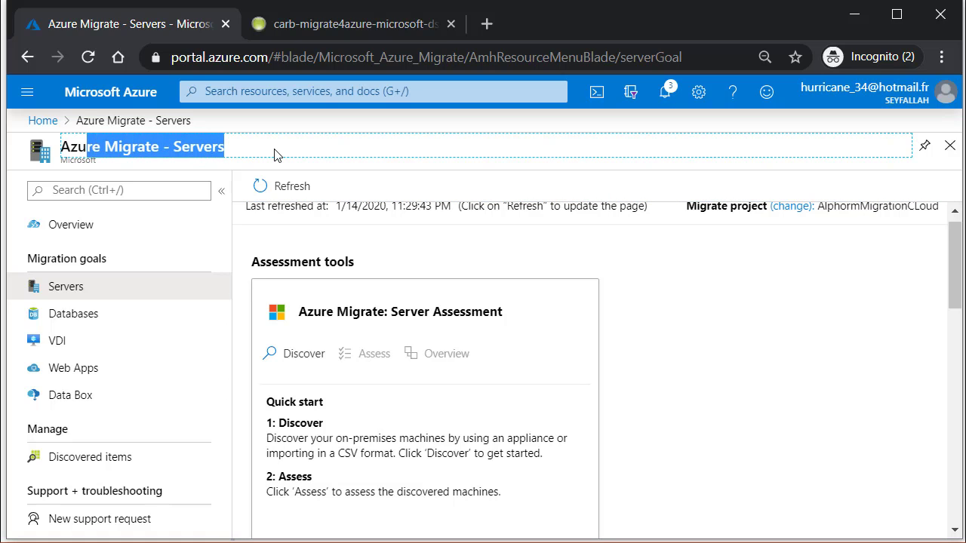
Step: Open the Databases goal and choose Azure Migrate: Database Assessment as the assessment tool
left_click(98, 316)
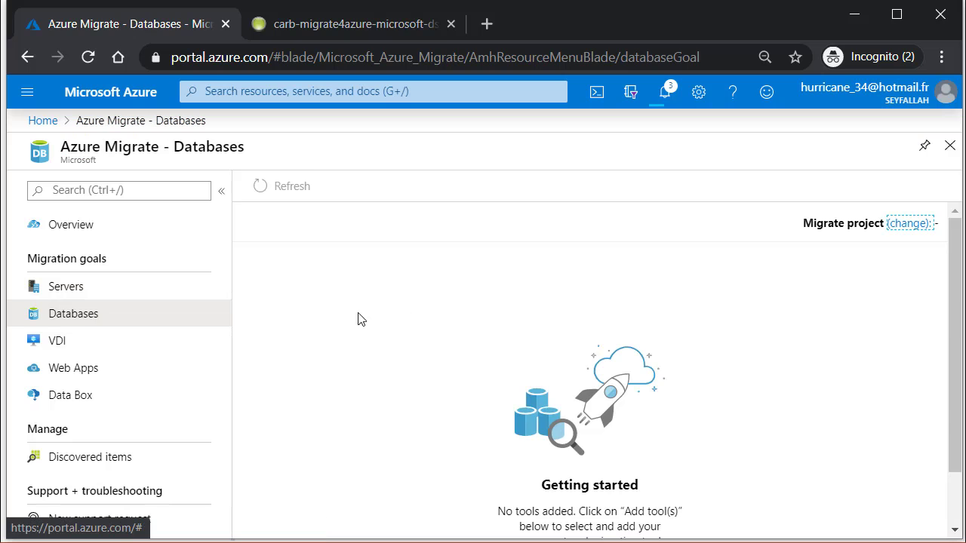
left_click_drag(955, 340, 955, 388)
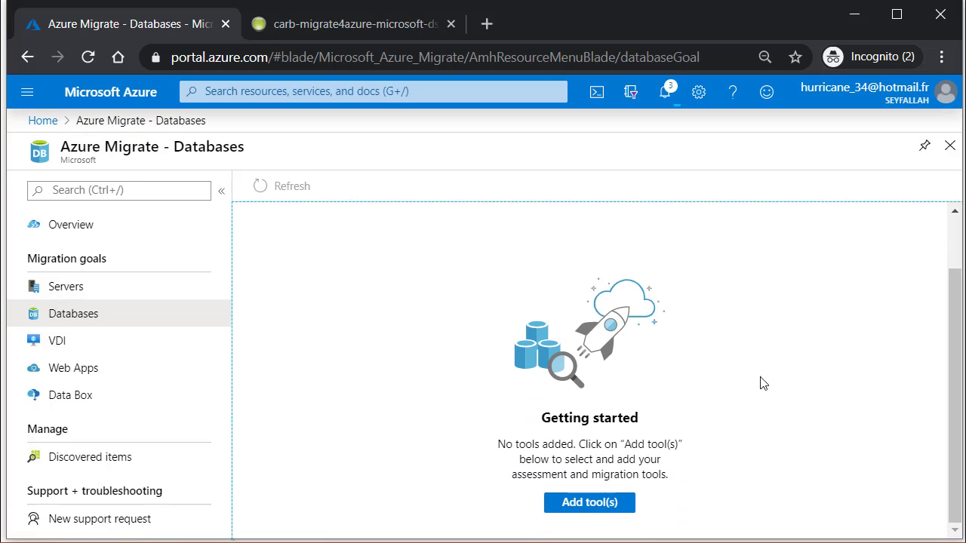
left_click(589, 508)
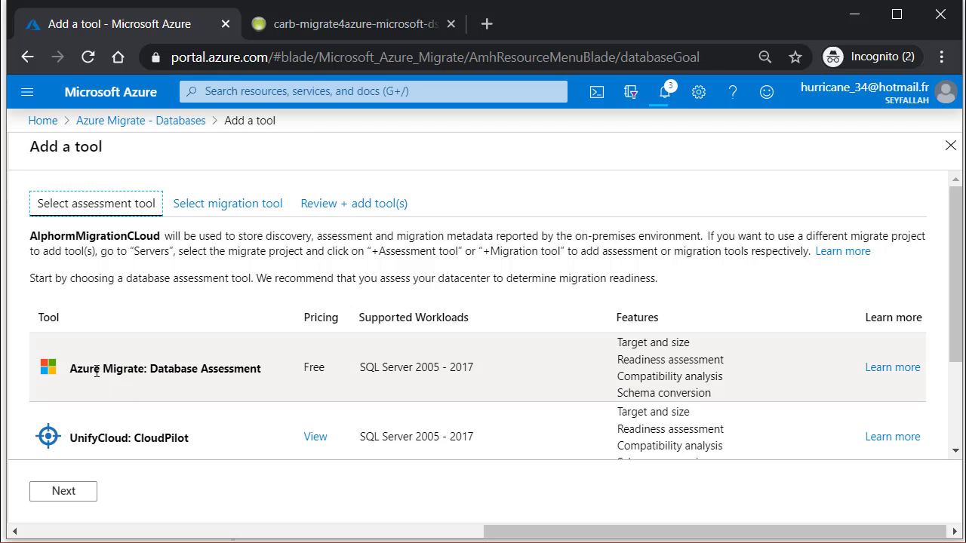
left_click_drag(94, 368, 480, 371)
left_click(543, 376)
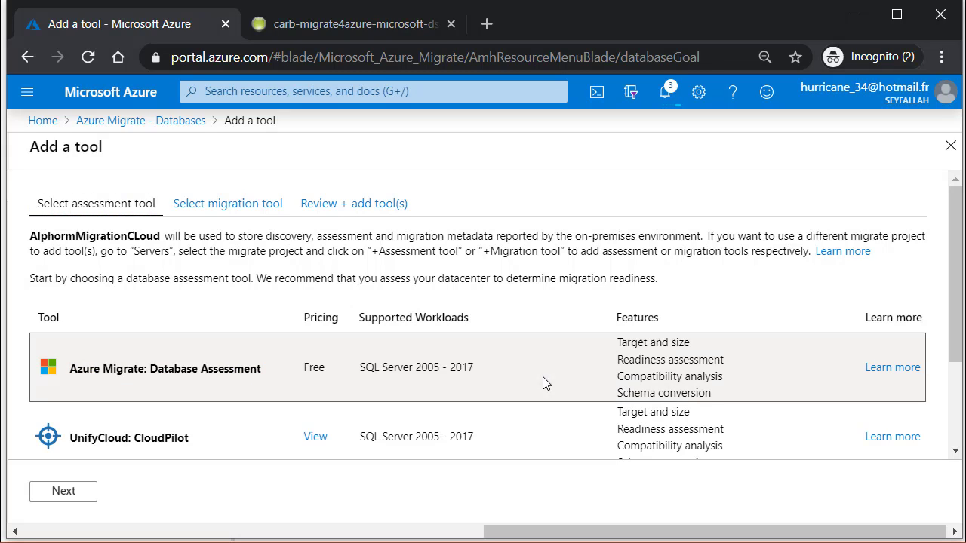
left_click(144, 385)
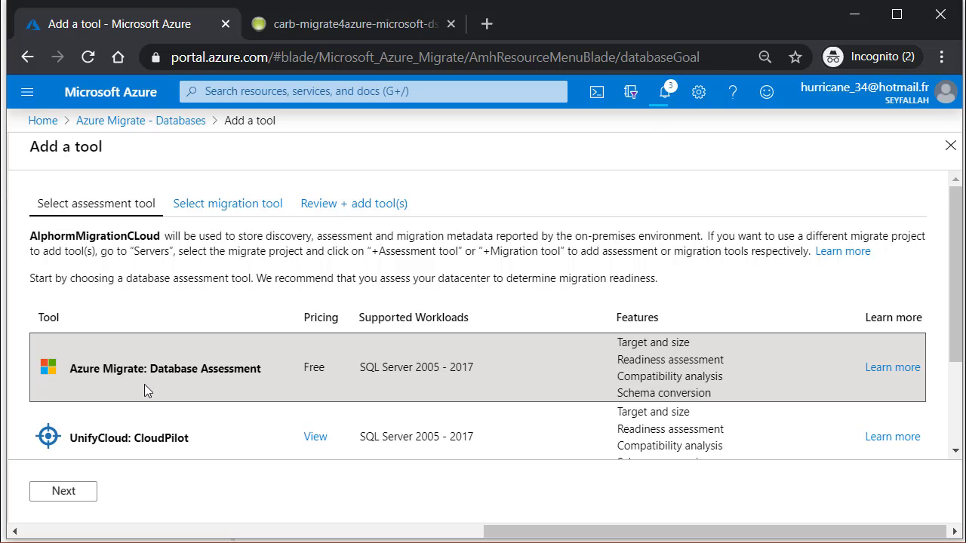
Step: Choose Azure Migrate: Database Migration instead of skipping, and reach the review summary
scroll(226, 368, "down", 3)
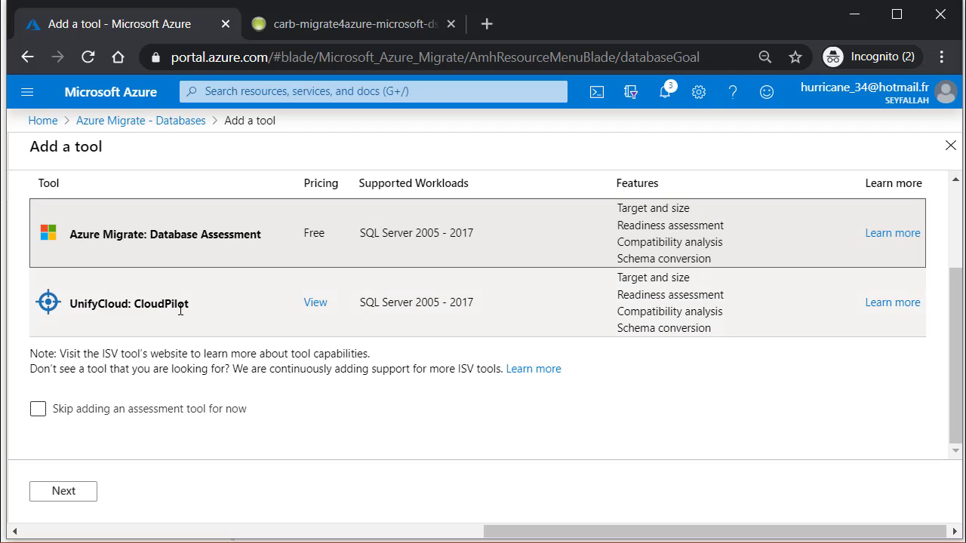
scroll(538, 335, "up", 3)
scroll(181, 274, "down", 3)
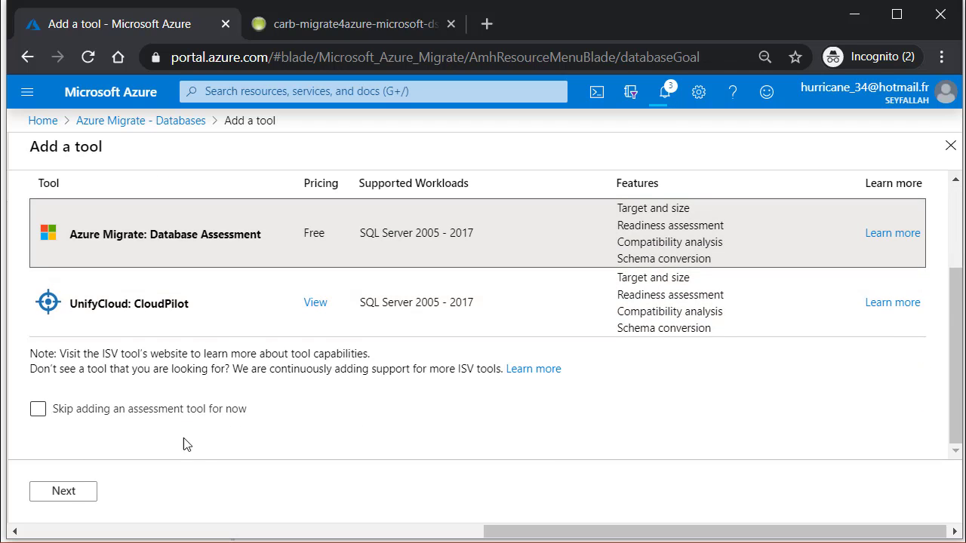
left_click(65, 494)
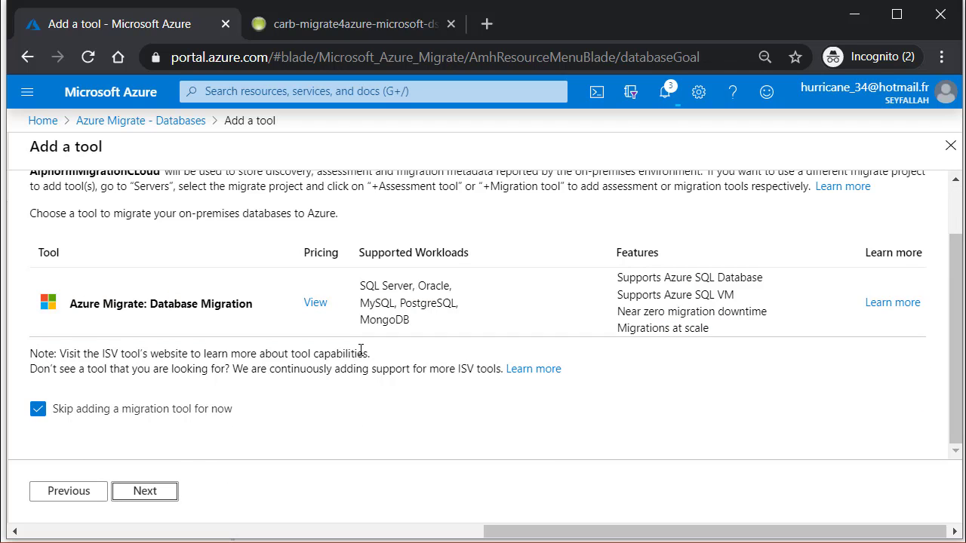
left_click_drag(138, 311, 226, 303)
left_click(225, 303)
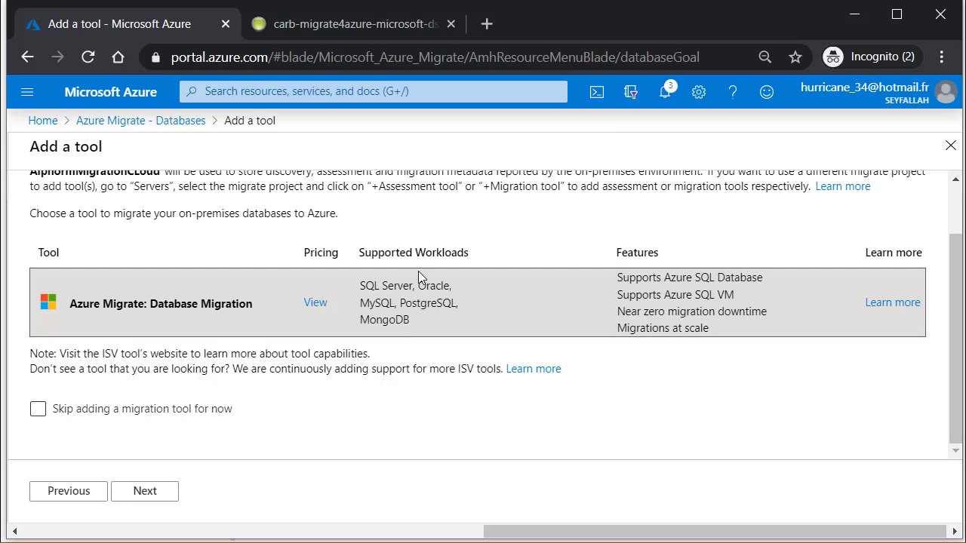
left_click(144, 492)
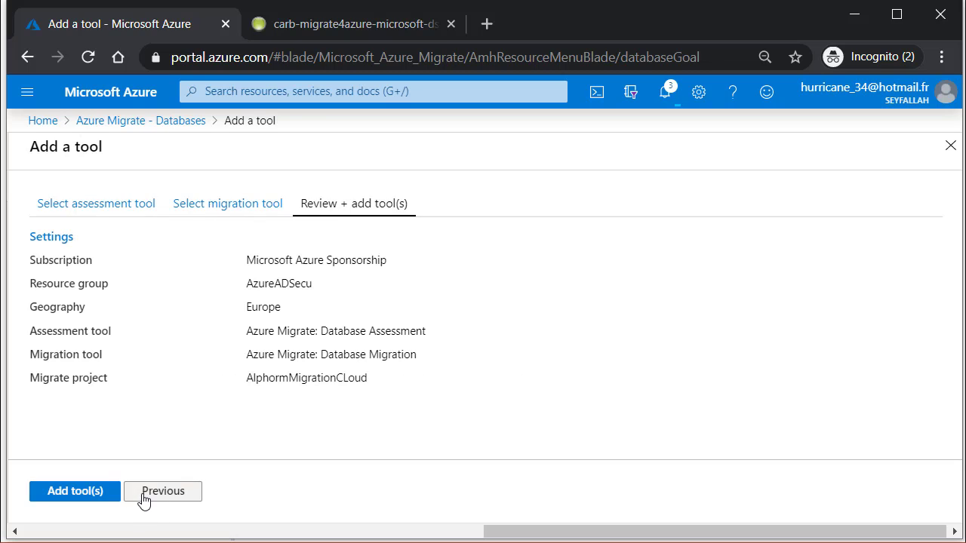
Step: Add Database Assessment and Database Migration, then scroll to the Migration tools section
left_click(78, 492)
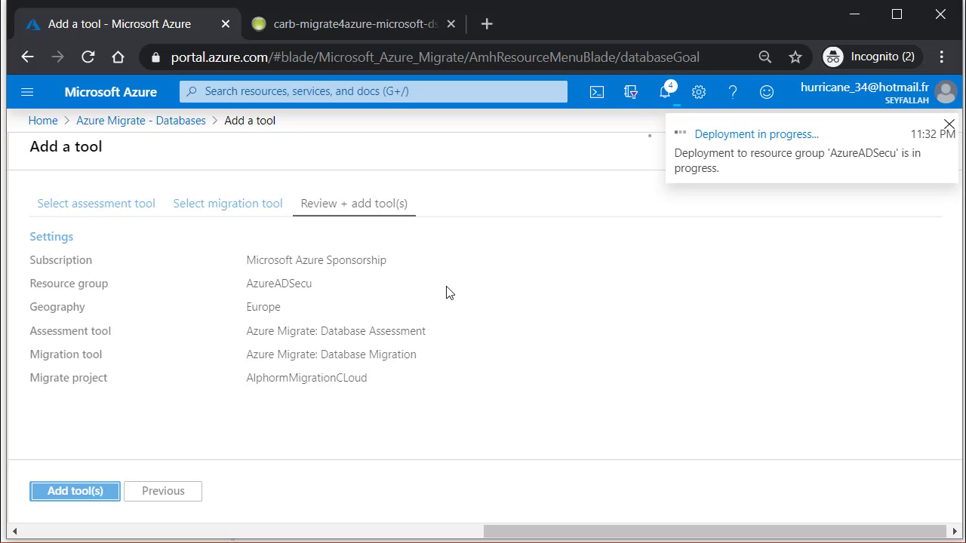
left_click(949, 124)
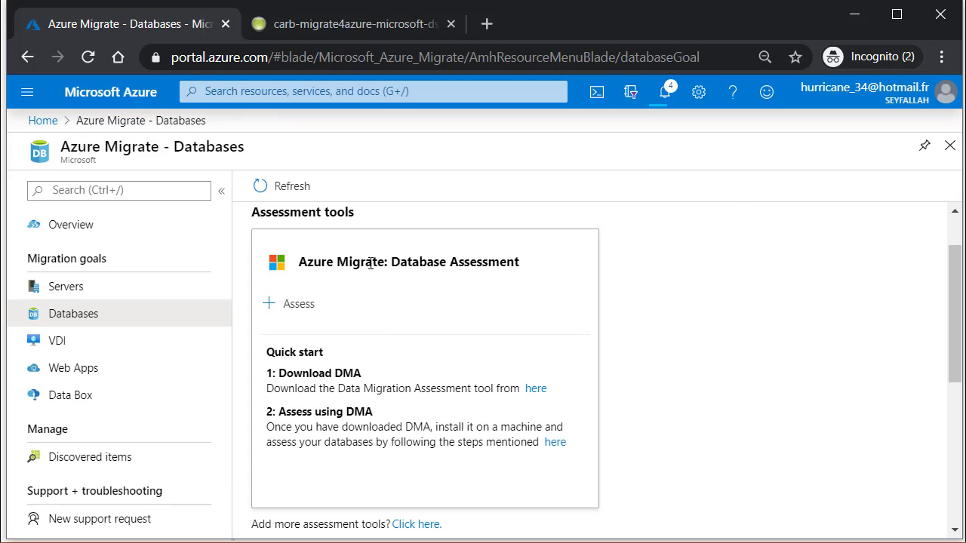
left_click_drag(954, 309, 962, 325)
scroll(743, 347, "down", 3)
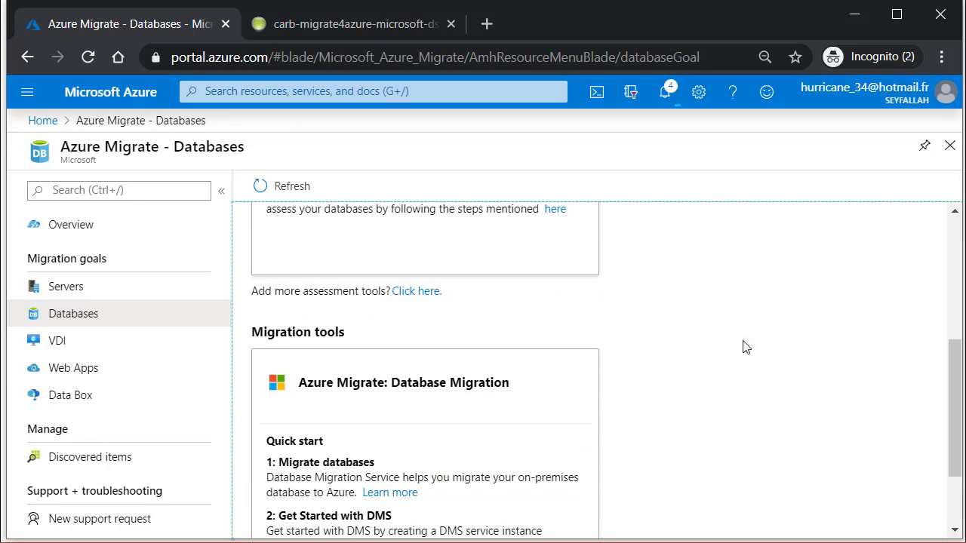
left_click_drag(289, 332, 340, 345)
left_click(342, 346)
triple_click(306, 333)
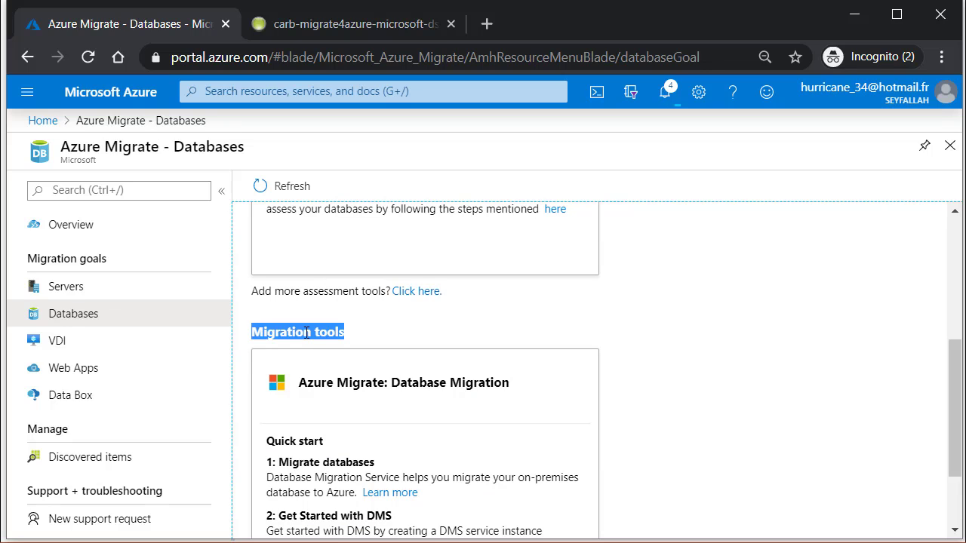
Step: Open the VDI goal and choose Lakeside: SysTrack as the assessment tool
left_click(84, 367)
left_click(77, 349)
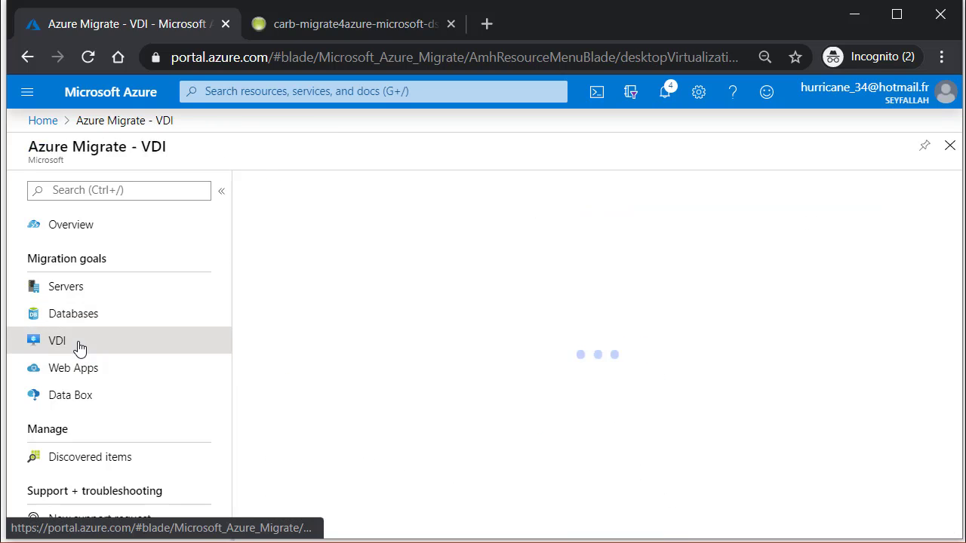
scroll(953, 306, "down", 2)
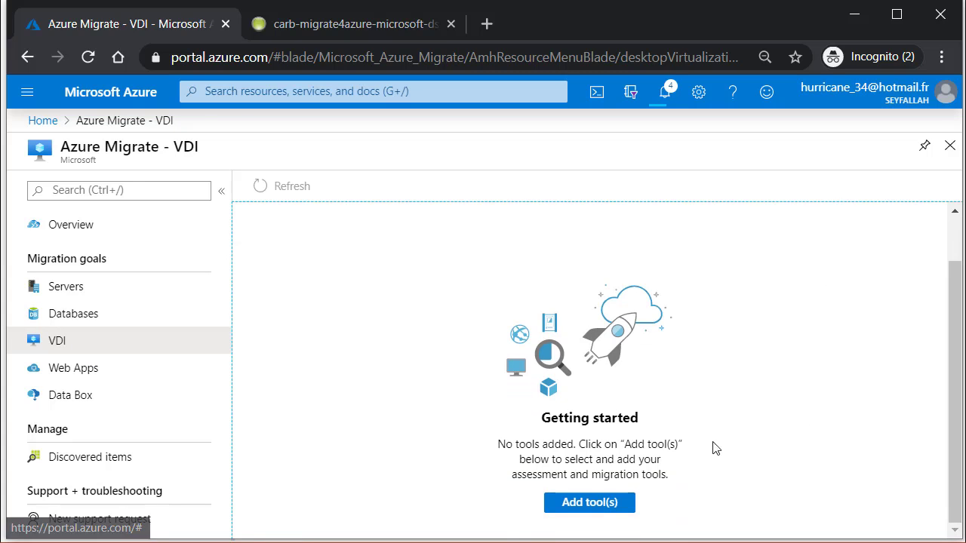
left_click(589, 502)
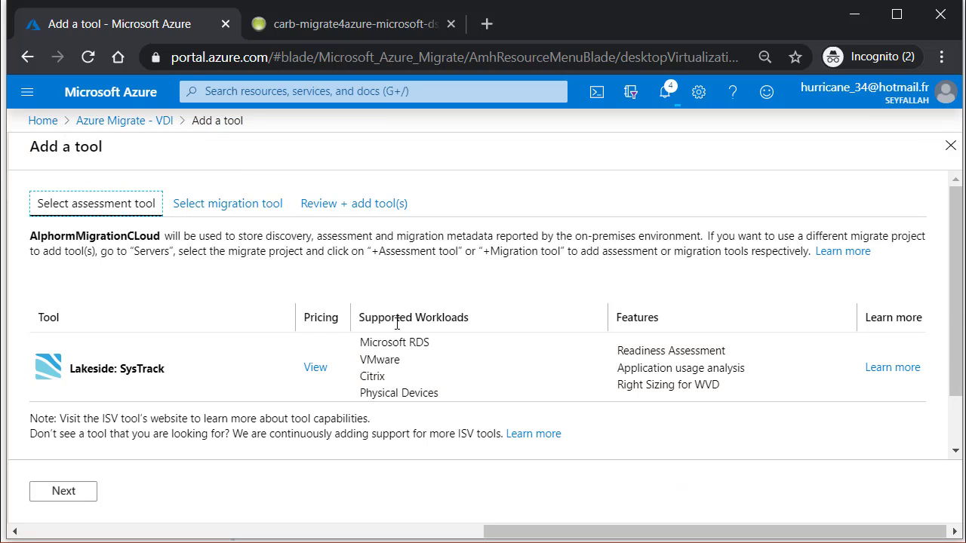
scroll(960, 309, "down", 2)
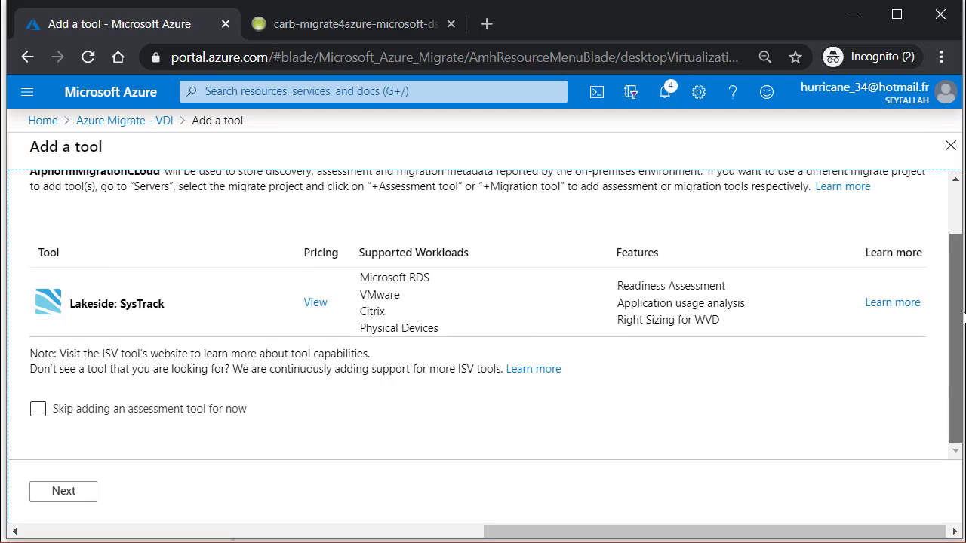
scroll(961, 309, "up", 2)
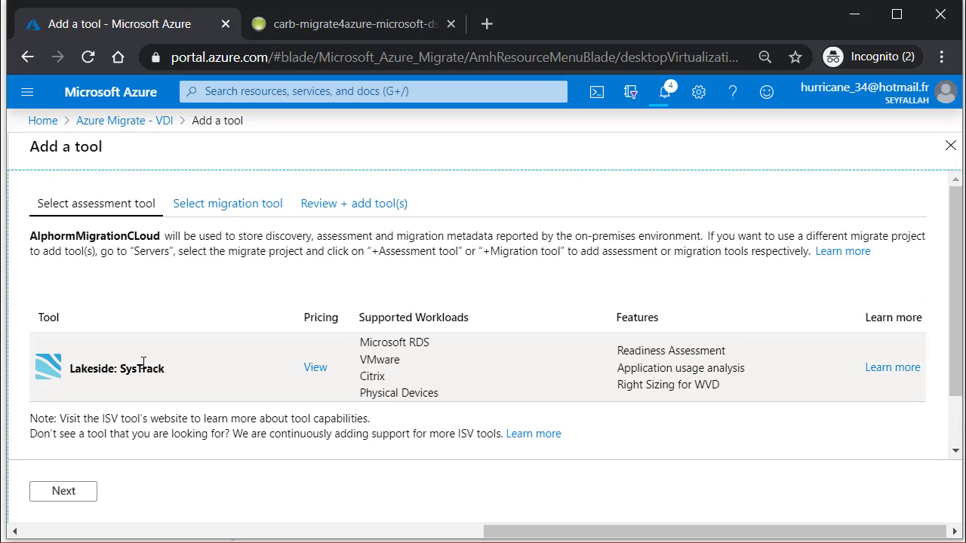
left_click(210, 369)
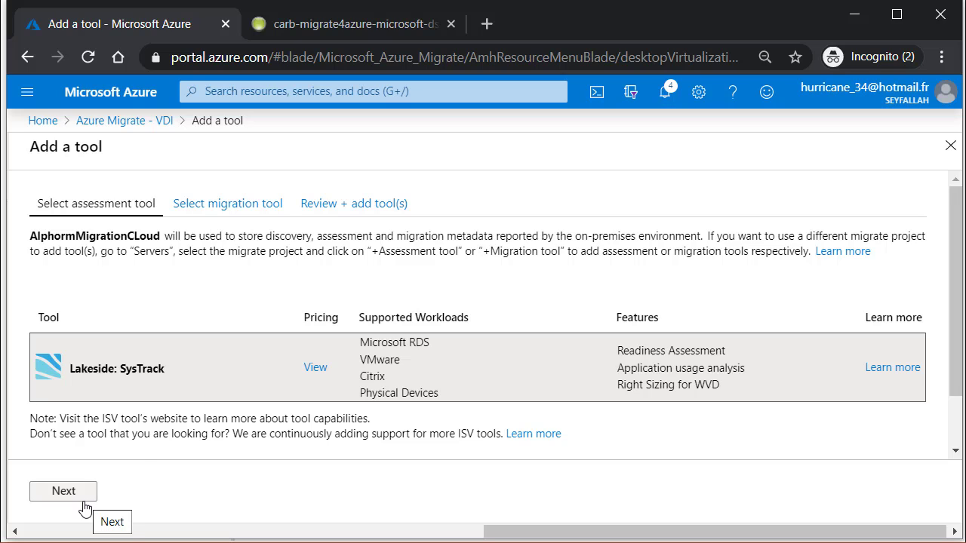
Step: Select Azure Migrate: Server Migration as the VDI migration tool and add both tools
left_click_drag(653, 368, 733, 367)
left_click(733, 367)
left_click(86, 502)
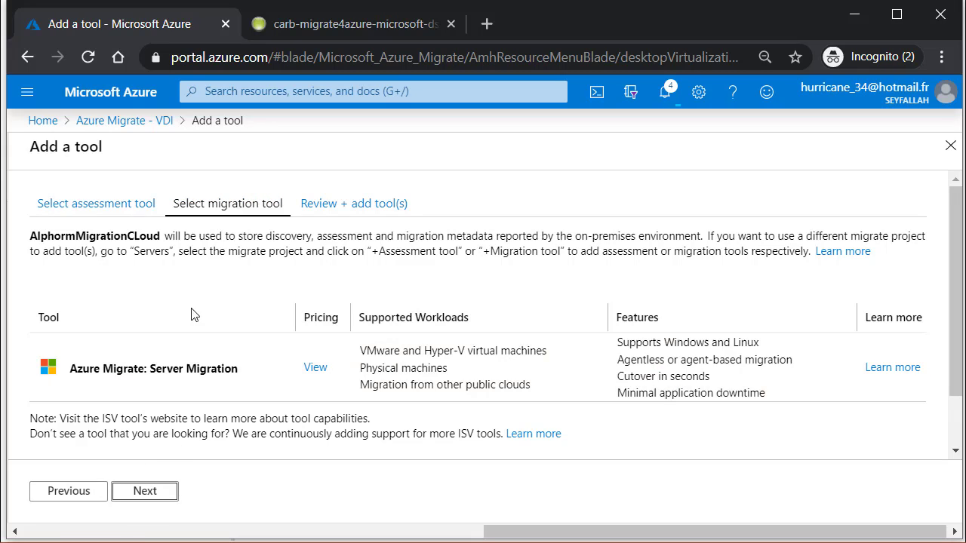
scroll(309, 345, "down", 1)
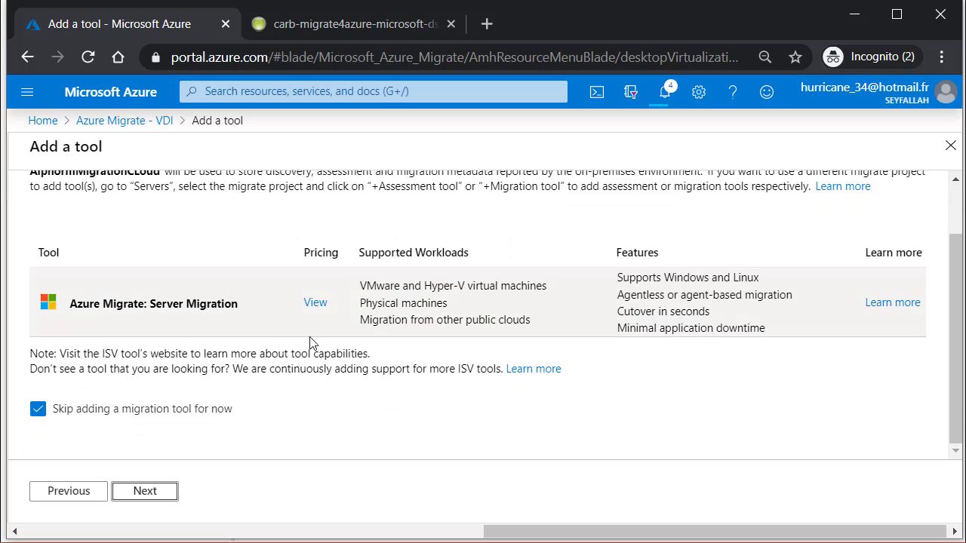
left_click_drag(124, 306, 69, 306)
left_click(143, 311)
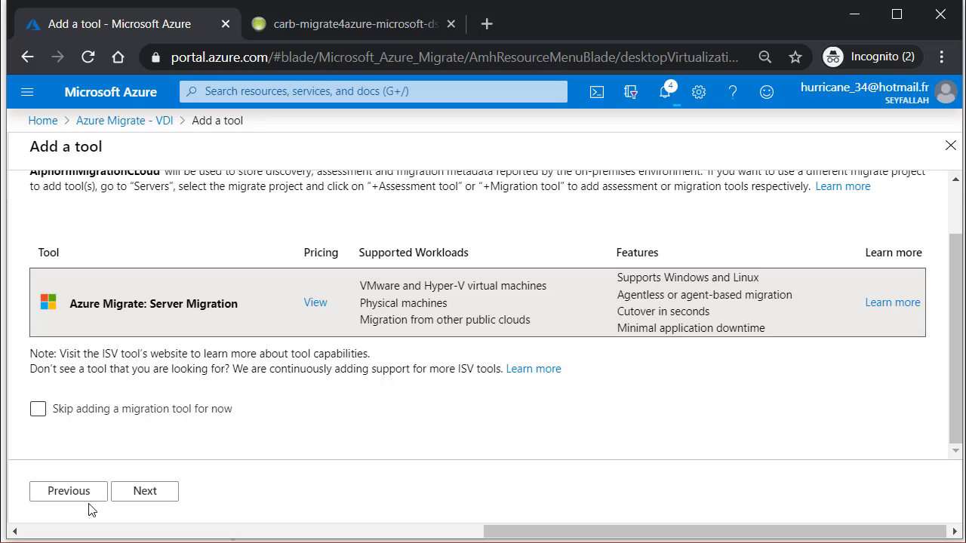
left_click(144, 499)
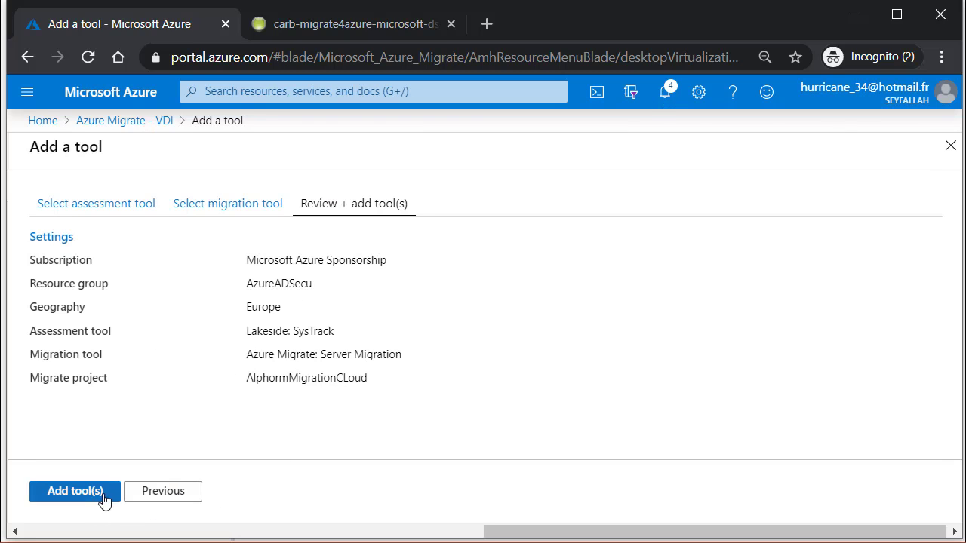
left_click(101, 499)
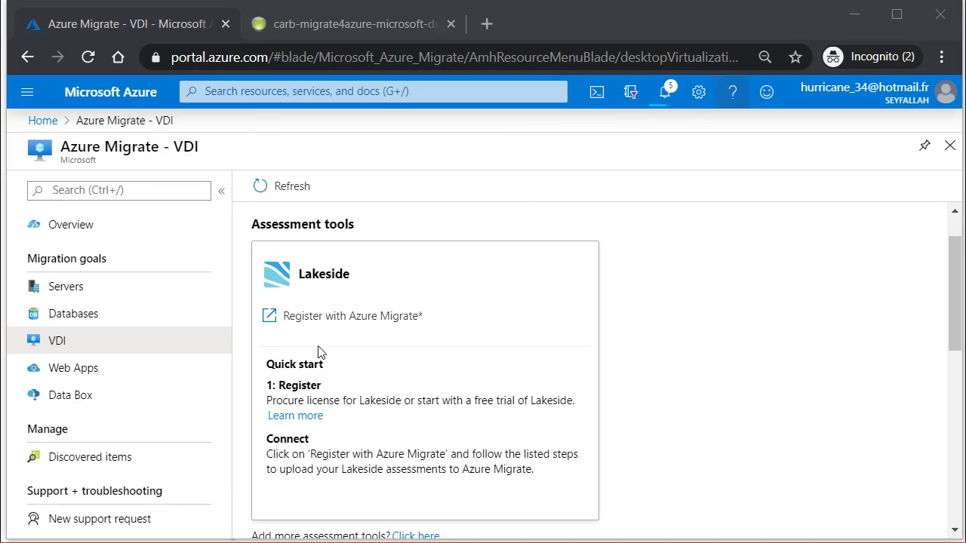
Step: Go to the Web Apps migration goal page
scroll(755, 257, "down", 5)
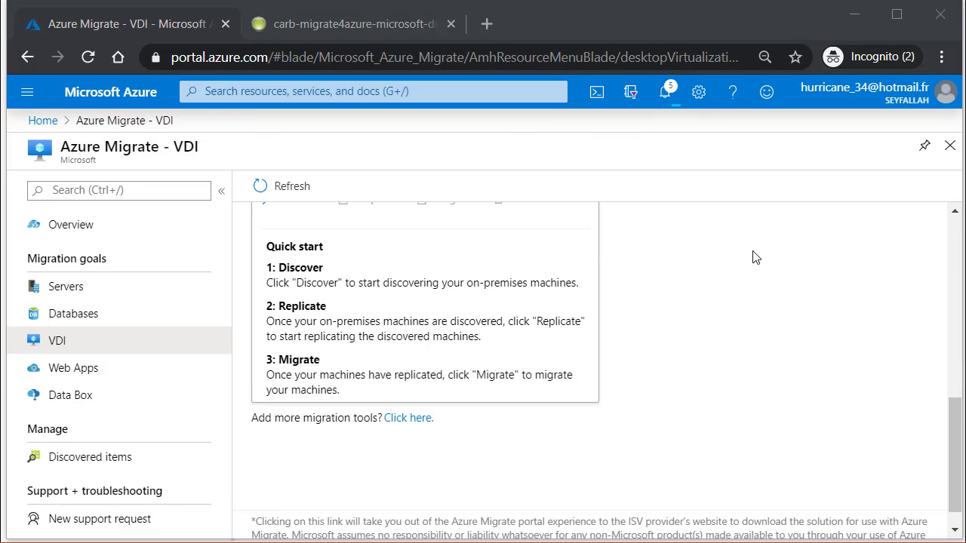
left_click_drag(956, 436, 956, 406)
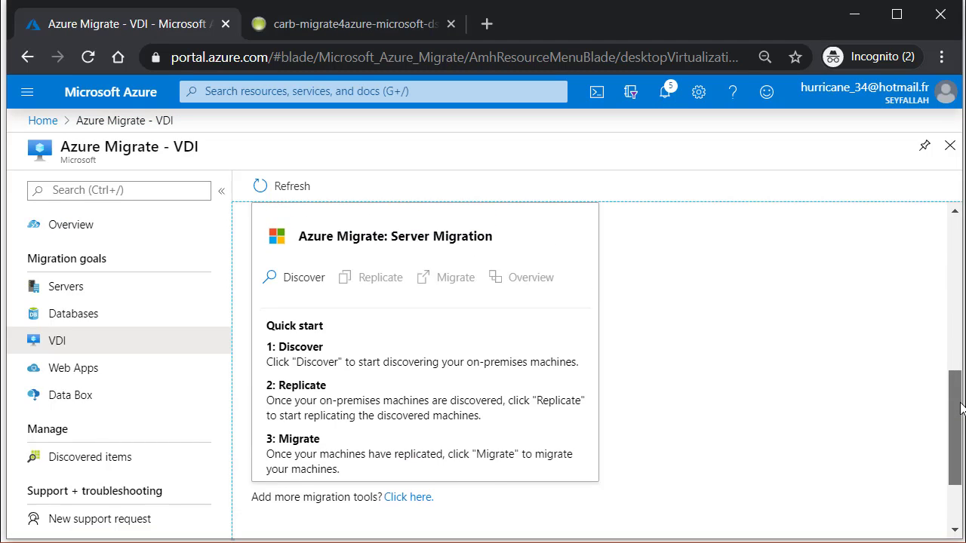
left_click(133, 376)
scroll(680, 339, "down", 2)
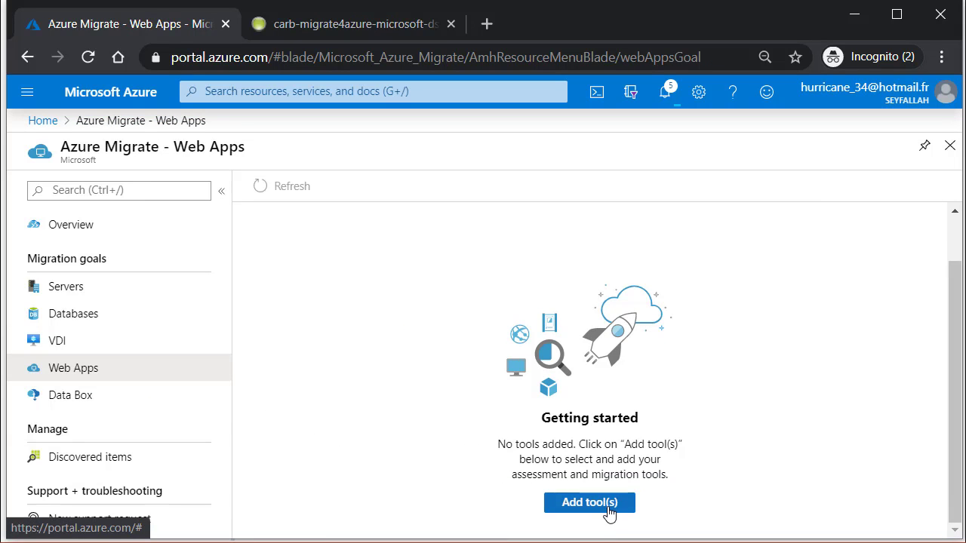
Step: Look at Azure Migrate: Web App Assessment, then leave the Web Apps wizard without adding tools
left_click(608, 509)
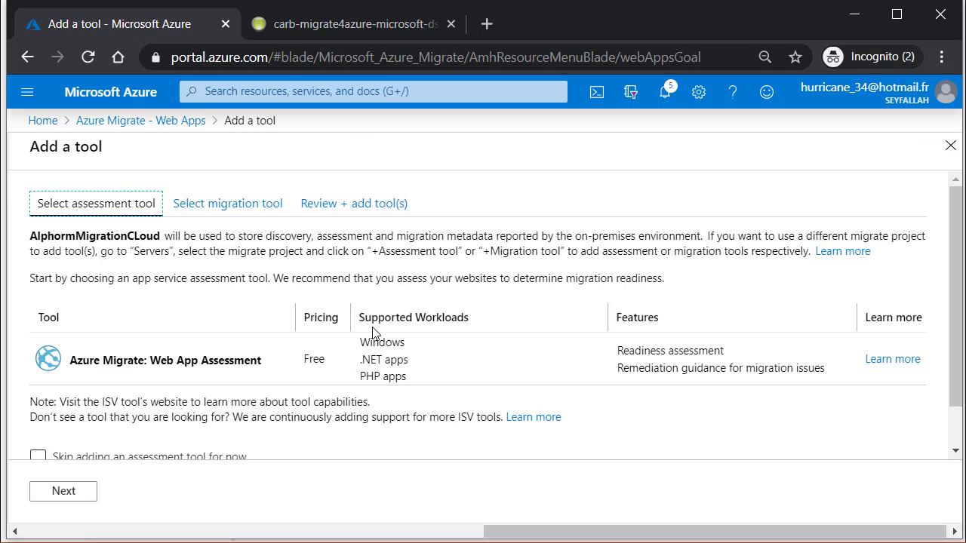
left_click(227, 366)
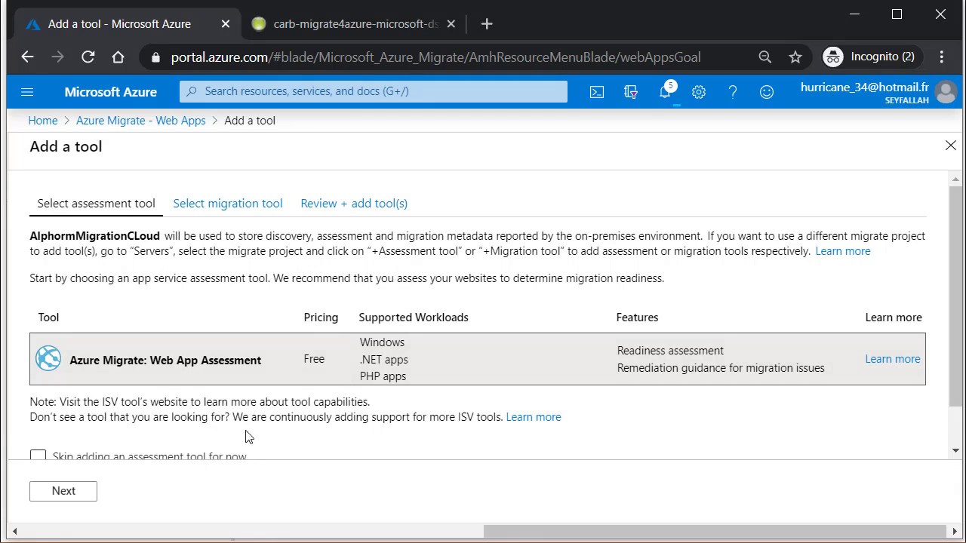
scroll(317, 355, "down", 1)
scroll(297, 173, "up", 1)
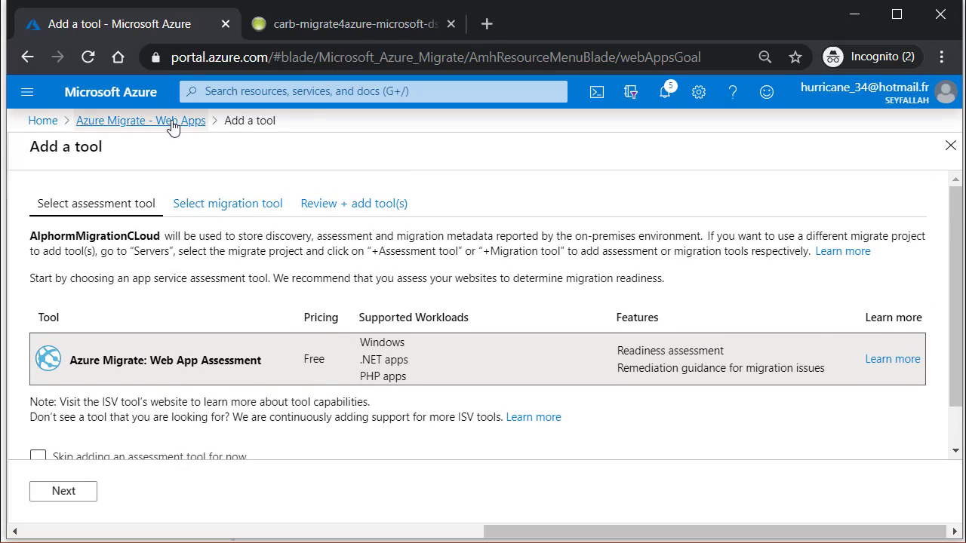
left_click(173, 122)
Step: Read the Data Box Get started description, then go to Discovered items
left_click(122, 407)
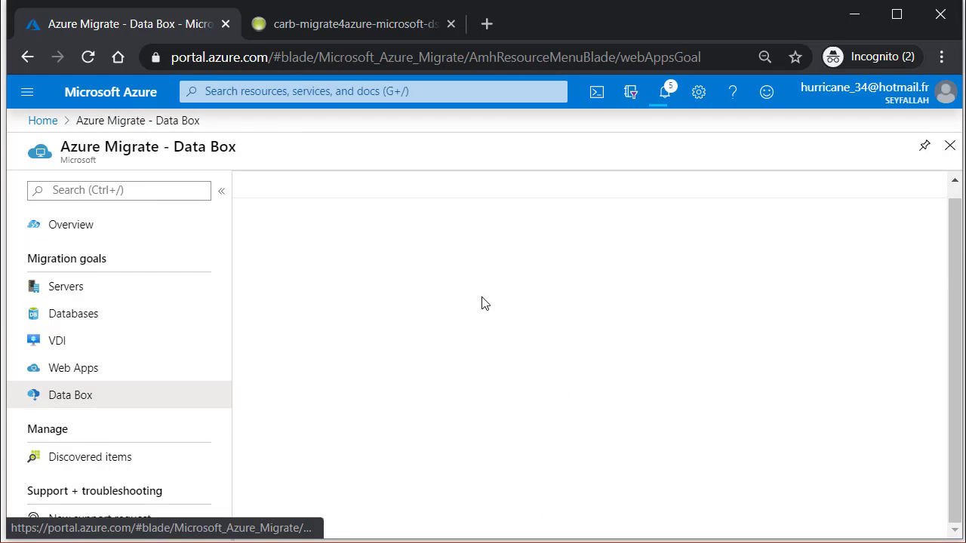
scroll(540, 268, "down", 3)
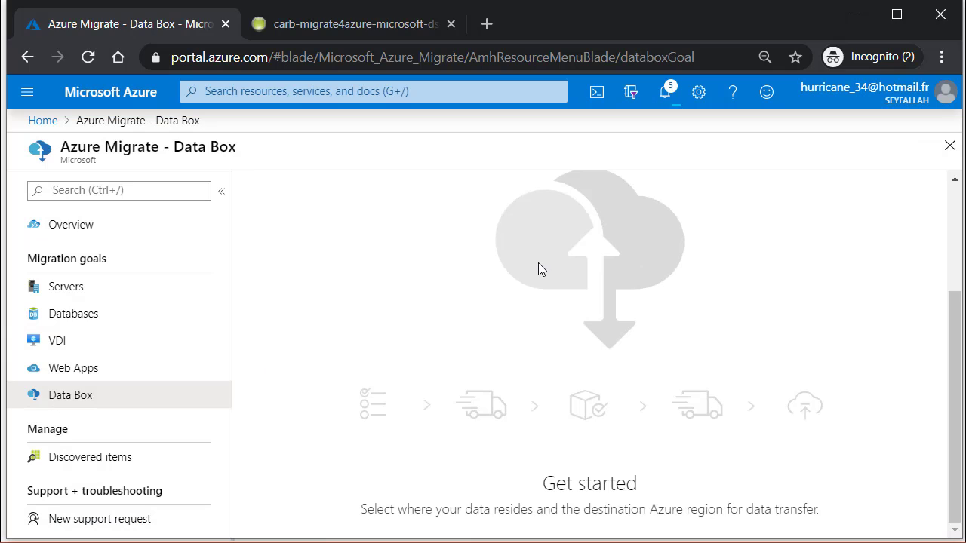
left_click_drag(414, 509, 754, 510)
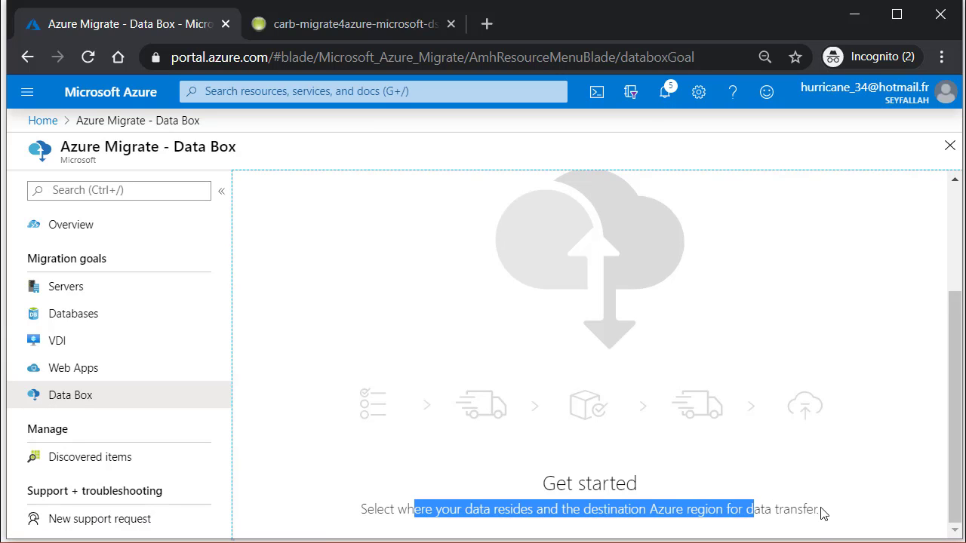
left_click_drag(822, 513, 563, 510)
left_click(561, 486)
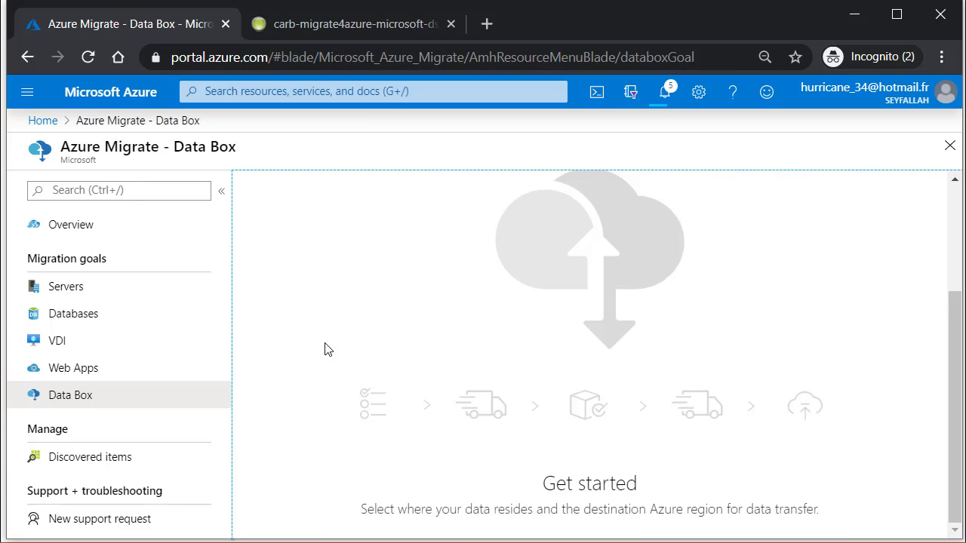
left_click(157, 458)
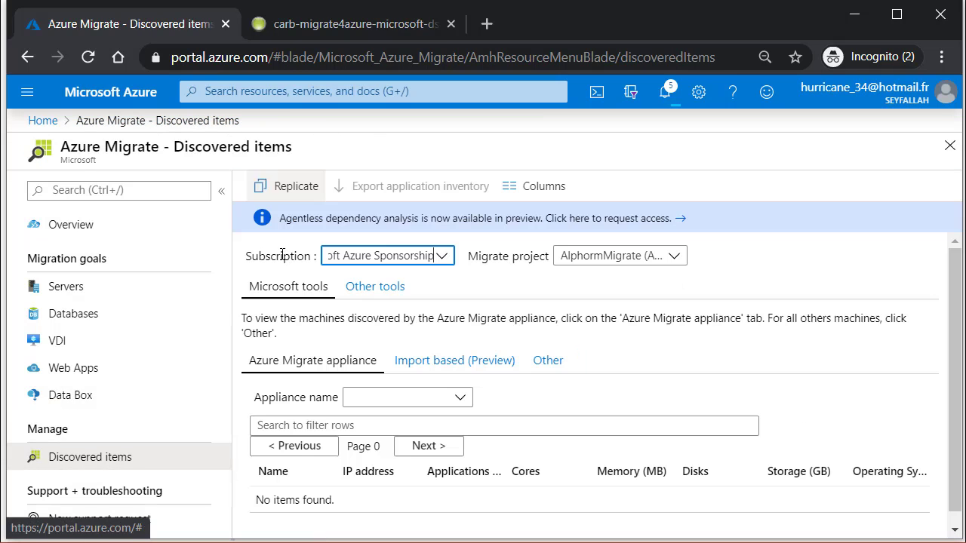
scroll(453, 400, "down", 1)
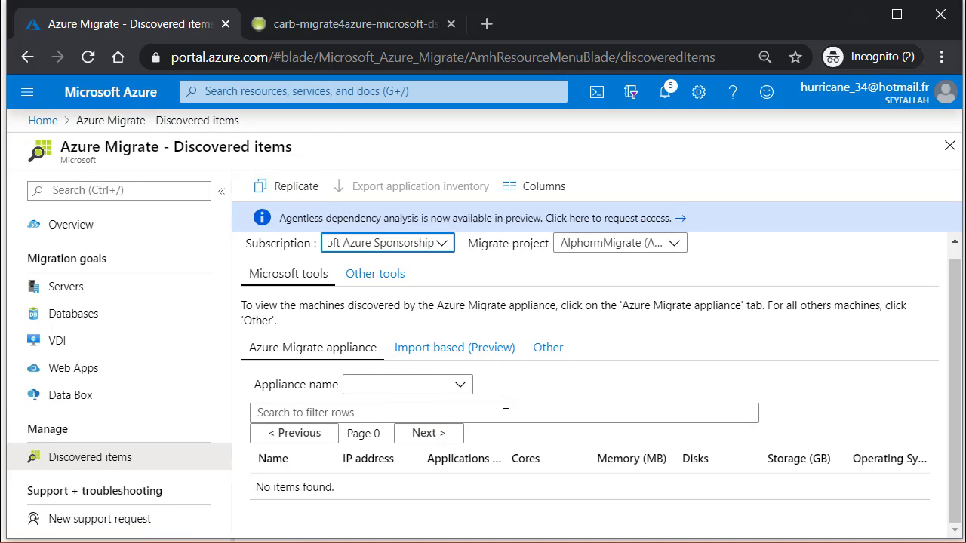
left_click(385, 278)
left_click(322, 283)
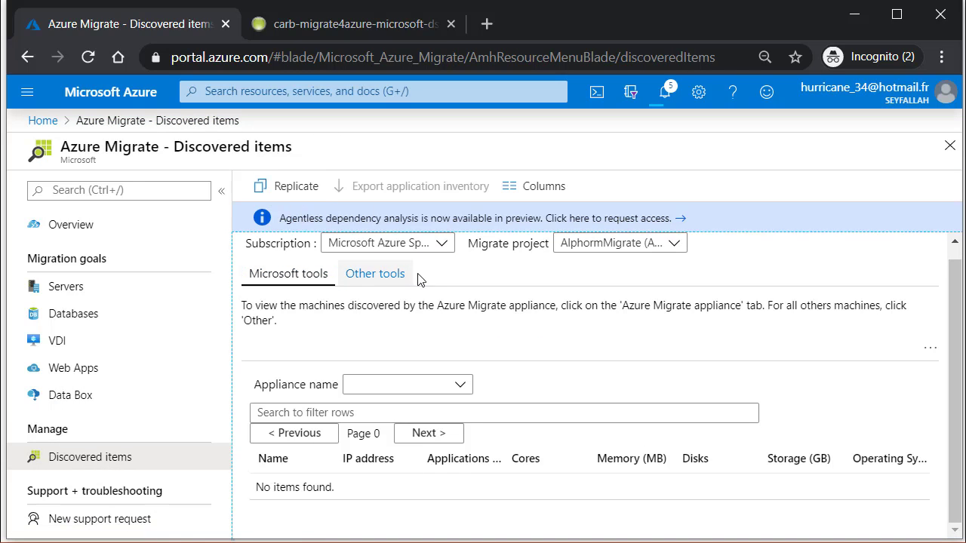
left_click(370, 278)
left_click(336, 280)
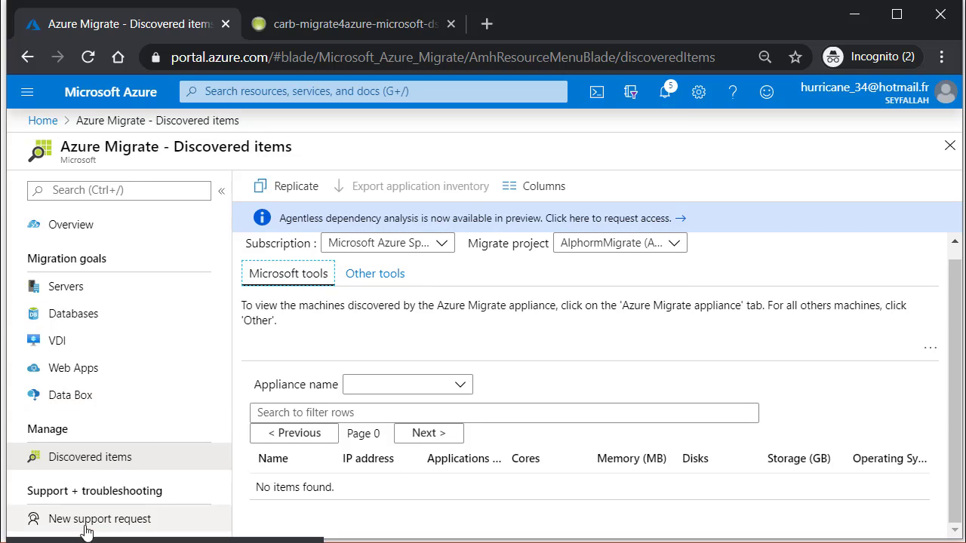
left_click_drag(77, 490, 195, 501)
left_click(89, 495)
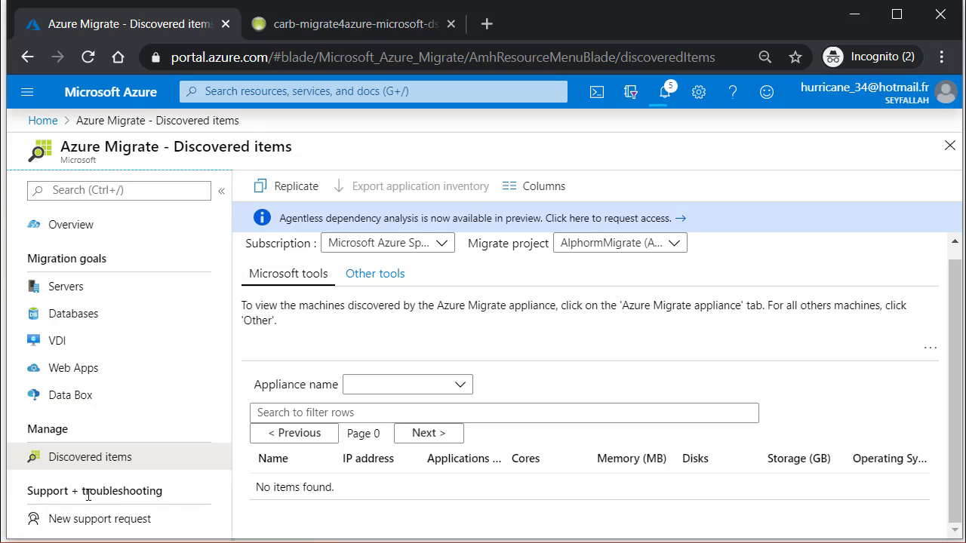
triple_click(88, 495)
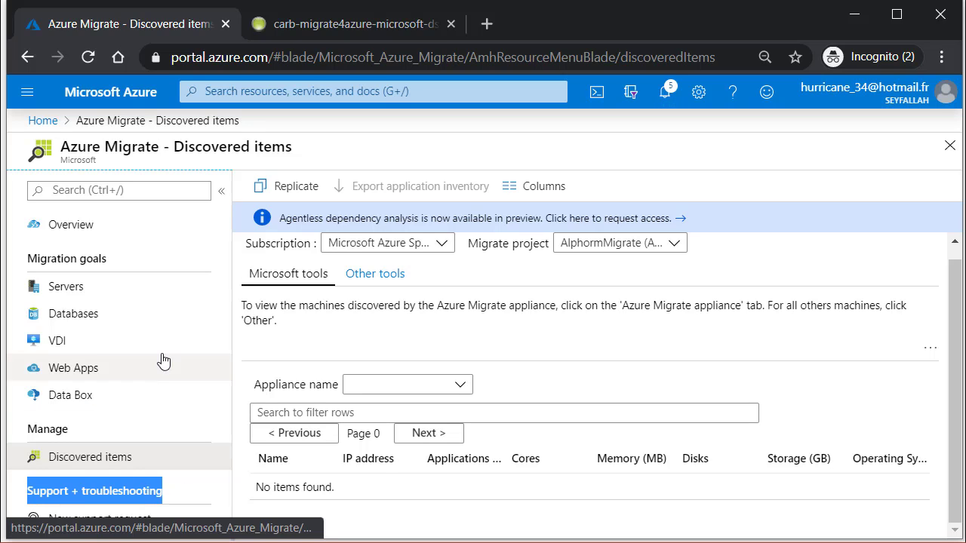
left_click(104, 292)
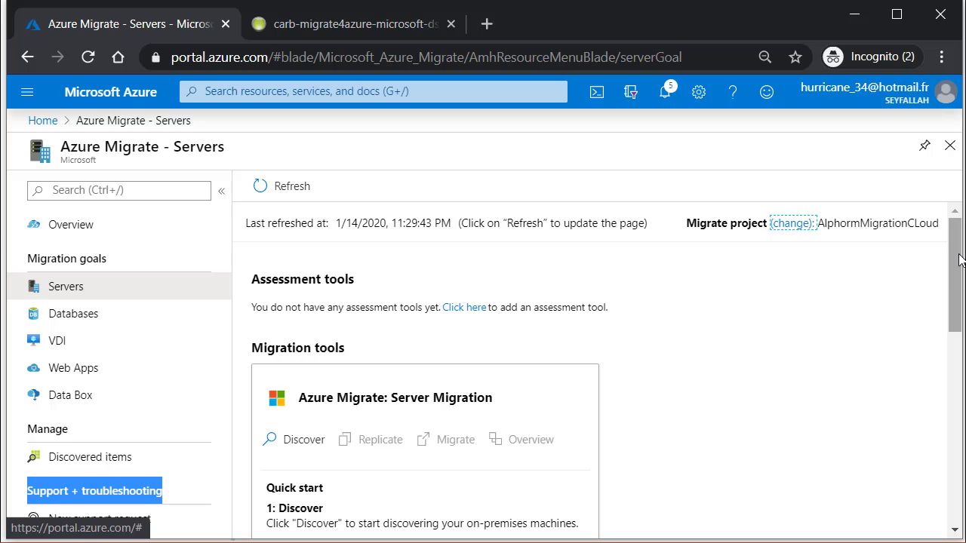
Step: Add Azure Migrate: Server Assessment as an assessment tool and dismiss the deployment-succeeded notice
left_click_drag(958, 255, 943, 307)
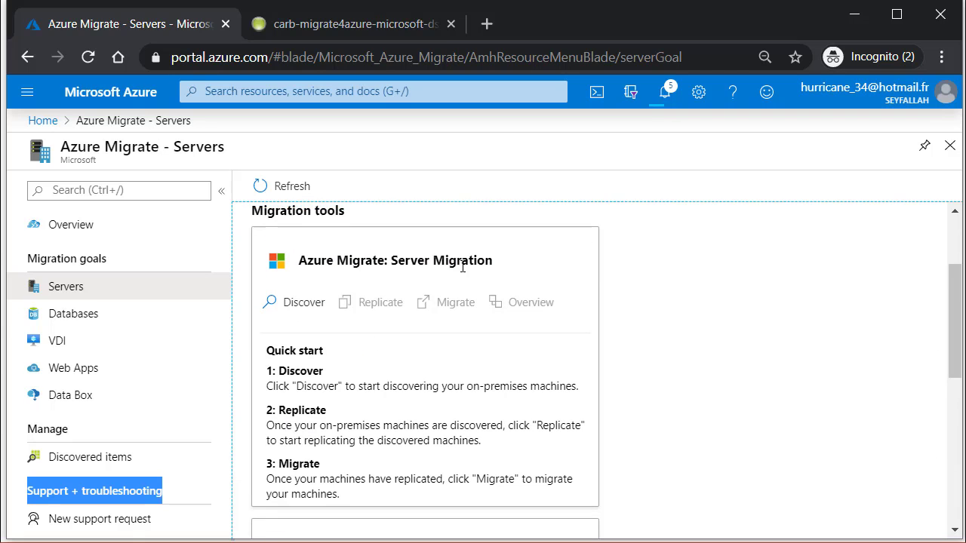
scroll(463, 266, "up", 3)
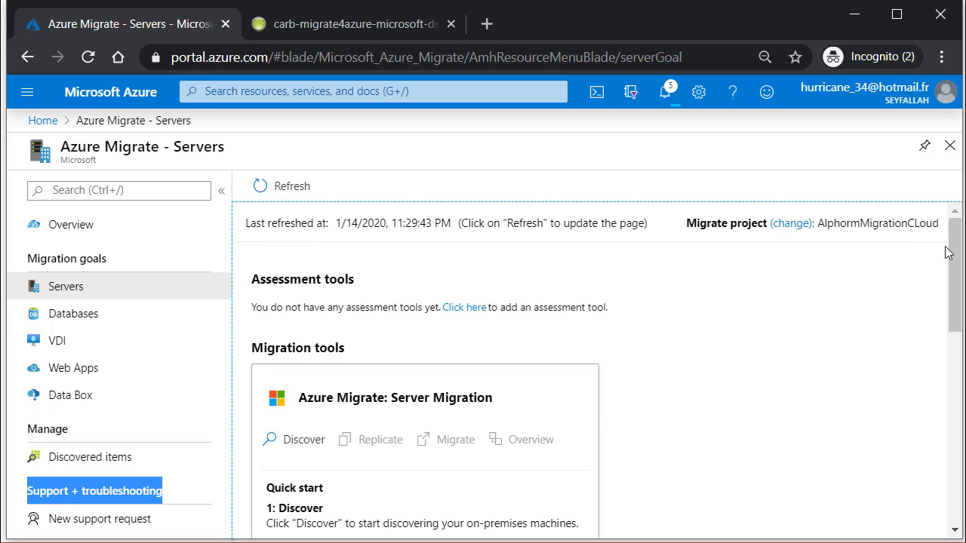
left_click(474, 308)
left_click(188, 278)
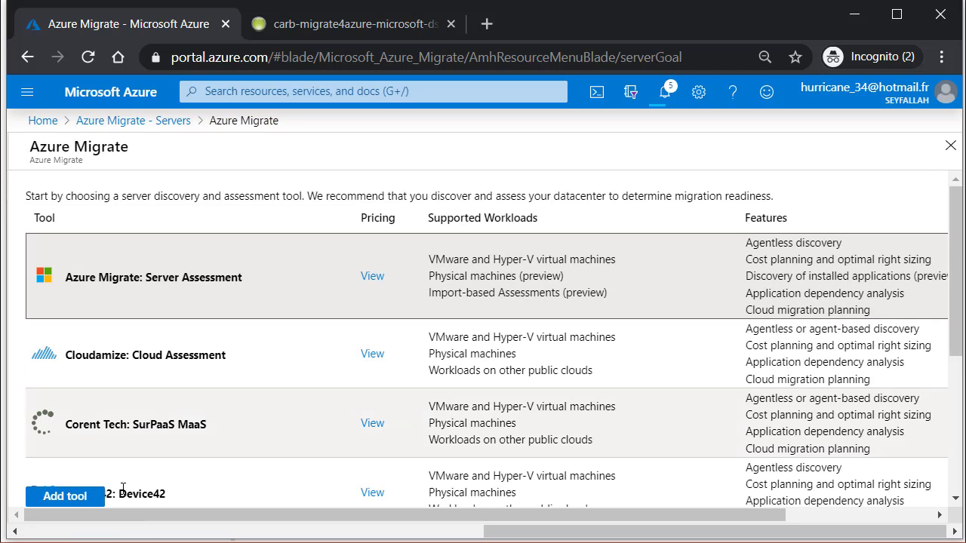
left_click(41, 498)
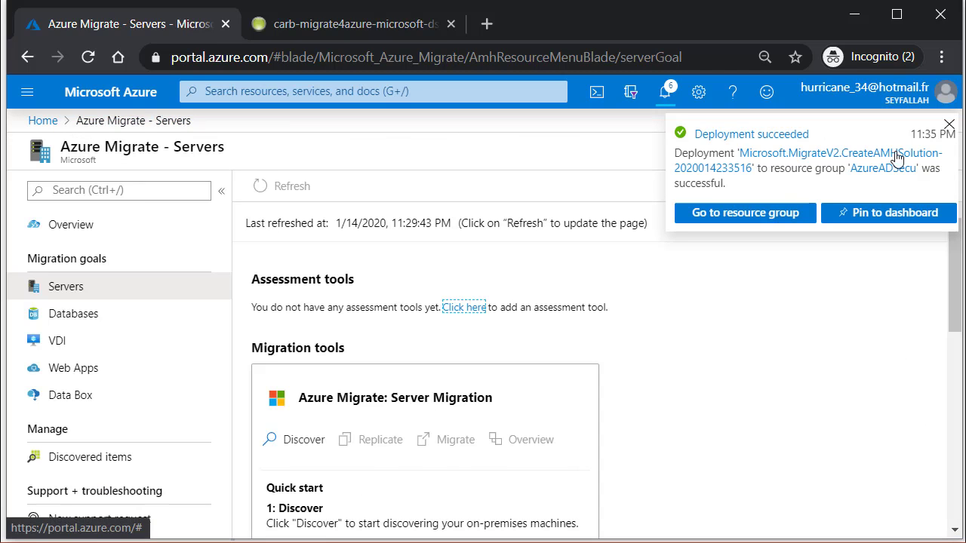
left_click(949, 125)
left_click_drag(385, 329, 513, 334)
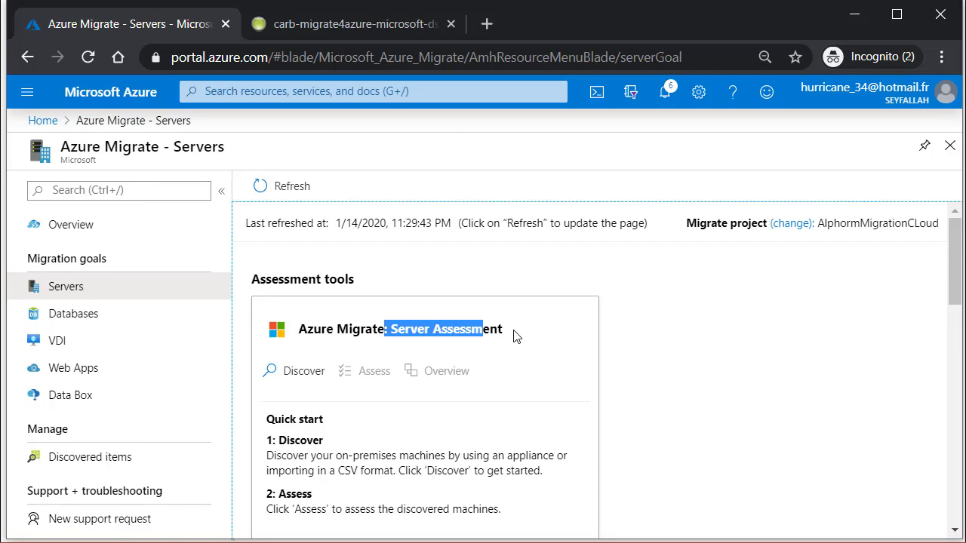
Step: Review the Server Migration and Assessment tools sections of the quick start
left_click(517, 335)
left_click_drag(955, 270, 954, 377)
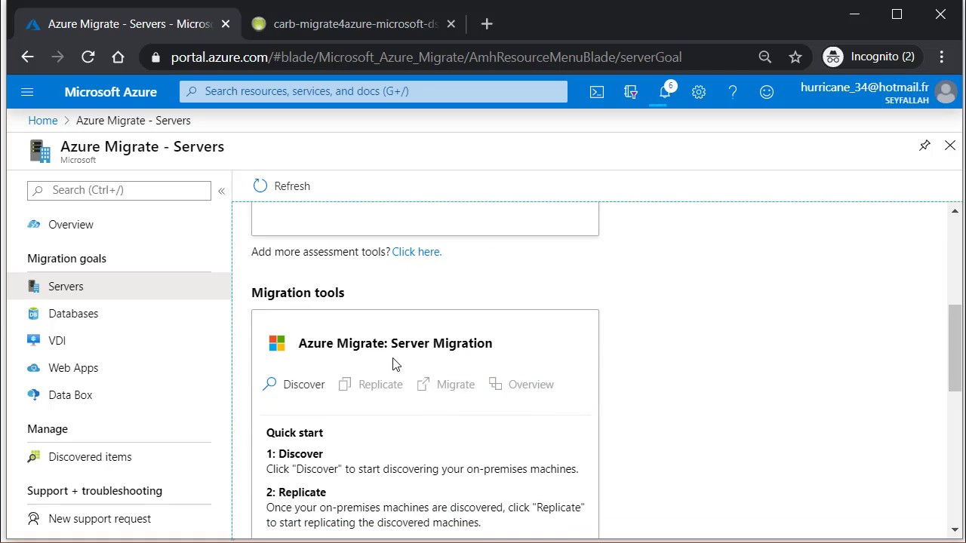
left_click_drag(372, 343, 462, 343)
left_click_drag(954, 347, 953, 259)
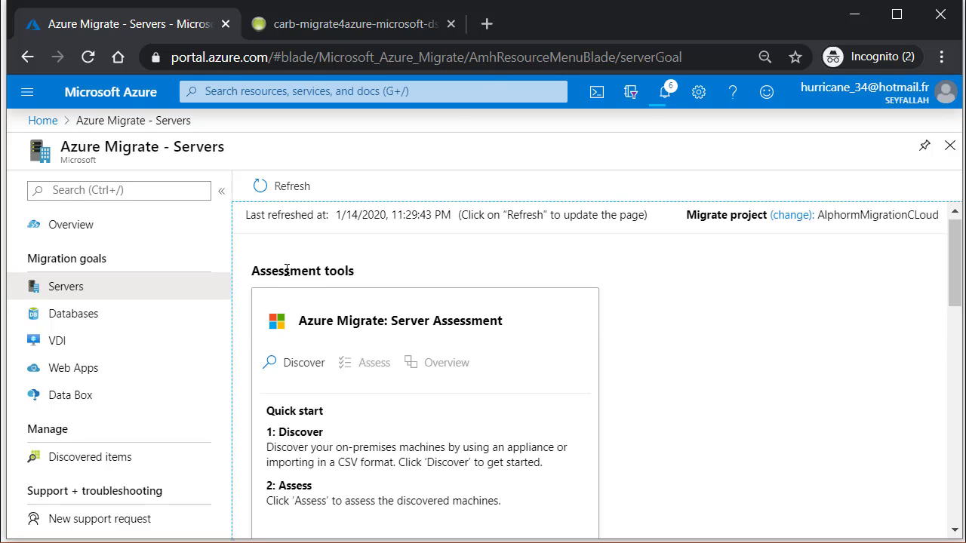
left_click_drag(255, 270, 709, 403)
left_click(717, 400)
left_click_drag(954, 270, 954, 294)
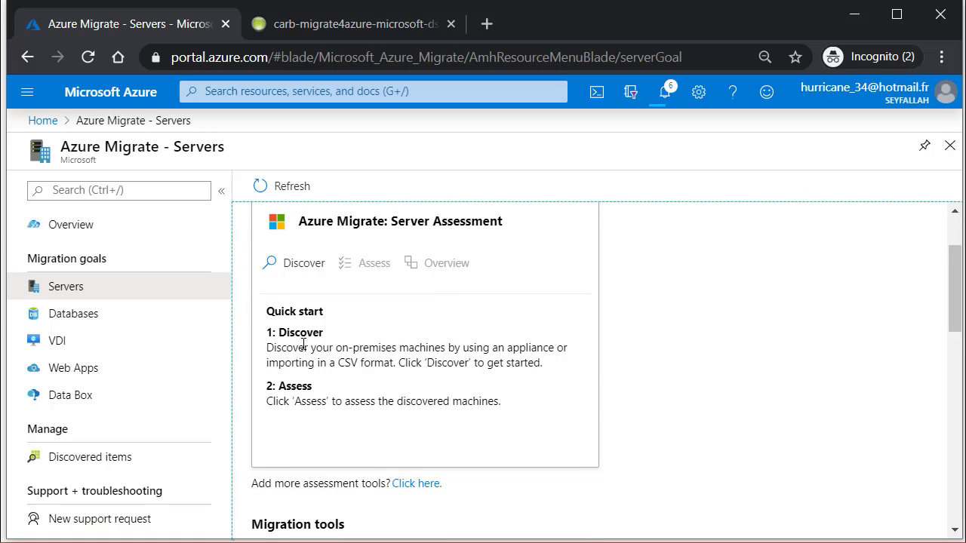
Step: Read the Discover step description, including the CSV option, and open Discover machines
left_click_drag(303, 345, 500, 347)
left_click(435, 359)
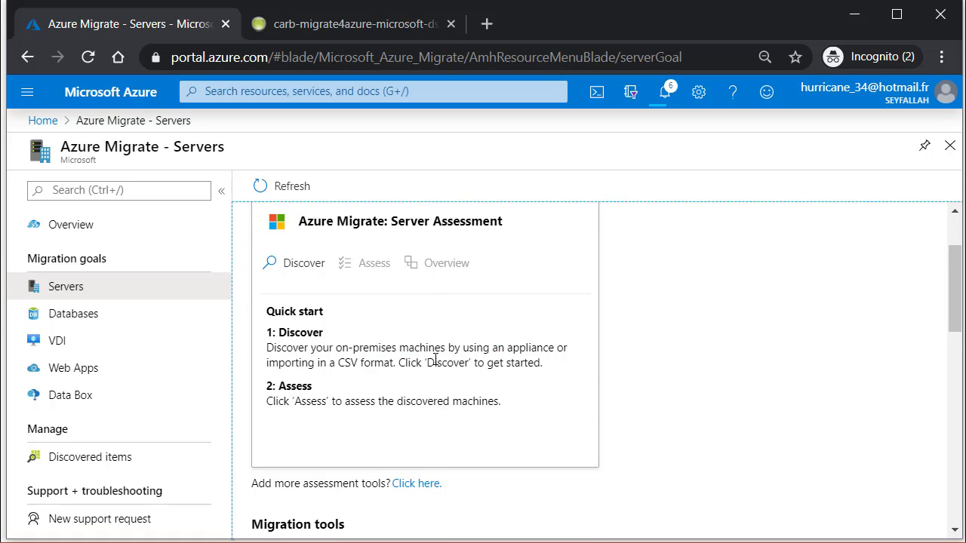
left_click_drag(360, 349, 552, 341)
left_click(349, 367)
triple_click(350, 368)
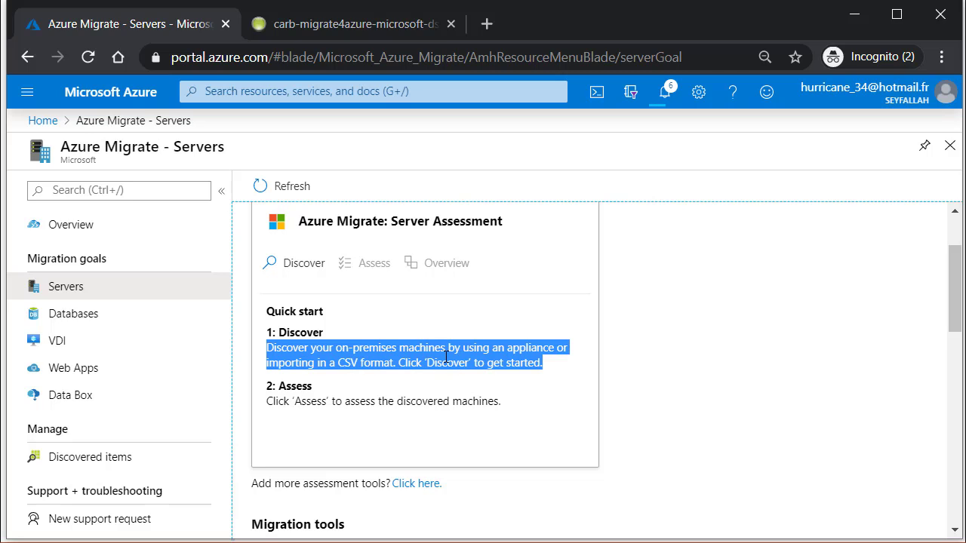
left_click(446, 356)
left_click_drag(443, 364, 329, 363)
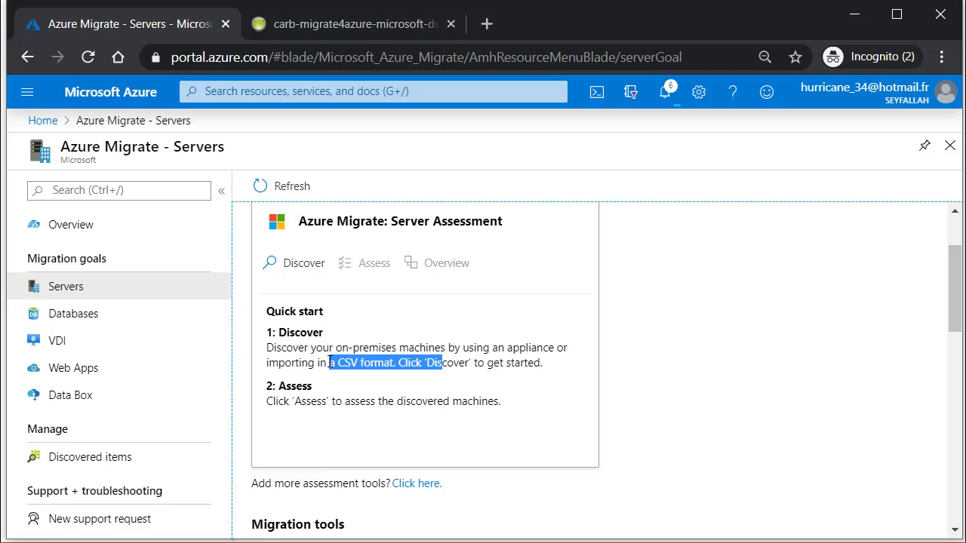
left_click(330, 362)
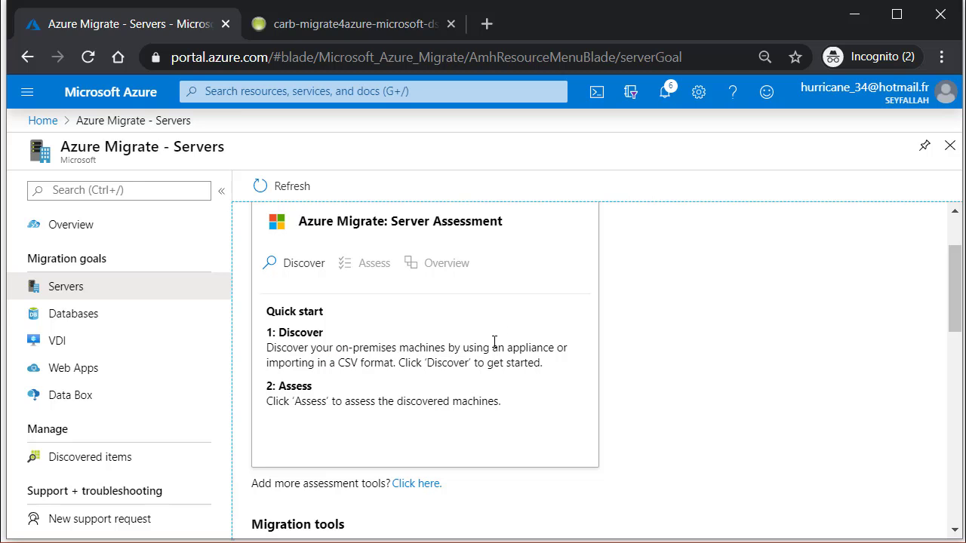
left_click(291, 264)
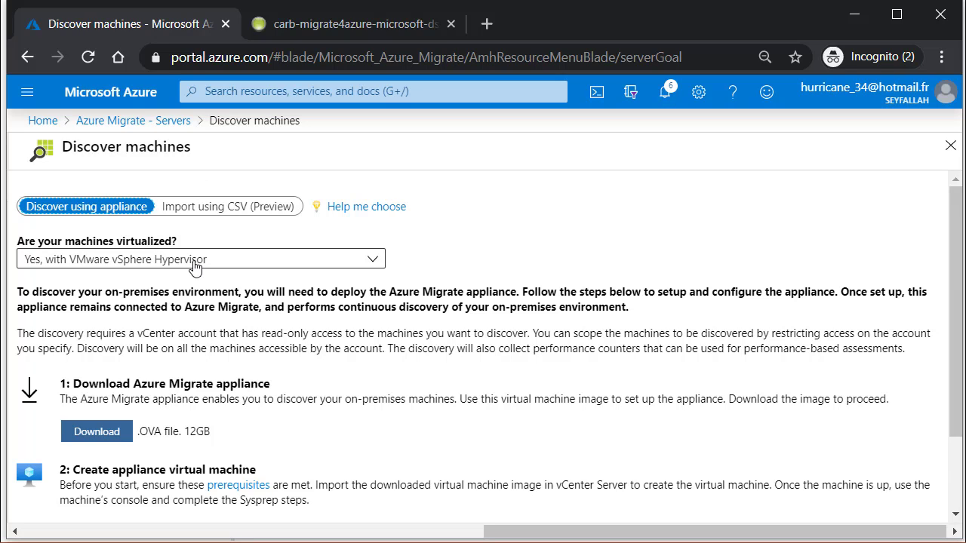
Step: Set 'Are your machines virtualized?' to 'Yes, with Hyper-V'
left_click(303, 265)
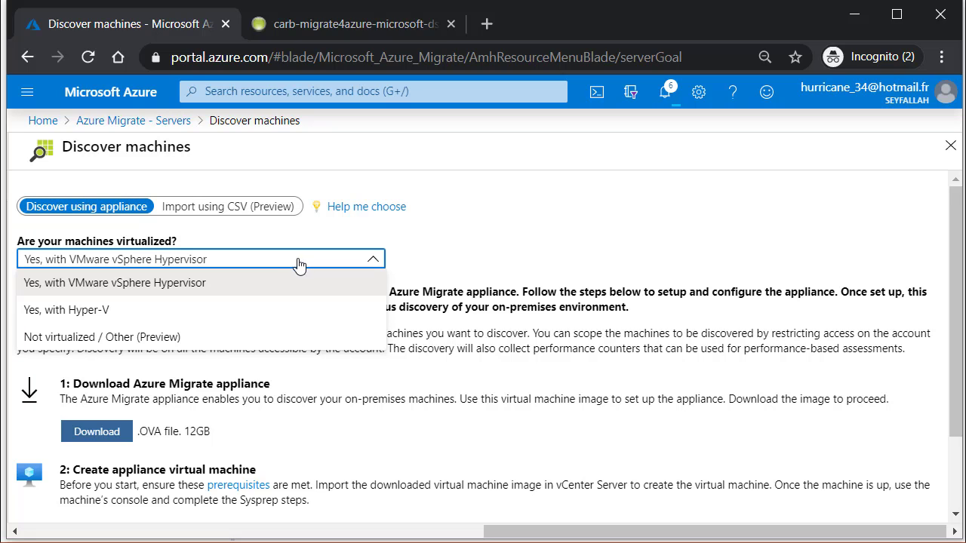
left_click(66, 340)
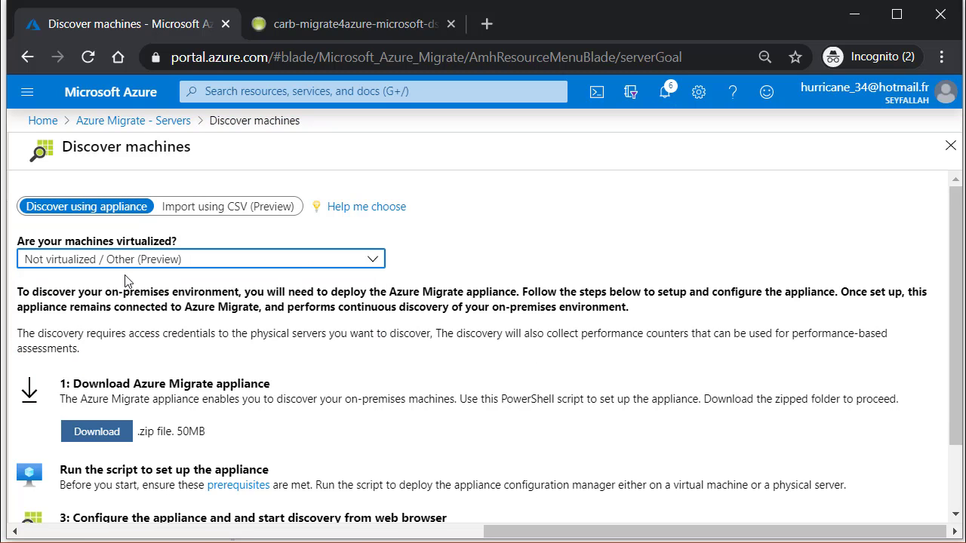
left_click(290, 265)
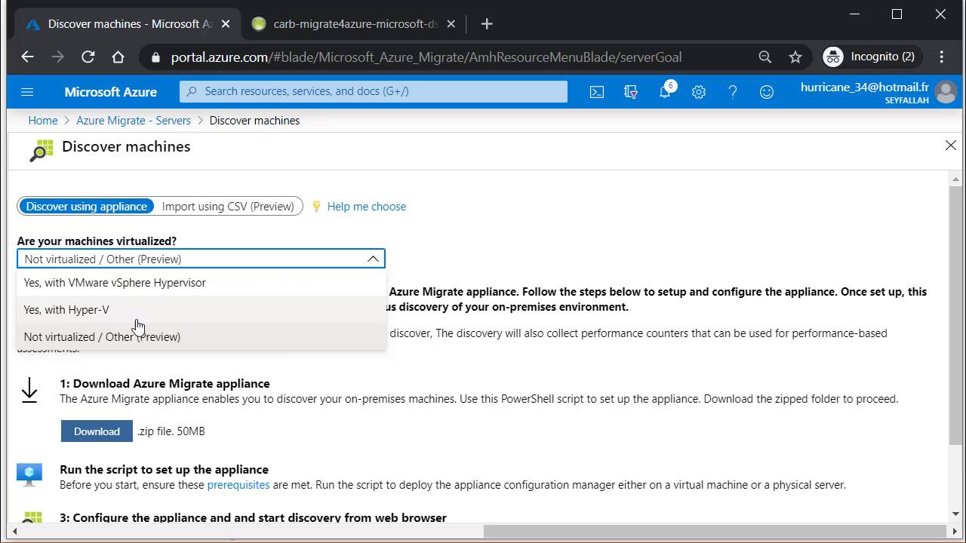
left_click(90, 315)
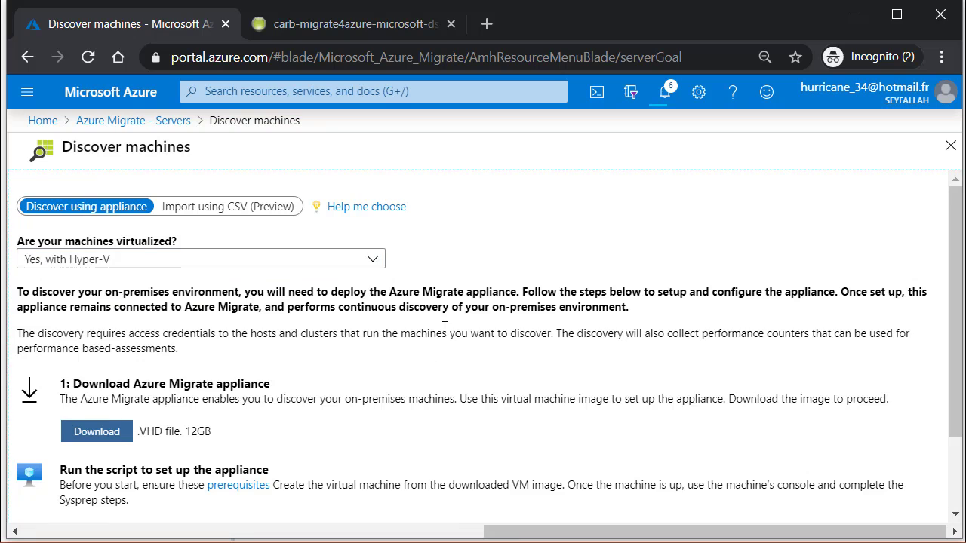
Step: Review the download step describing the 12GB .VHD appliance image and the set-up script
scroll(468, 332, "down", 2)
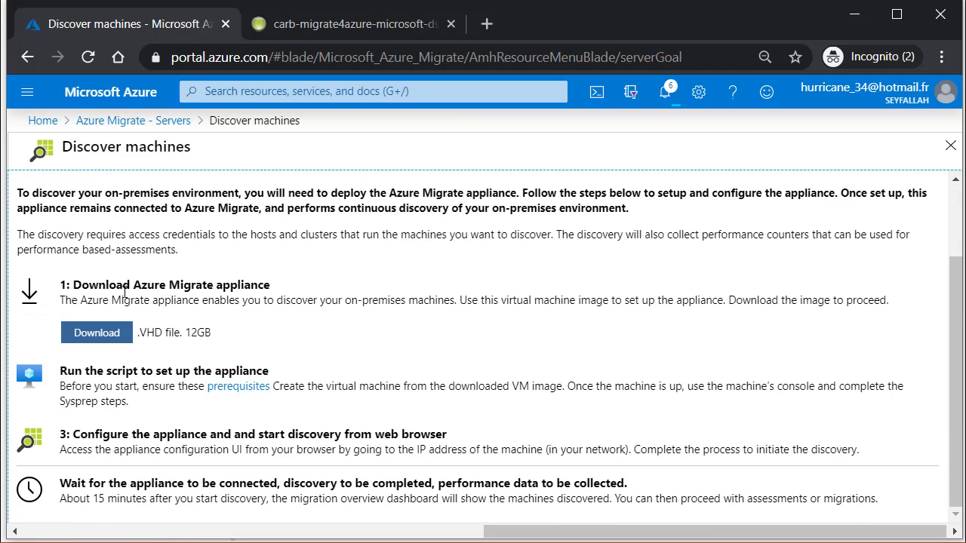
left_click_drag(125, 286, 282, 298)
left_click(210, 334)
left_click_drag(201, 332, 136, 333)
left_click(652, 330)
left_click_drag(523, 301, 737, 317)
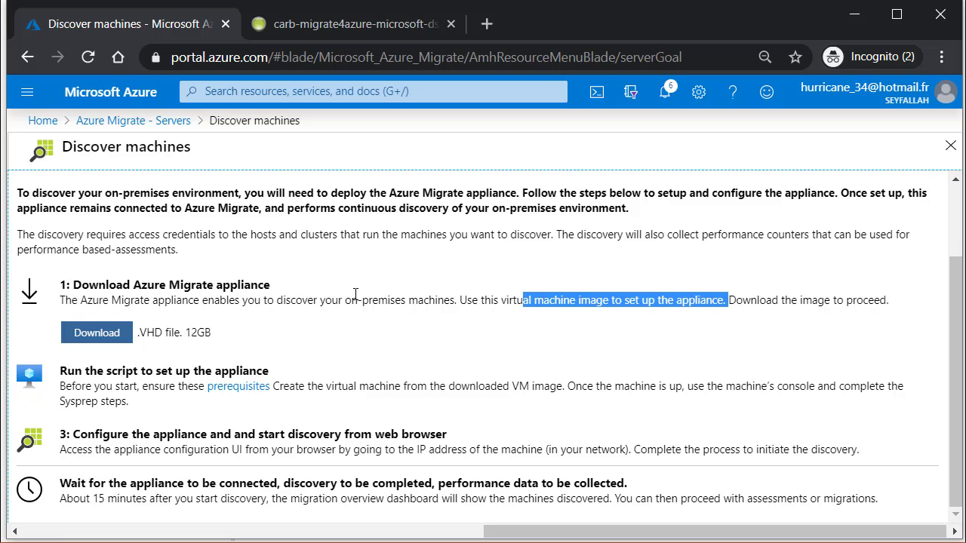
left_click_drag(119, 372, 128, 401)
left_click(493, 385)
left_click_drag(99, 293, 356, 301)
left_click(356, 301)
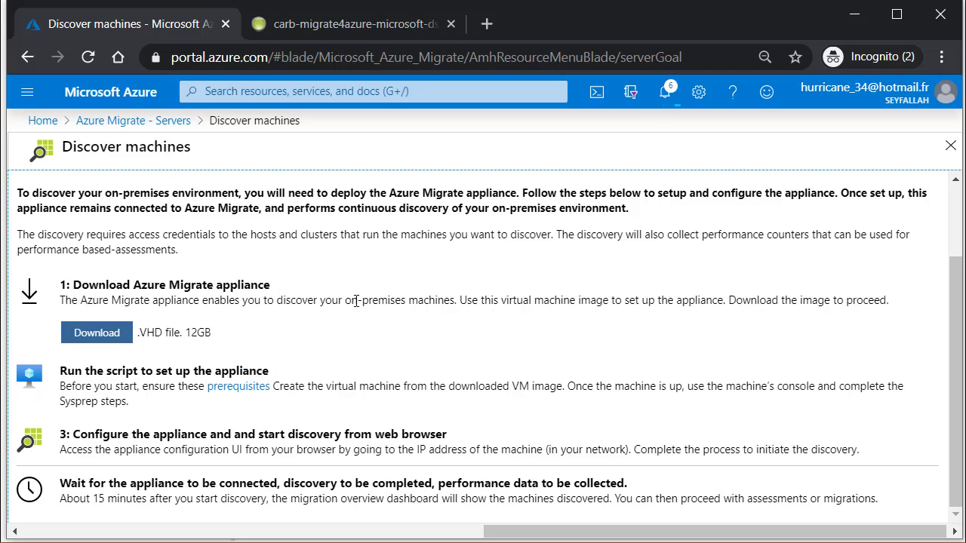
left_click_drag(145, 298, 408, 362)
left_click(610, 295)
Step: Download AzureMigrateAppliance_v2.19.11.12.zip into C:\azure and review the step 2 setup text
left_click(94, 342)
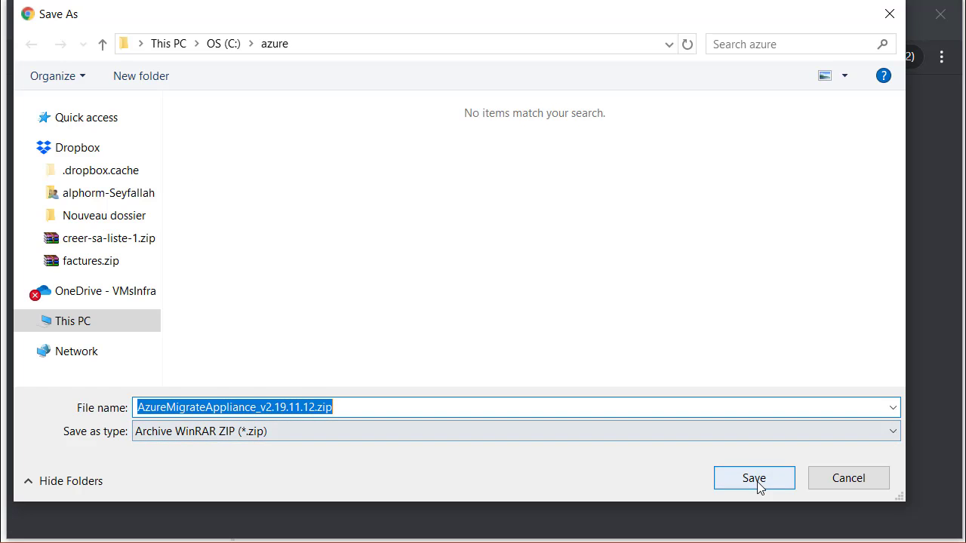
left_click(757, 482)
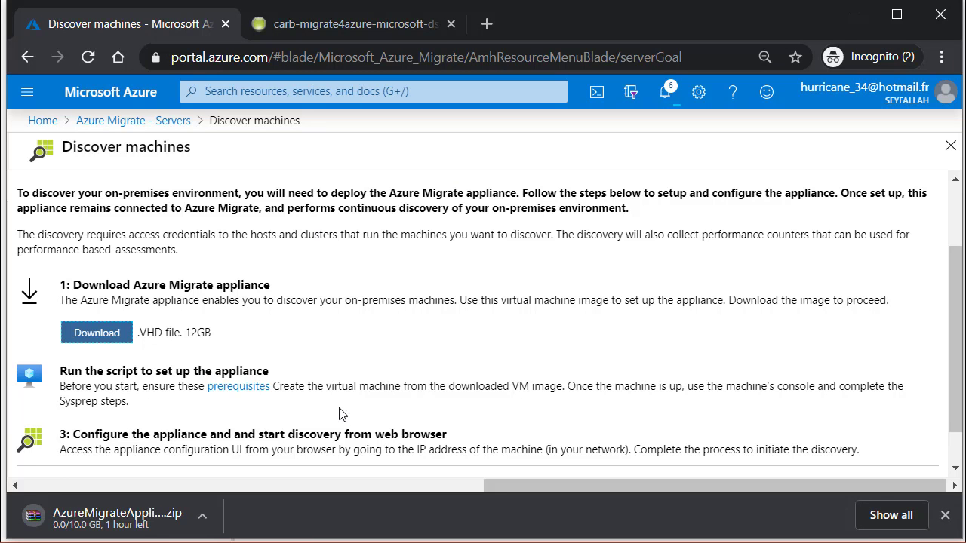
left_click_drag(344, 386, 611, 386)
left_click(611, 386)
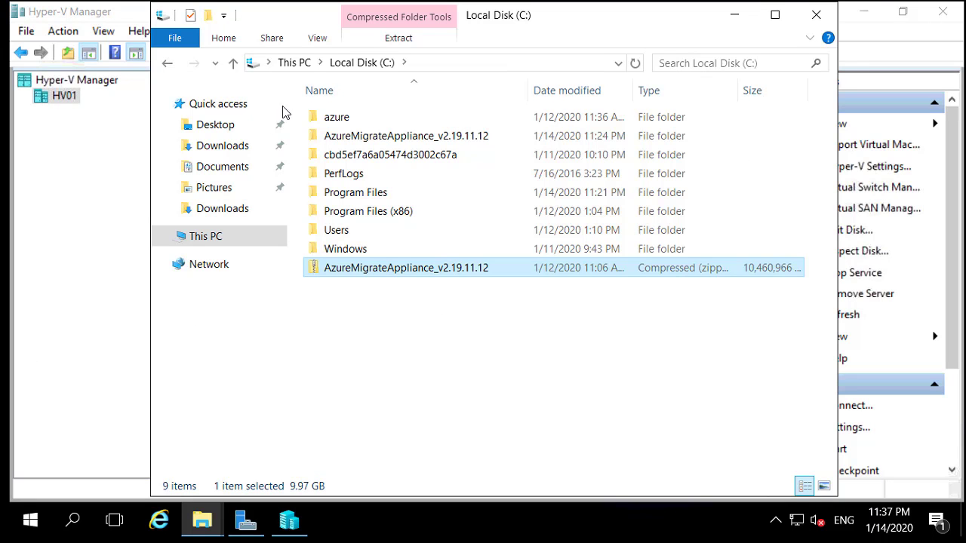
Step: Check the properties of the 9.97 GB appliance zip
left_click_drag(593, 24, 556, 22)
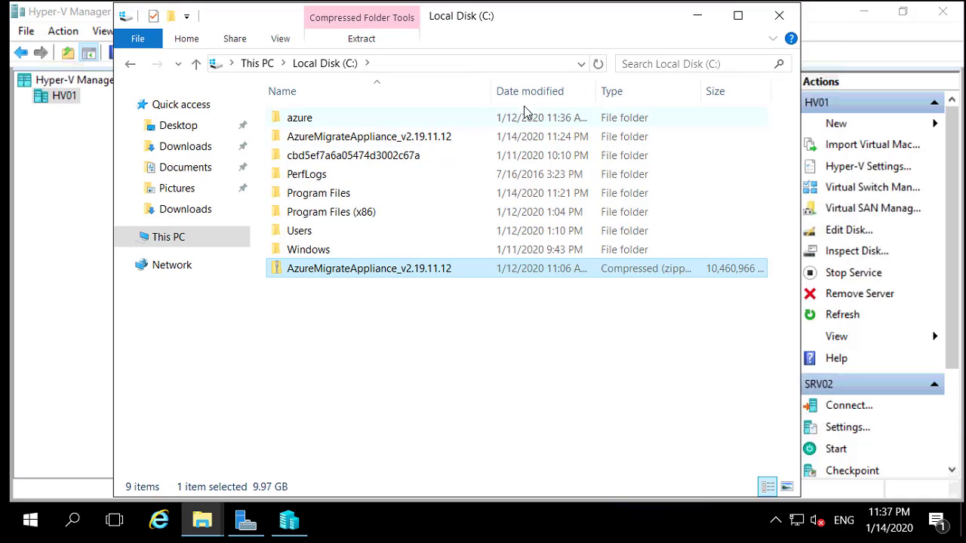
left_click_drag(566, 91, 561, 91)
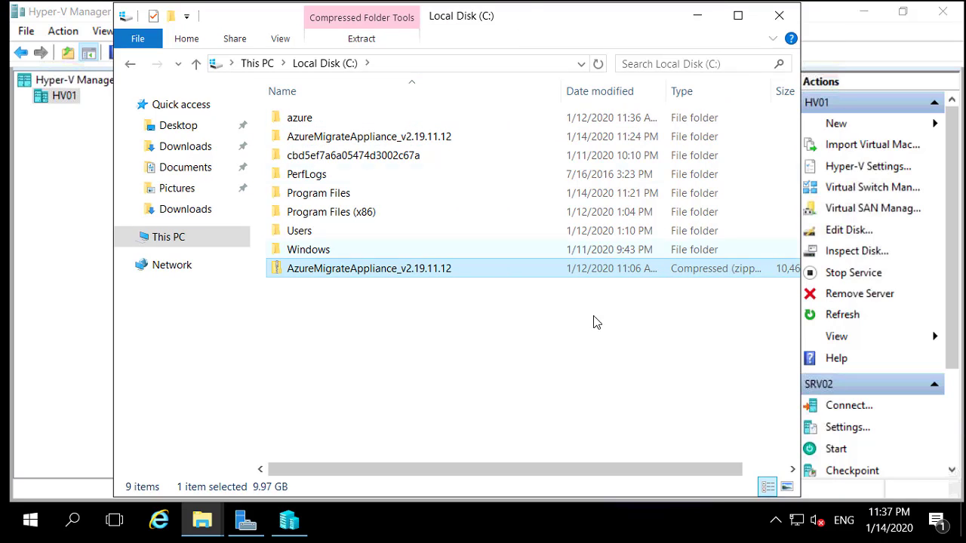
right_click(339, 272)
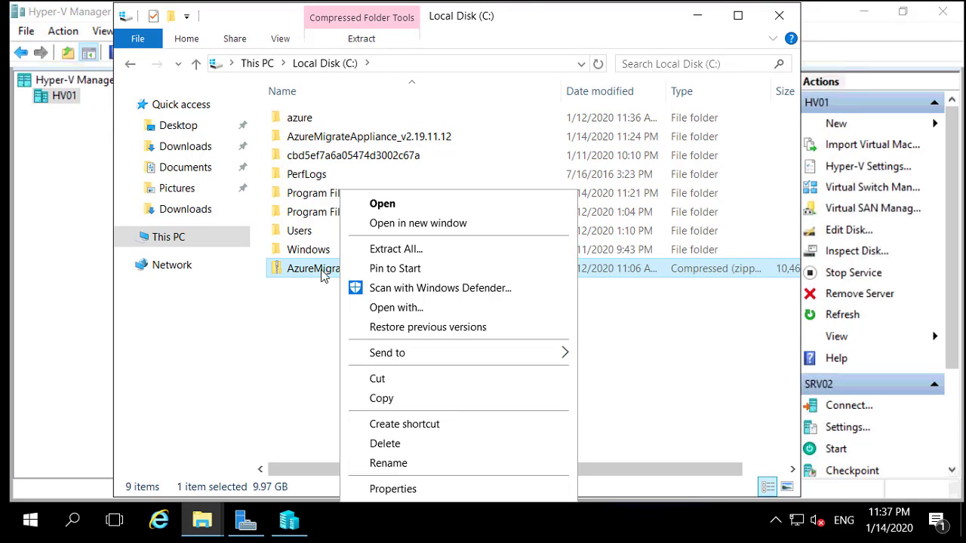
left_click(416, 490)
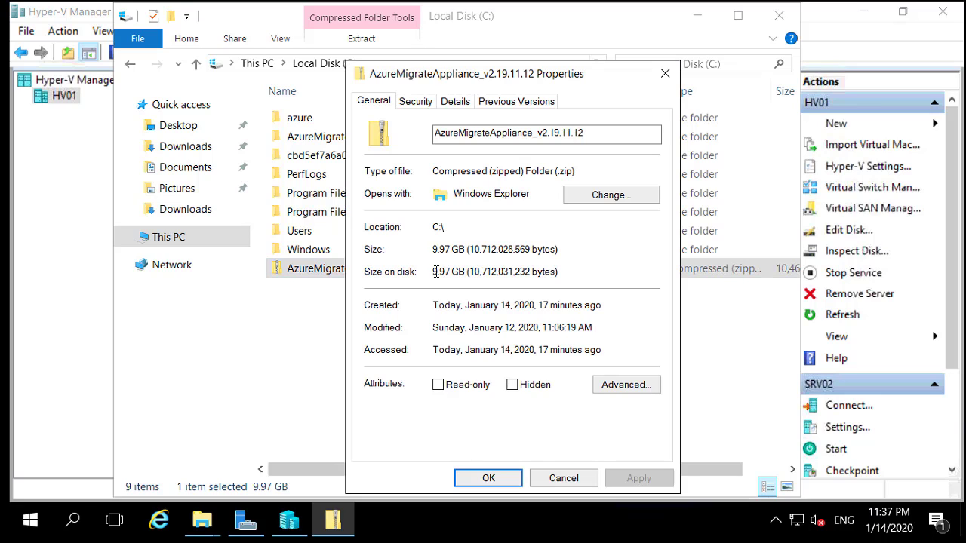
left_click(666, 74)
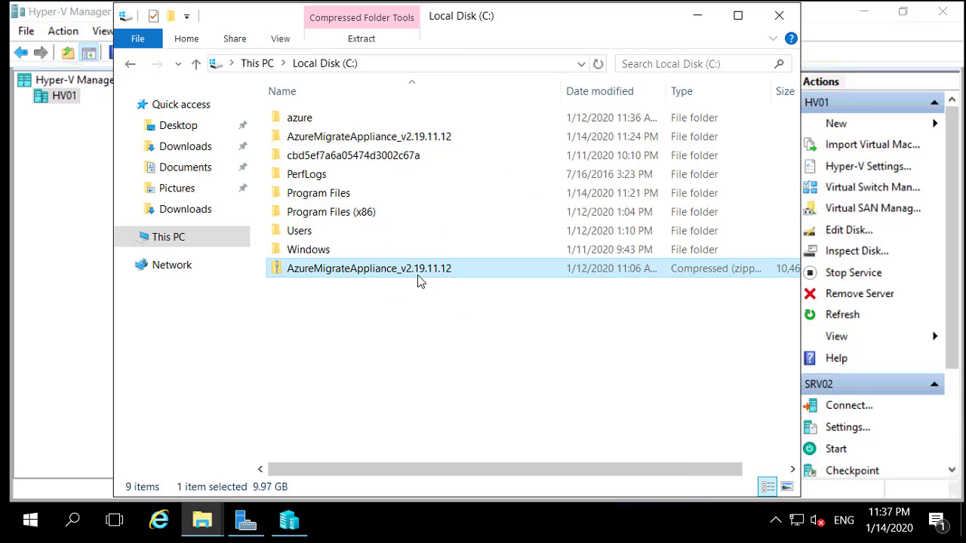
left_click(393, 276, "ctrl")
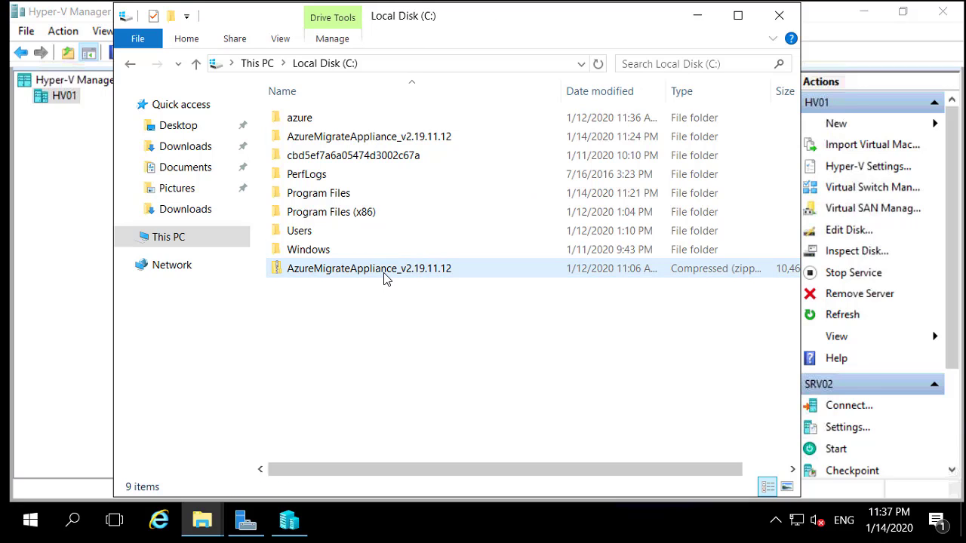
Step: Open the extracted appliance folder and inspect Snapshots and the 26.1 GB VHD in Virtual Hard Disks
double_click(310, 140)
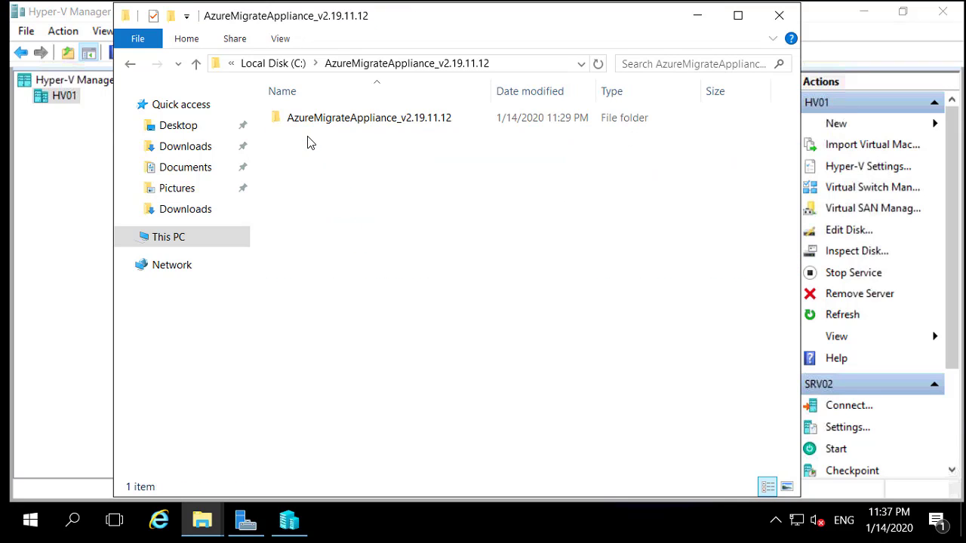
double_click(445, 119)
double_click(345, 120)
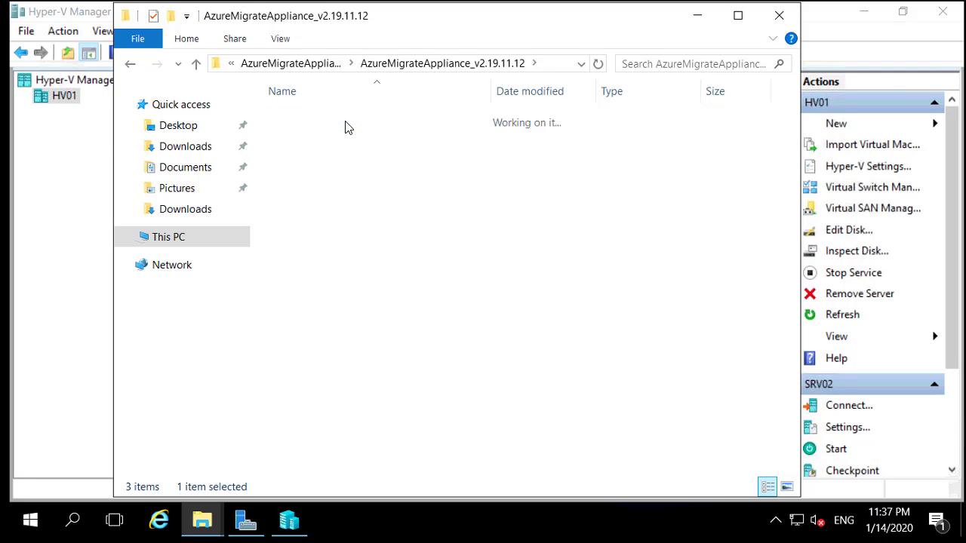
key("BackSpace")
double_click(367, 137)
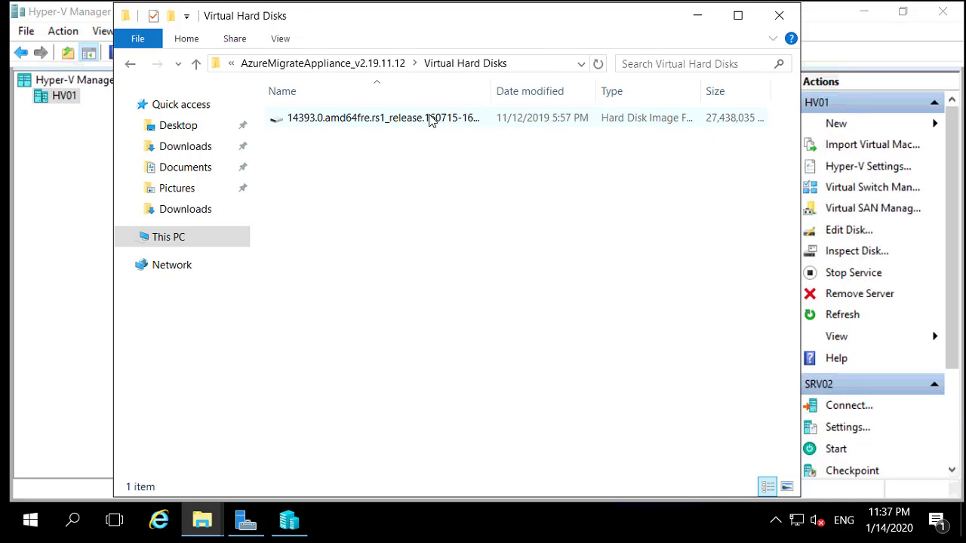
left_click(447, 115)
left_click_drag(495, 89, 620, 89)
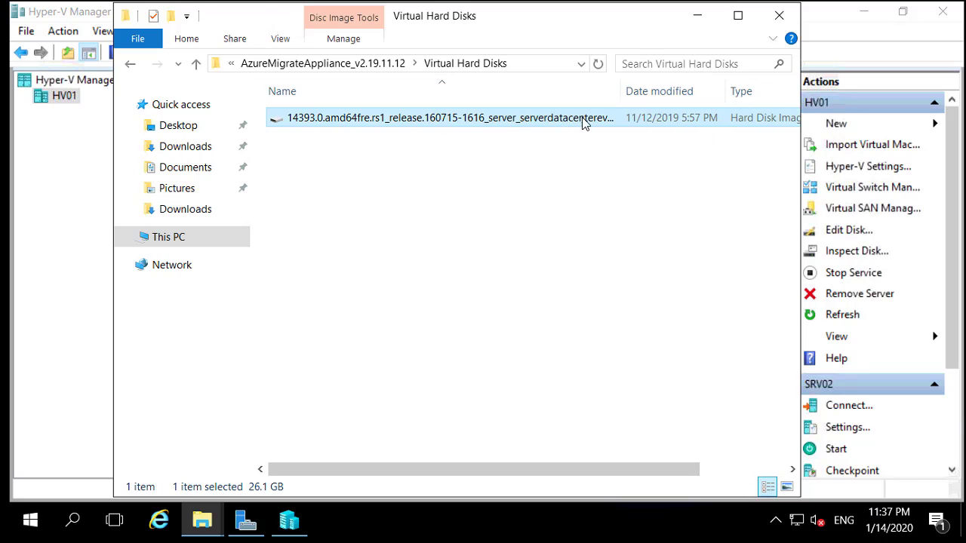
left_click(586, 121, "ctrl")
left_click(446, 117)
Step: Inspect the XML configuration in Virtual Machines, then return to the top appliance folder
key("BackSpace")
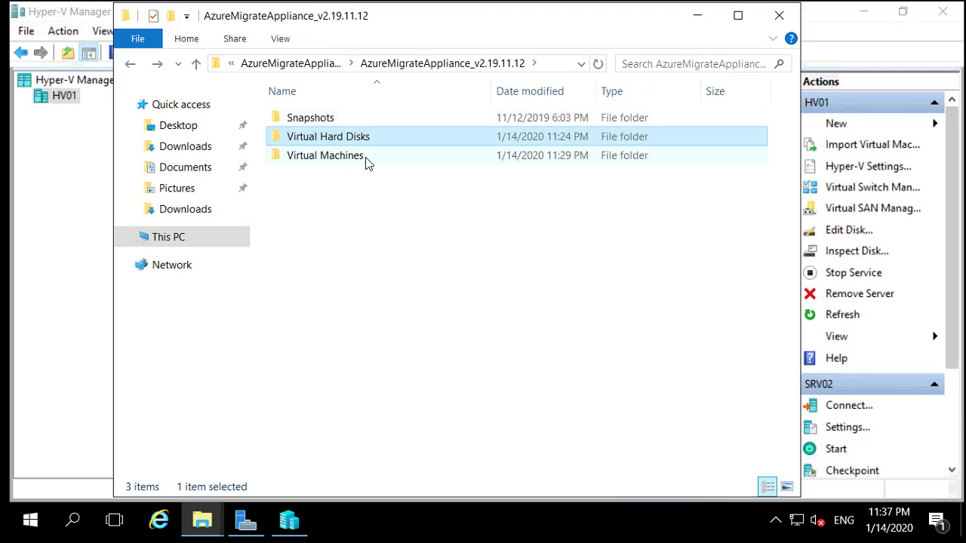
double_click(369, 161)
left_click(353, 124)
left_click(632, 177)
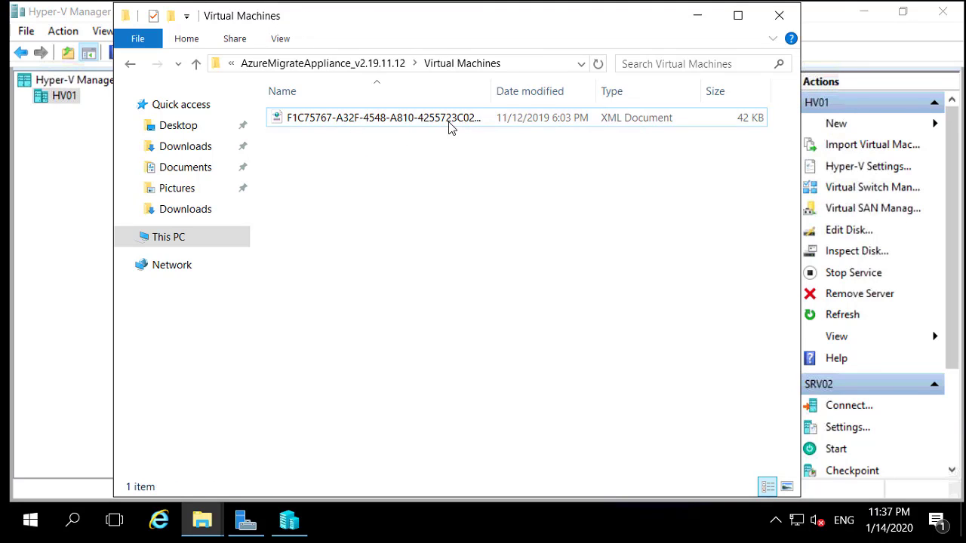
key("BackSpace")
key("BackSpace")
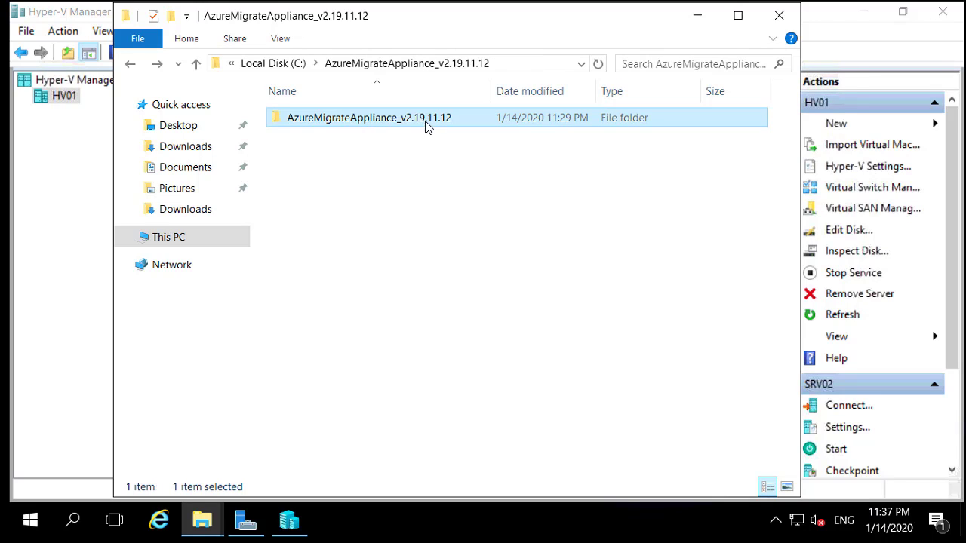
left_click(491, 228)
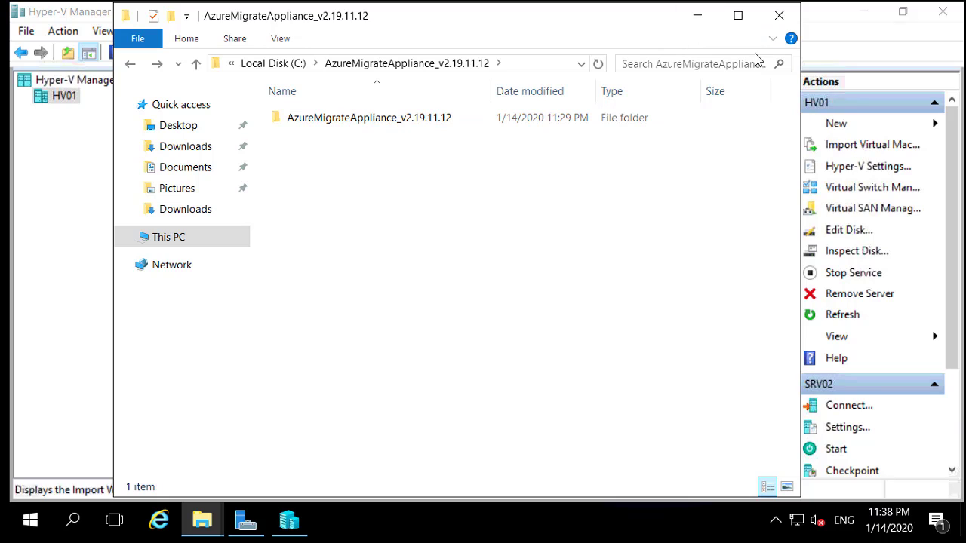
Step: Begin a virtual machine import with C:\AzureMigrateAppliance_v2.19.11.12 as the source folder
left_click(853, 151)
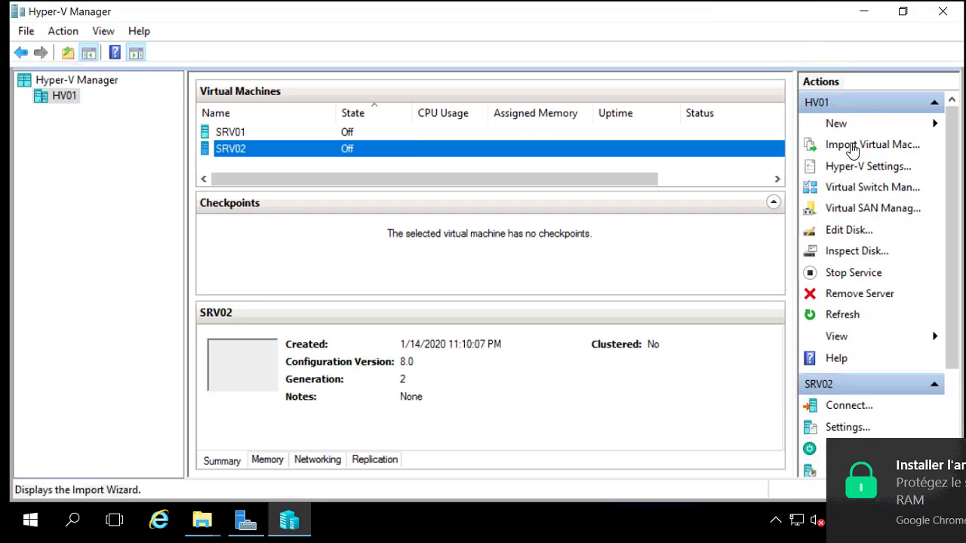
left_click(853, 147)
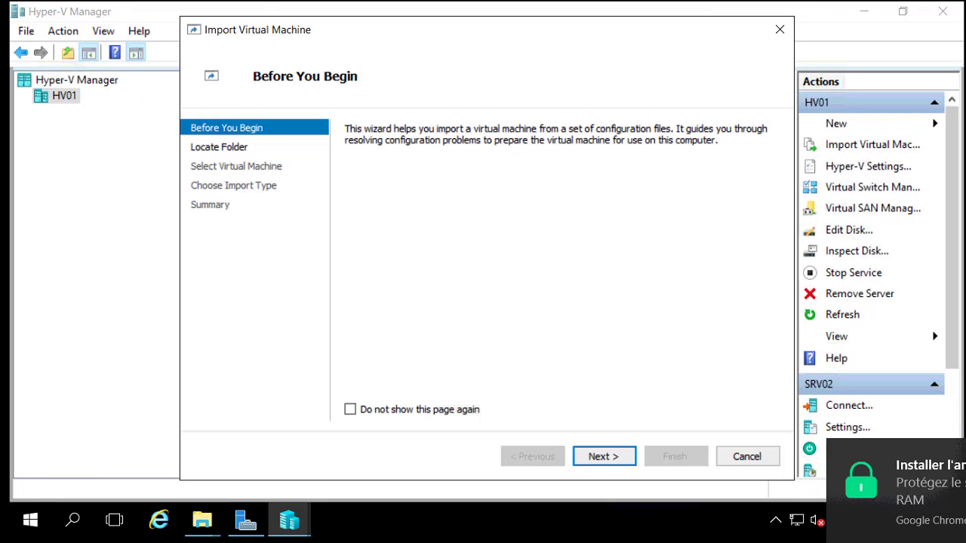
left_click(629, 463)
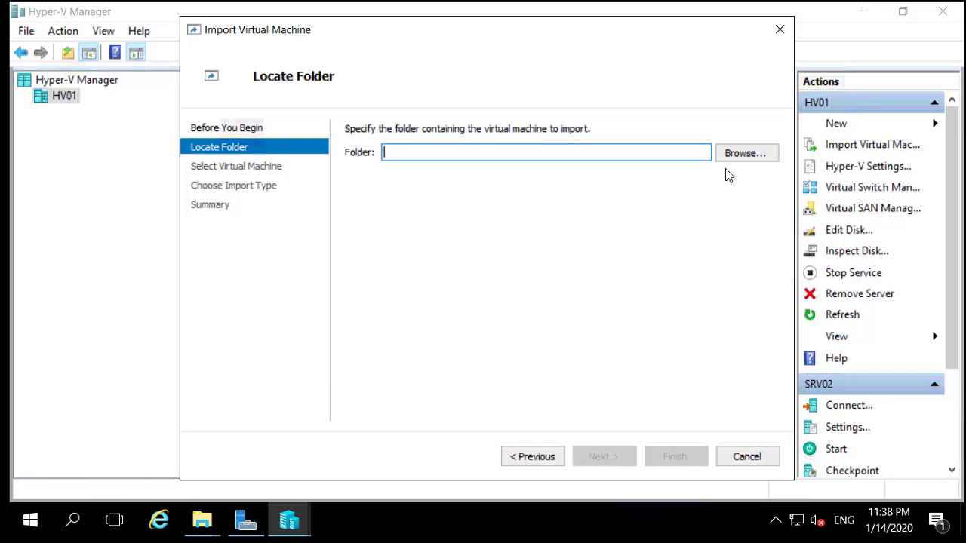
left_click(734, 154)
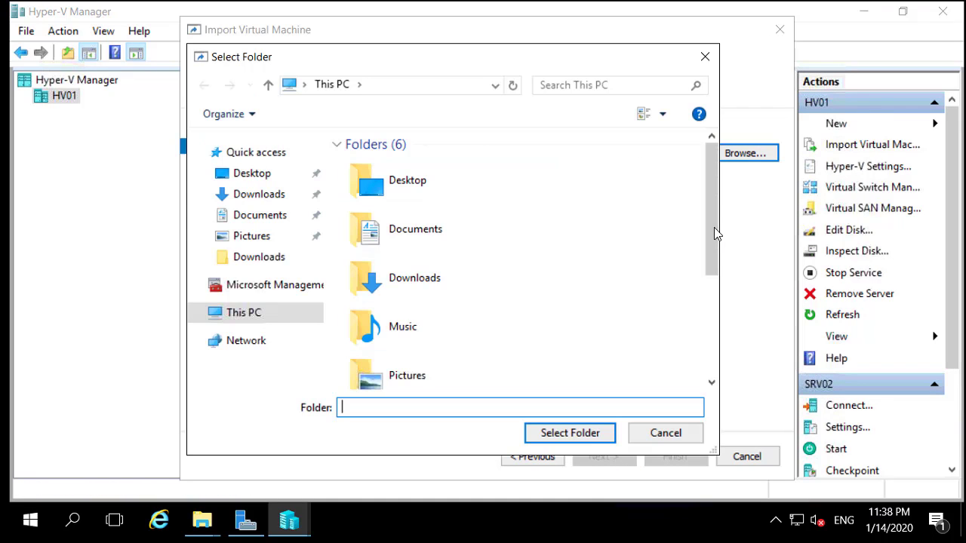
left_click_drag(714, 227, 716, 376)
left_click(432, 317)
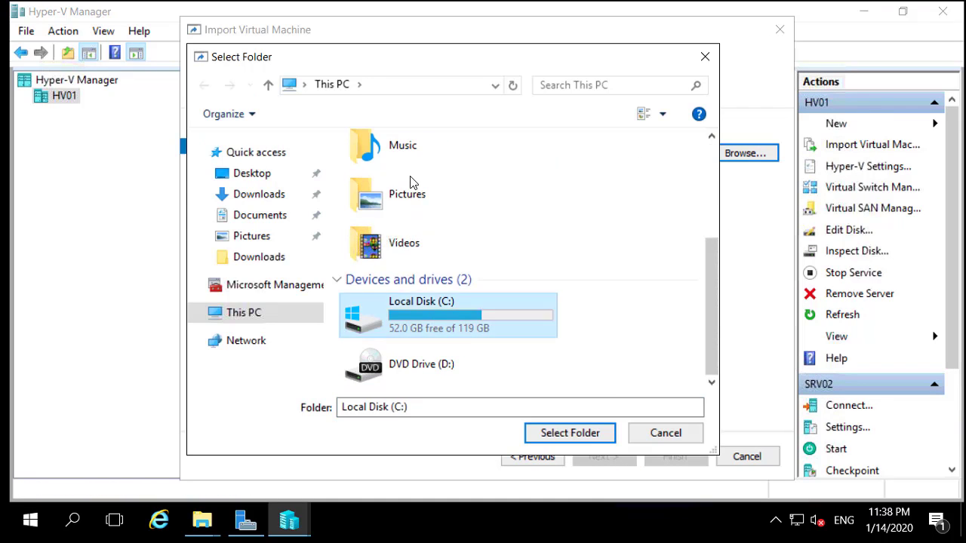
double_click(398, 186)
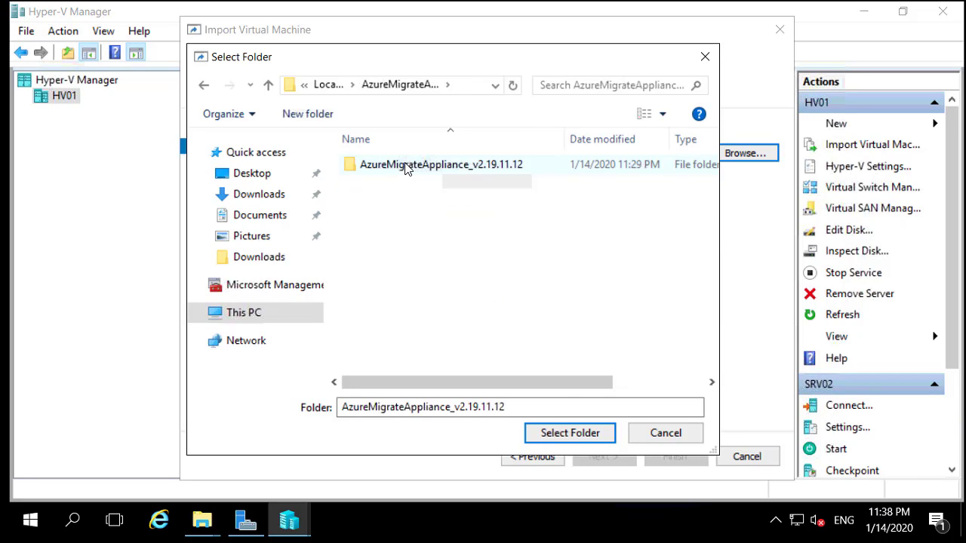
double_click(405, 168)
left_click(566, 434)
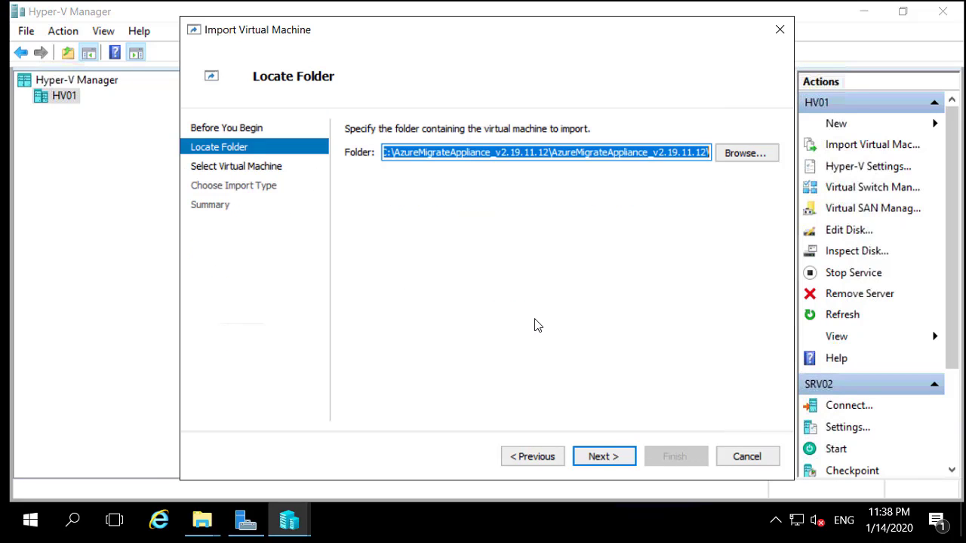
Step: Select the AzureMigrateAppliance VM and choose to copy it with a new unique ID
left_click(612, 460)
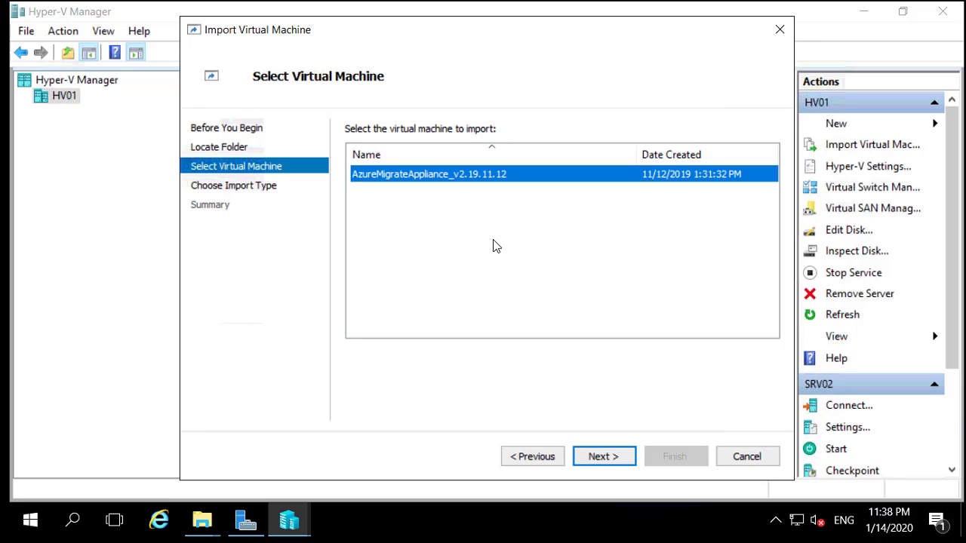
left_click(478, 233)
left_click(400, 181)
left_click(419, 197)
left_click(647, 179)
left_click(603, 457)
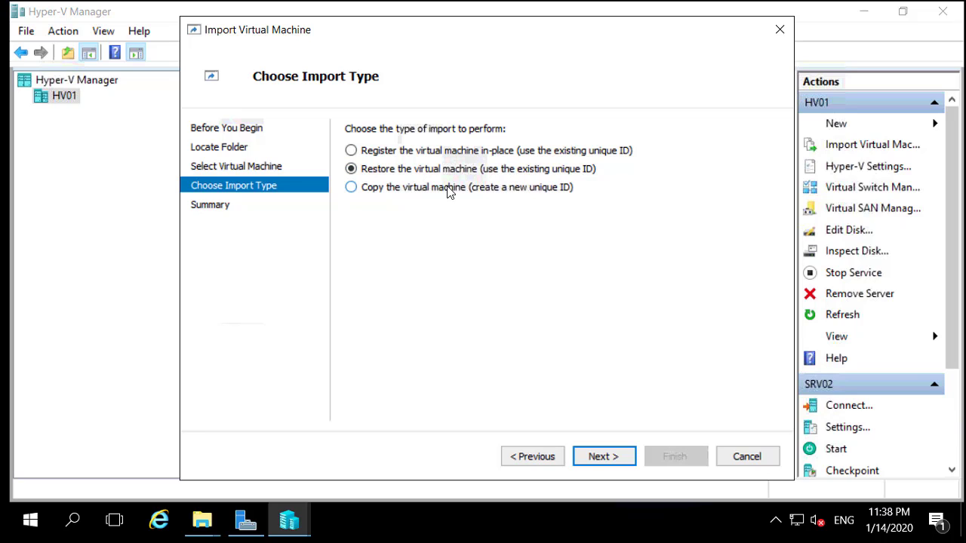
left_click(531, 189)
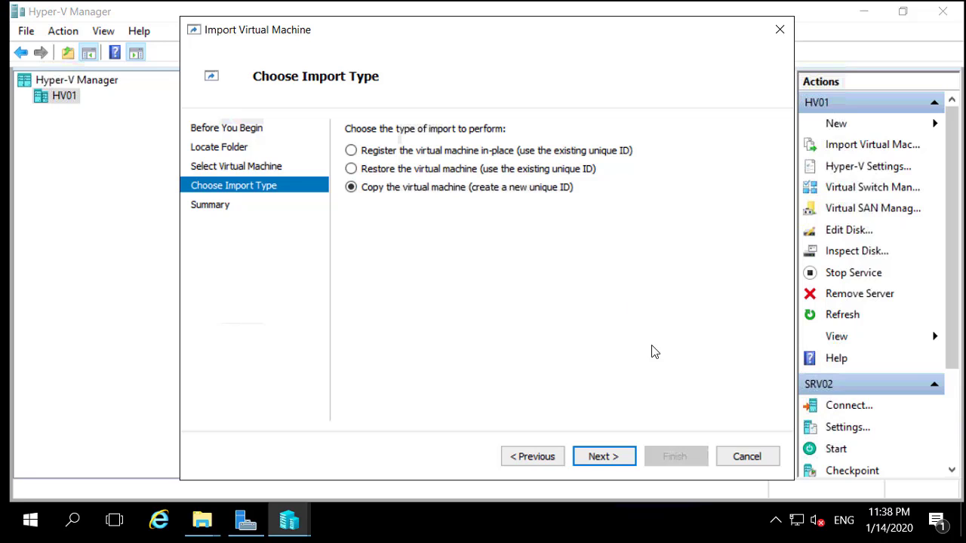
left_click(614, 458)
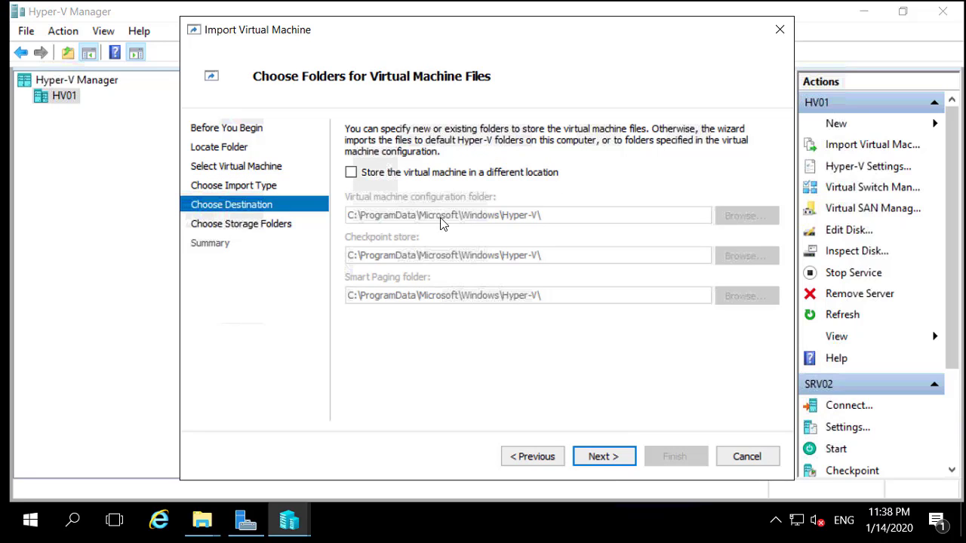
Step: Keep the default Hyper-V folders for storing the imported VM's files
left_click(507, 175)
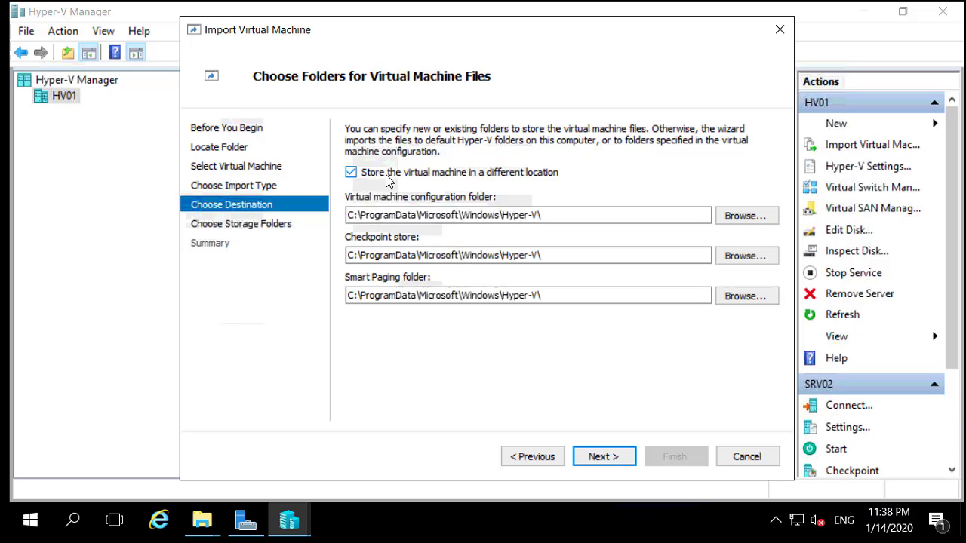
left_click(428, 178)
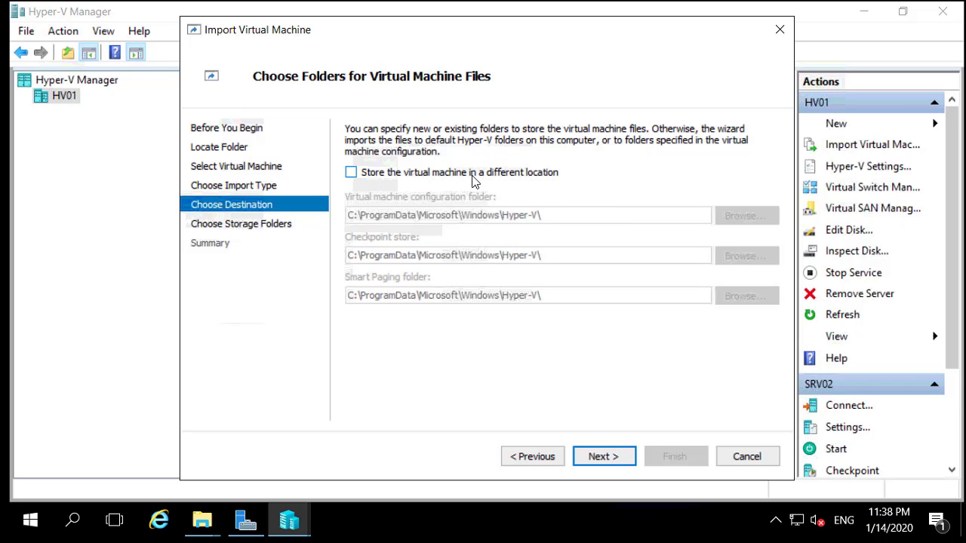
left_click(514, 175)
left_click(444, 175)
left_click(610, 466)
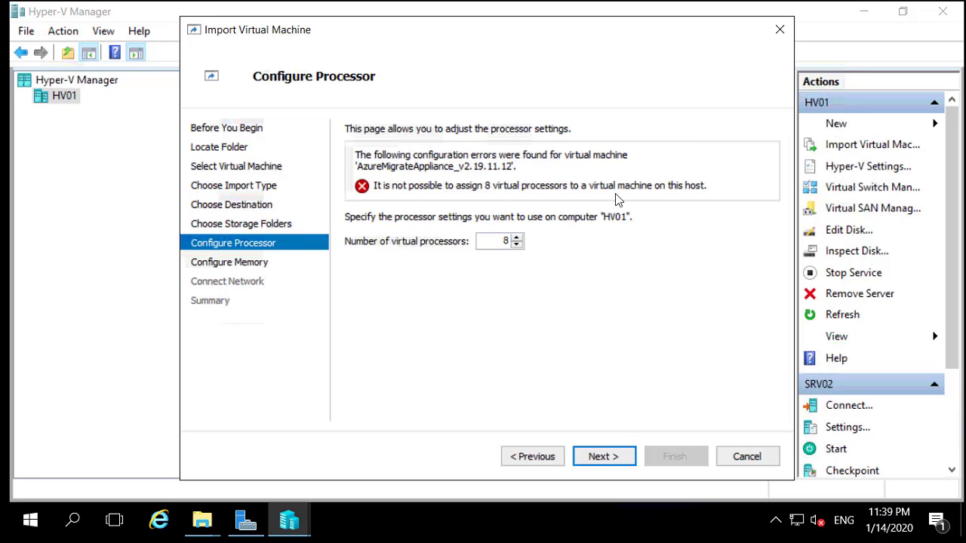
Step: Lower the number of virtual processors from 8 to 2
key("Down")
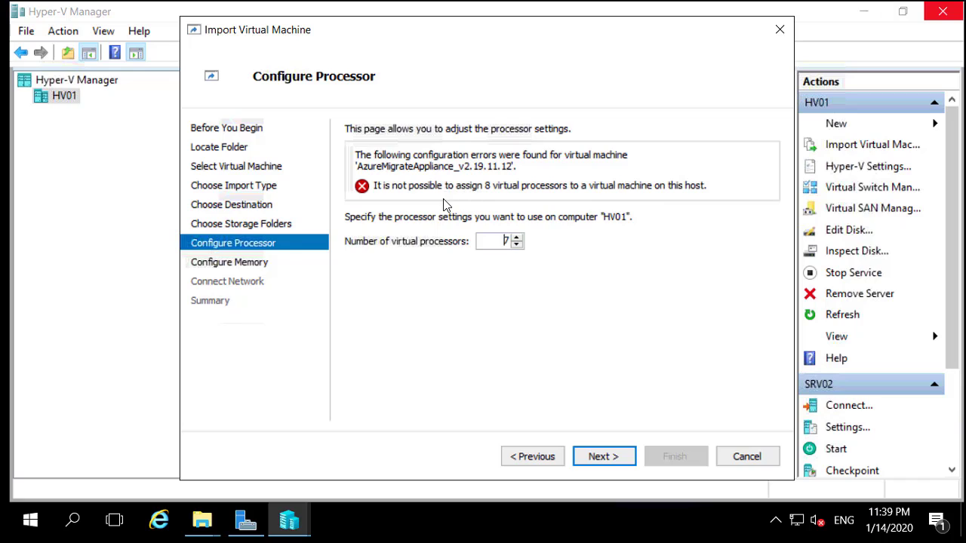
left_click(517, 244)
left_click(517, 245)
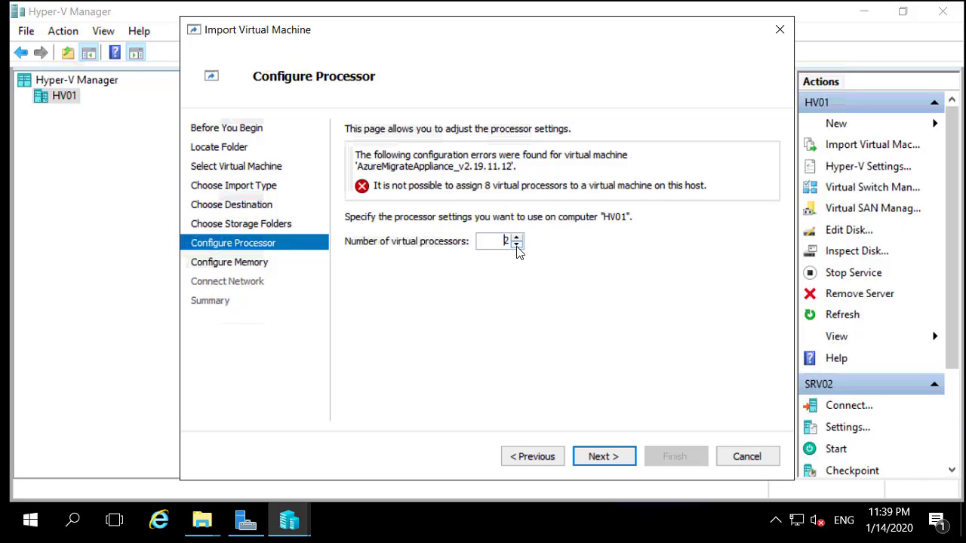
Step: Set startup RAM to 4096 MB with Dynamic Memory disabled
left_click(613, 458)
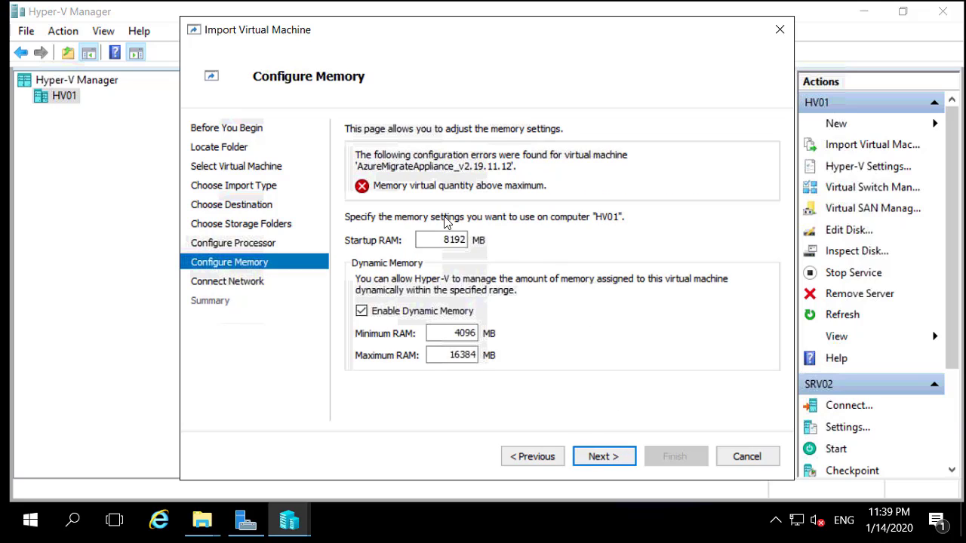
double_click(449, 239)
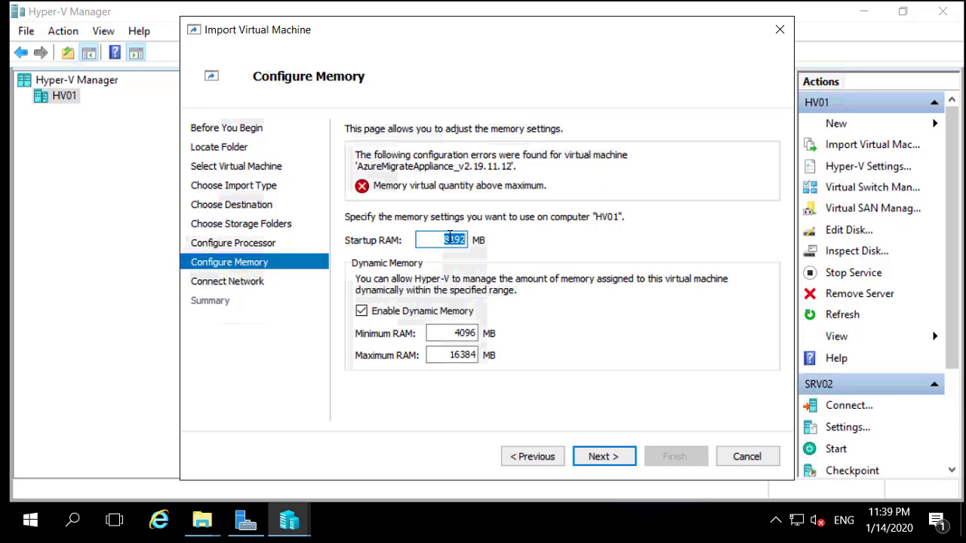
type("409")
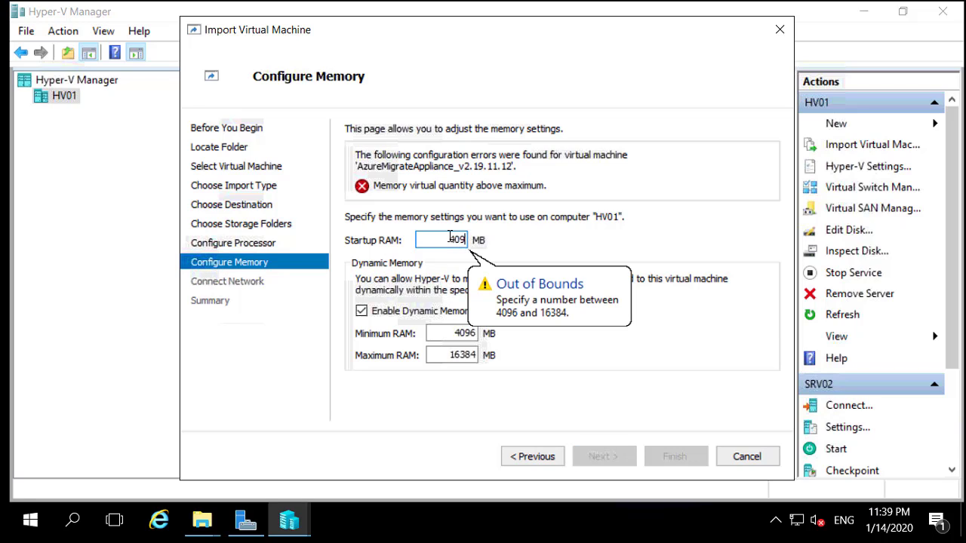
type("6")
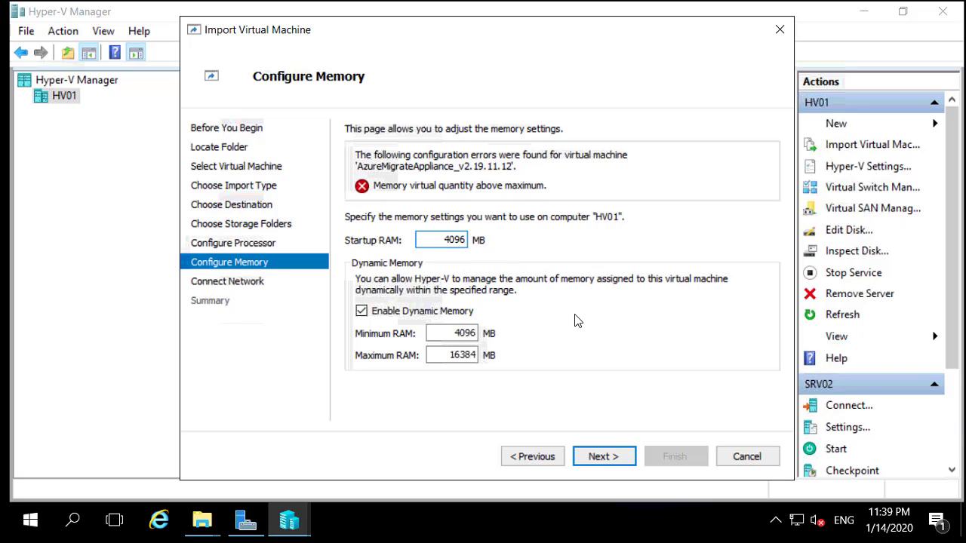
left_click(400, 315)
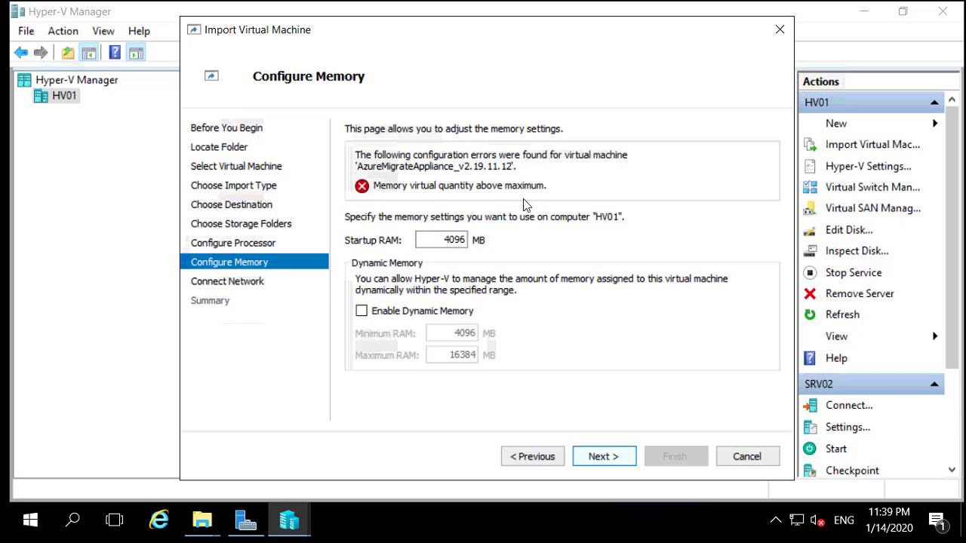
Step: Connect the appliance to the sw switch and reach the import summary
left_click(487, 242)
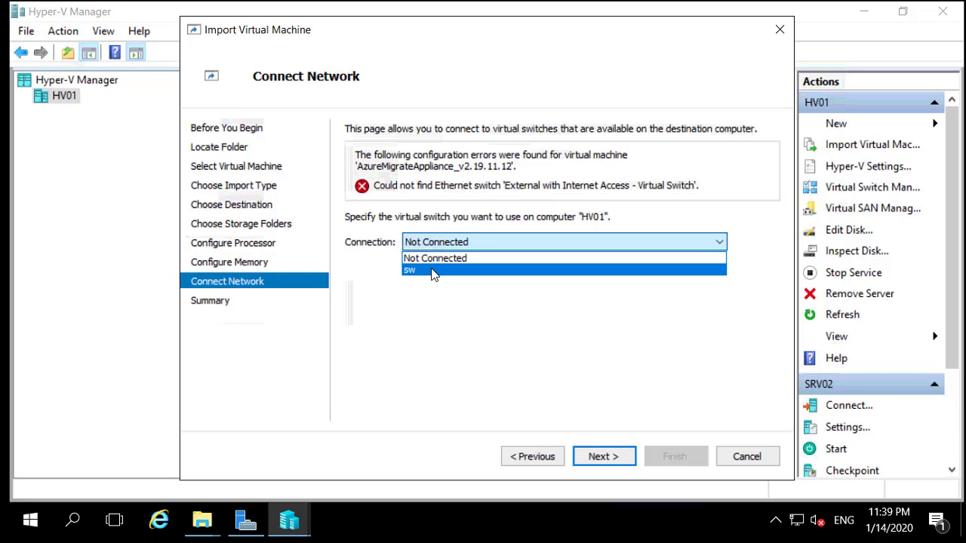
left_click(434, 270)
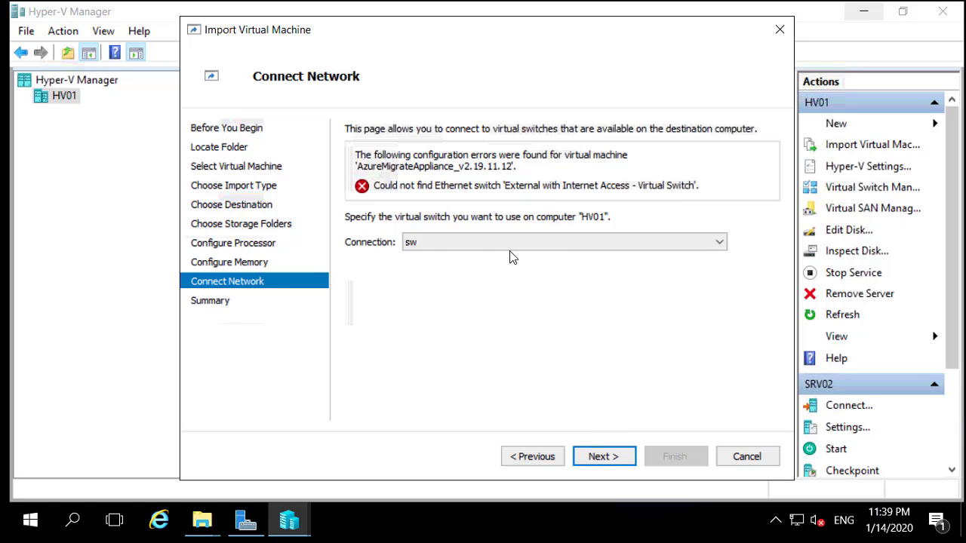
left_click(603, 457)
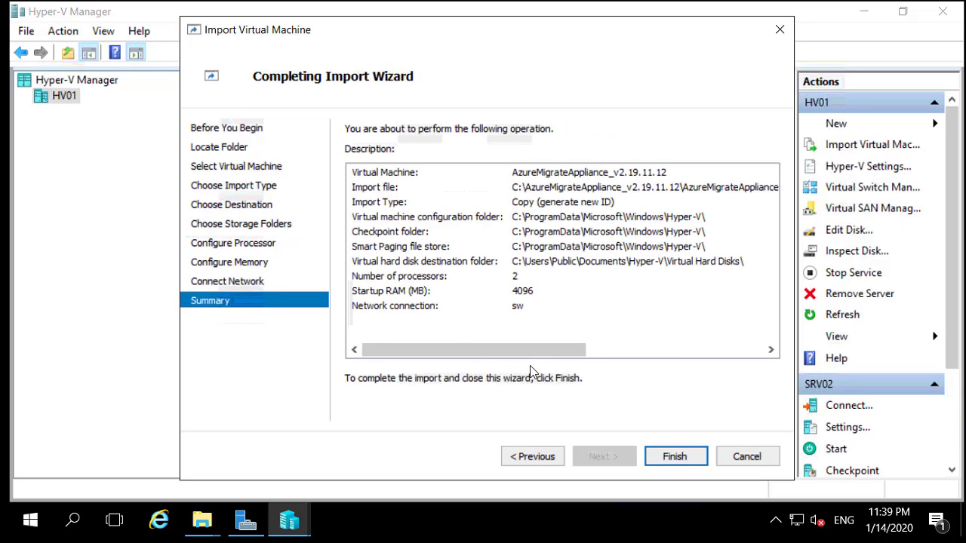
Step: Finish the import wizard so the AzureMigrateAppliance VM is copied in
left_click_drag(457, 350, 685, 468)
left_click(683, 465)
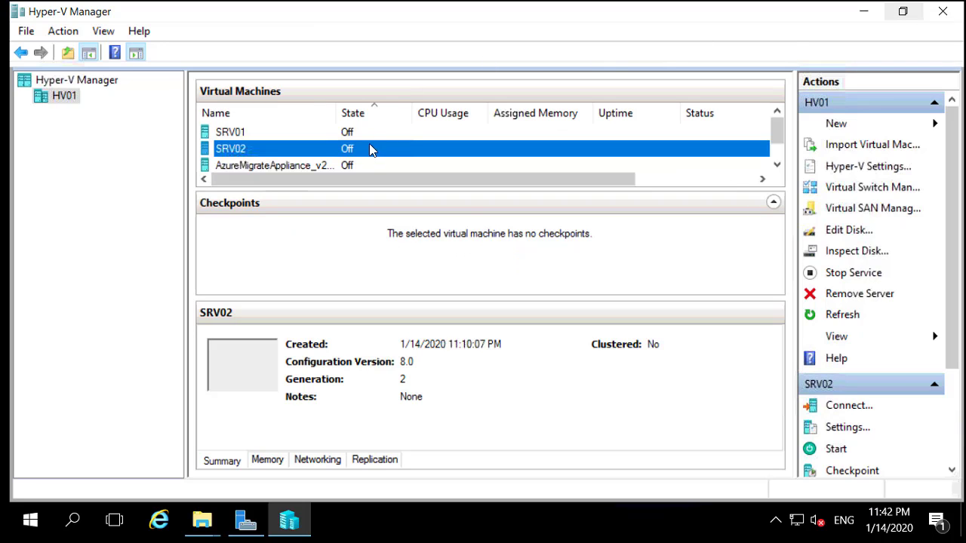
Step: Power on the AzureMigrateAppliance VM and open its Virtual Machine Connection console
left_click(316, 166)
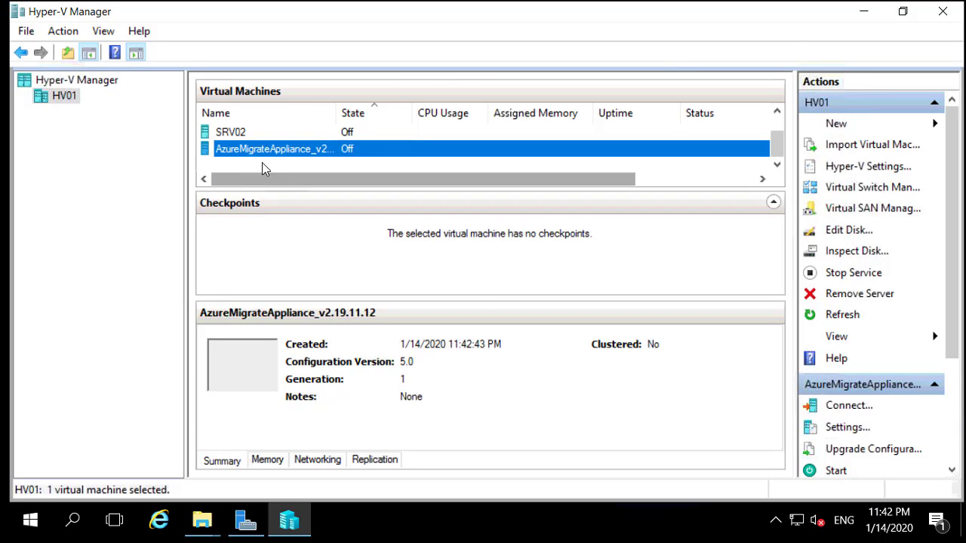
right_click(255, 149)
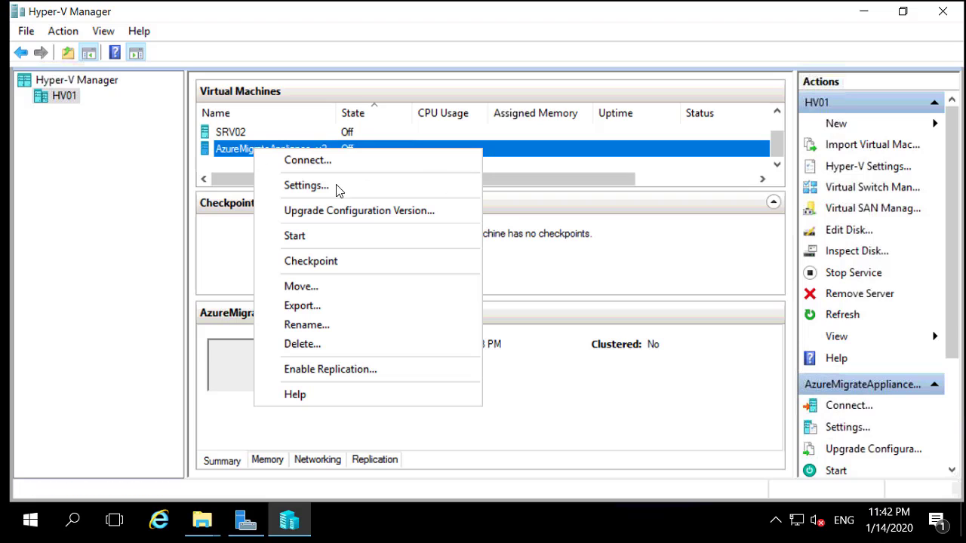
left_click(317, 235)
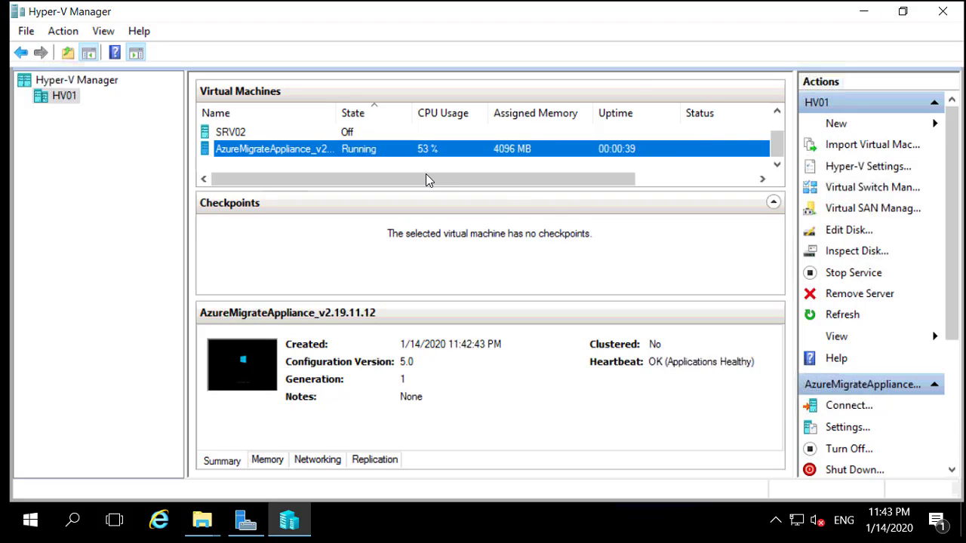
scroll(427, 181, "right", 3)
scroll(363, 183, "left", 3)
right_click(263, 151)
left_click(338, 164)
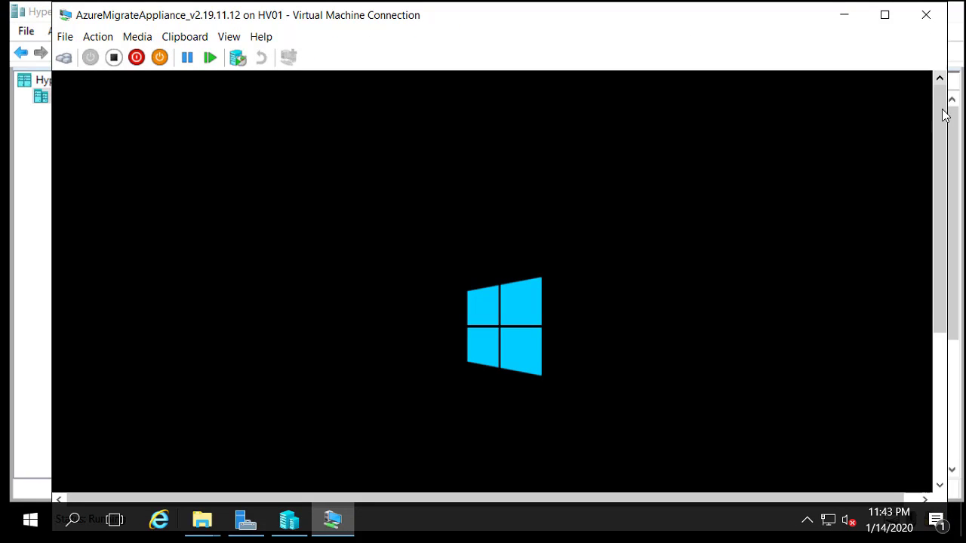
Step: Enlarge the appliance's Virtual Machine Connection window and move it toward the top of the screen
scroll(936, 175, "down", 2)
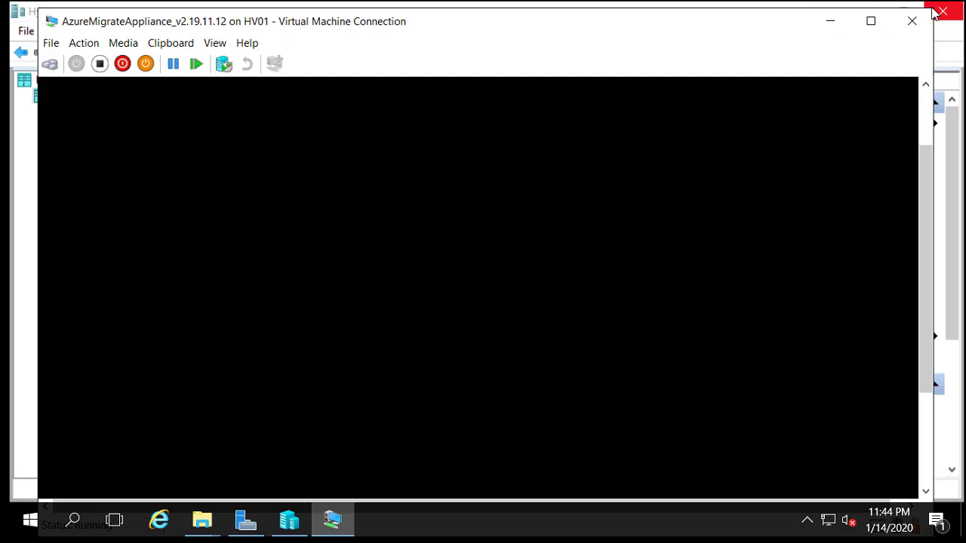
left_click_drag(934, 9, 913, 31)
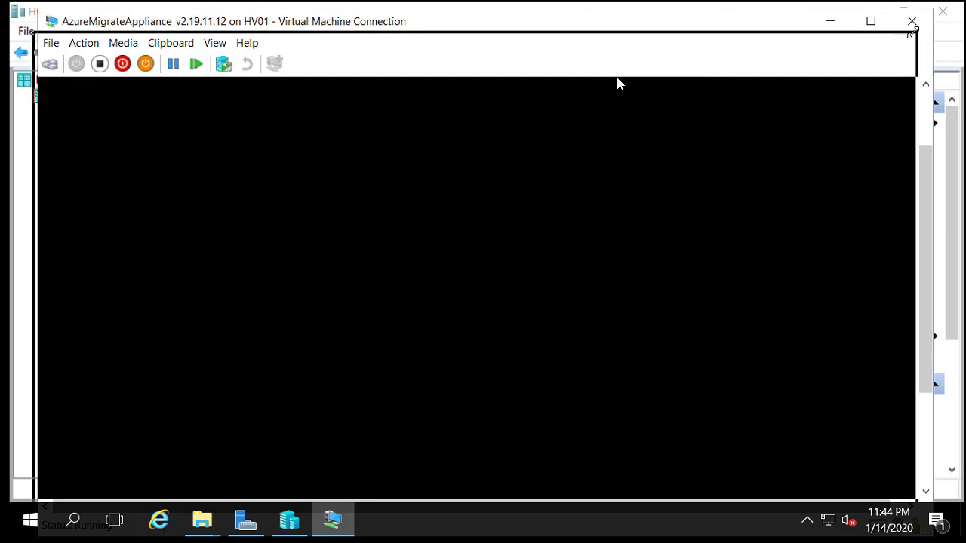
left_click_drag(616, 70, 649, 20)
Step: Scroll through and accept the appliance's Windows Server 2016 license terms
left_click_drag(913, 167, 917, 320)
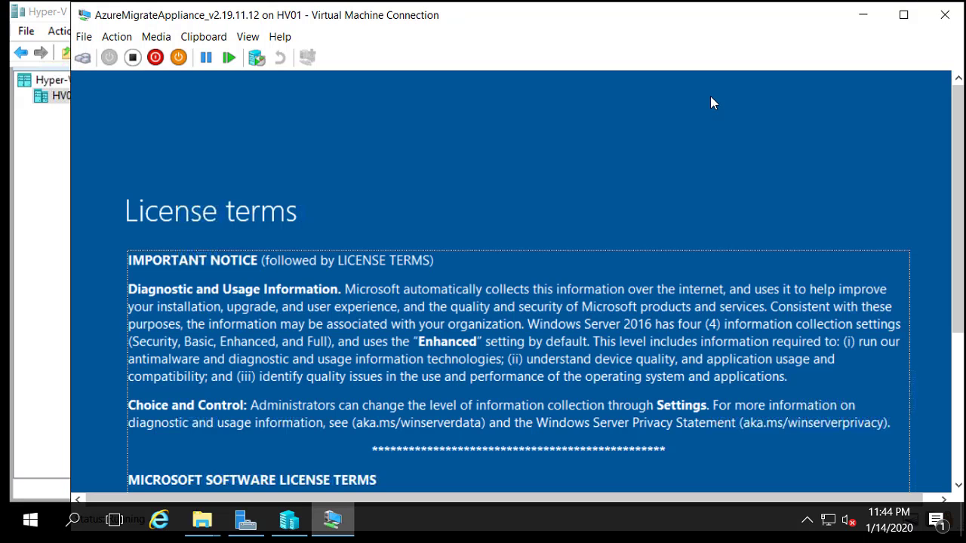
left_click_drag(960, 213, 959, 357)
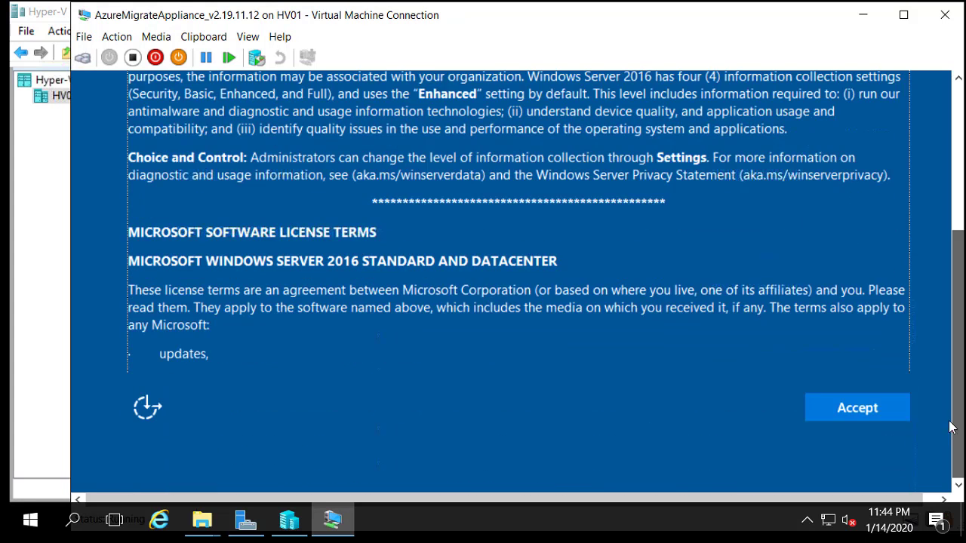
left_click(837, 411)
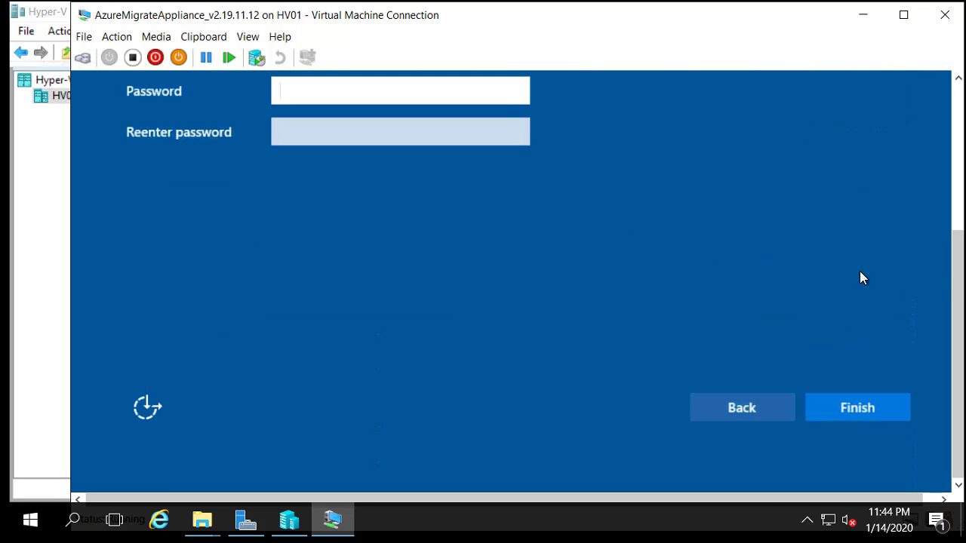
left_click_drag(960, 187, 957, 435)
scroll(945, 196, "up", 3)
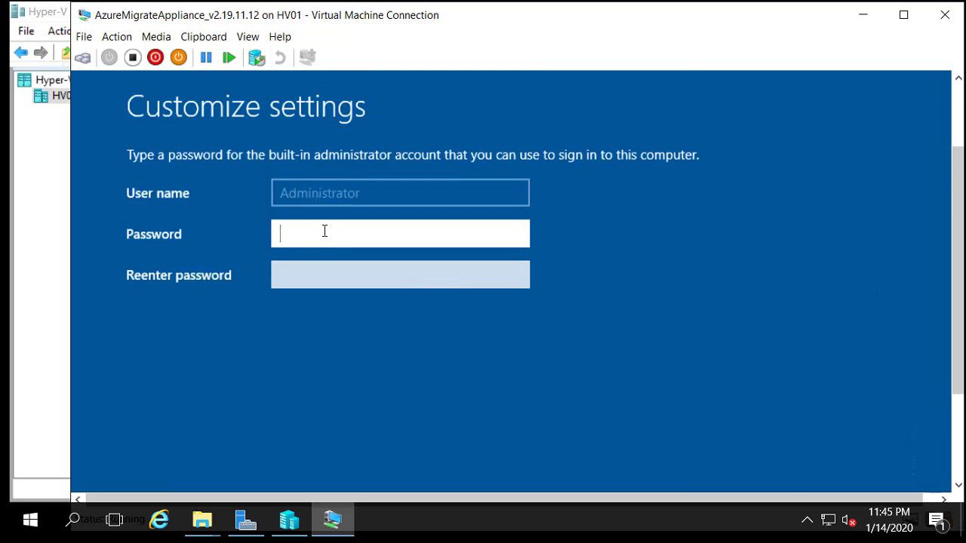
Step: Set a complex built-in Administrator password, entering it in both password fields
type("P")
left_click(324, 272)
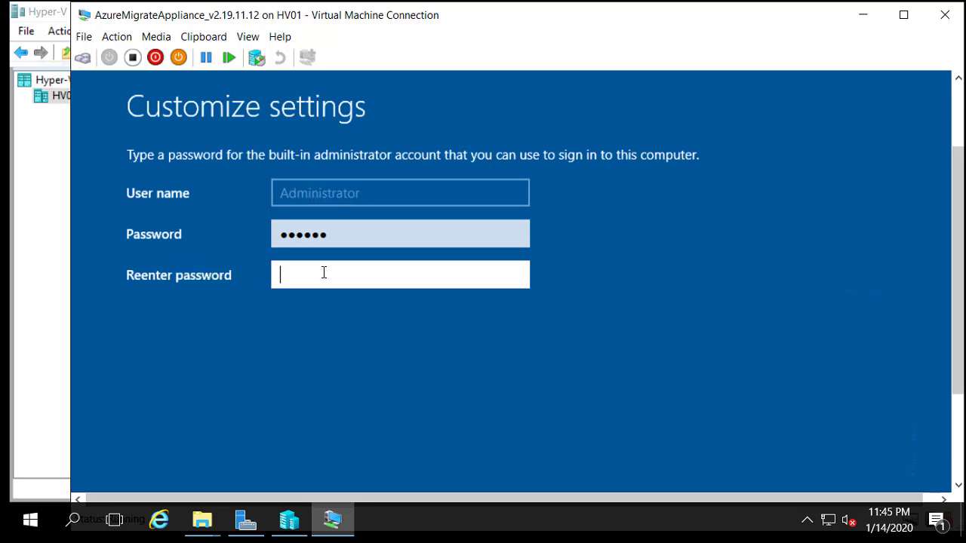
type("P")
key("Return")
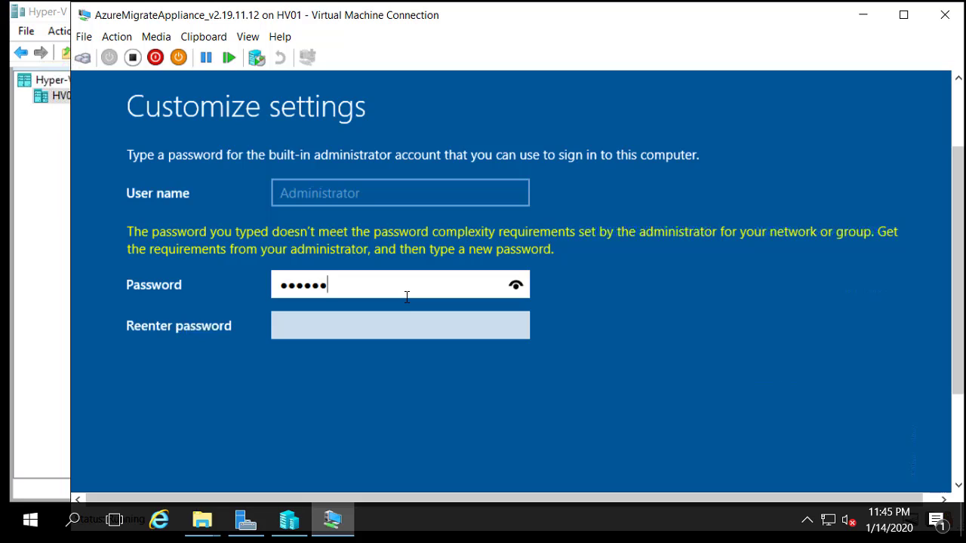
type("rd")
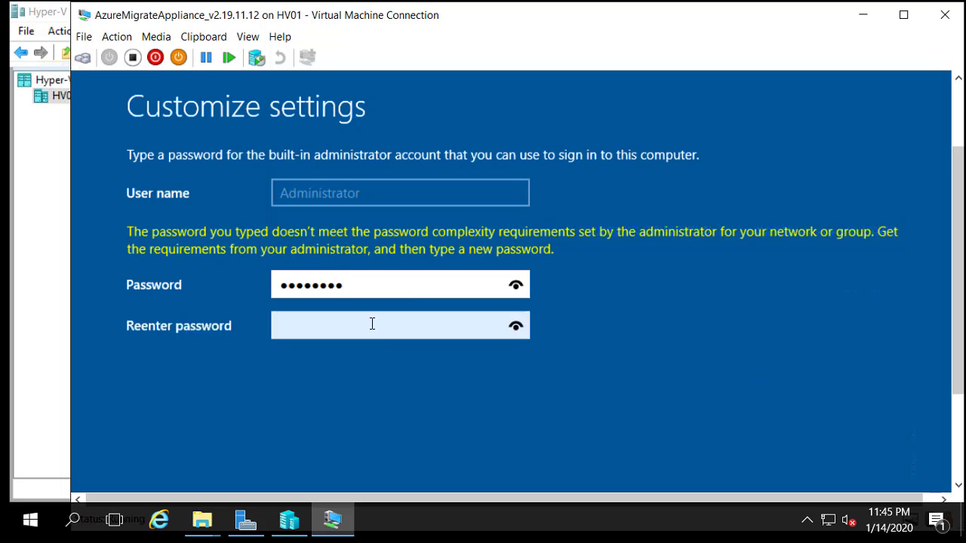
left_click(372, 324)
type("Pa")
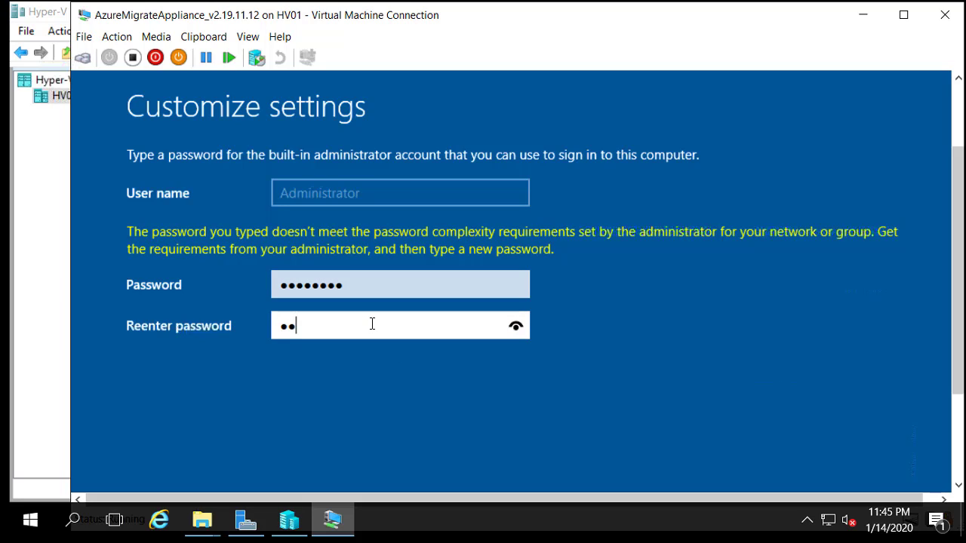
type("sswo")
key("Return")
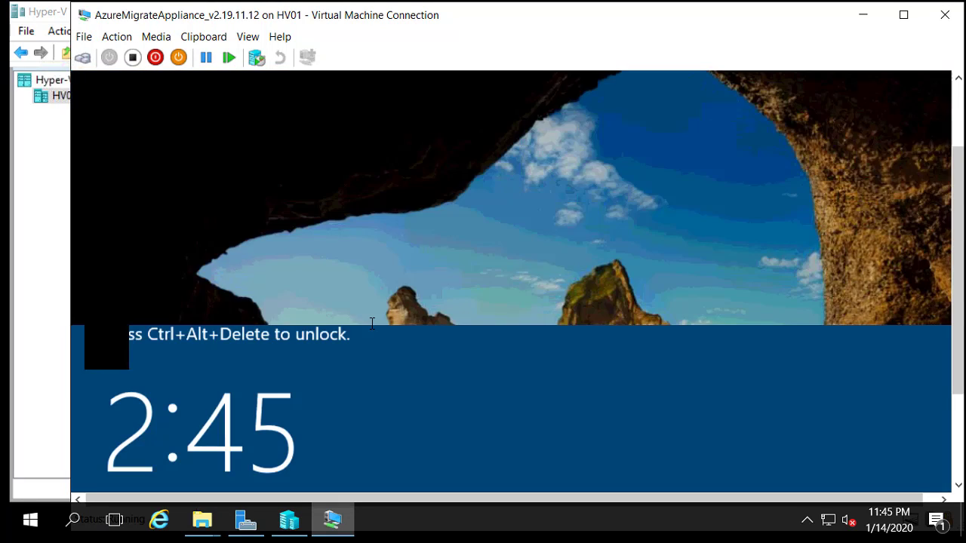
Step: Send the unlock key sequence to the VM and sign in as Administrator with its password
left_click(118, 39)
left_click(118, 39)
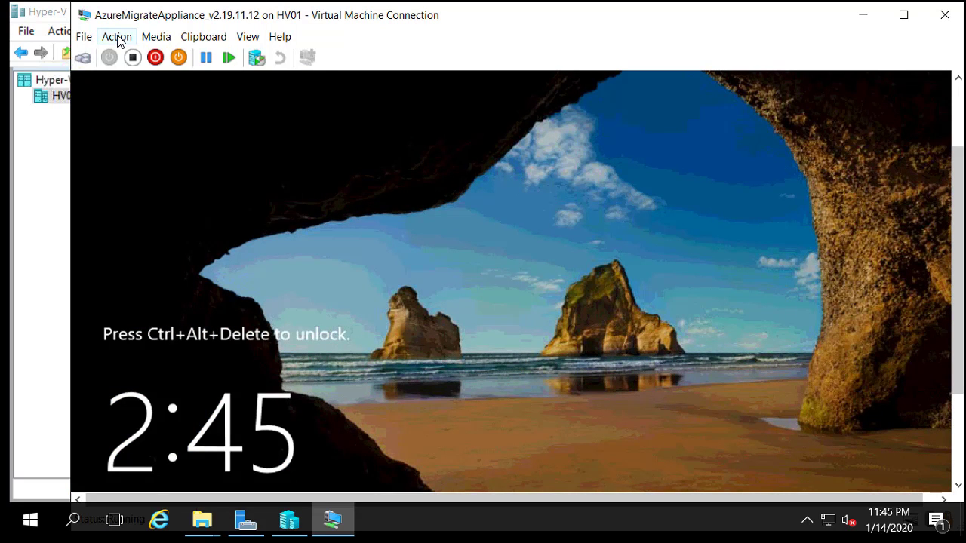
left_click(119, 39)
left_click(136, 56)
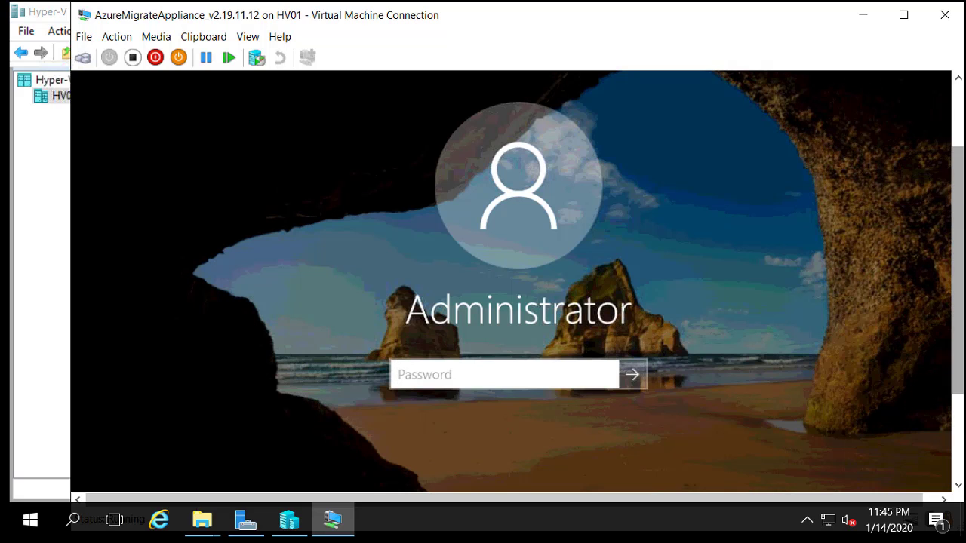
scroll(958, 198, "down", 2)
scroll(958, 207, "up", 1)
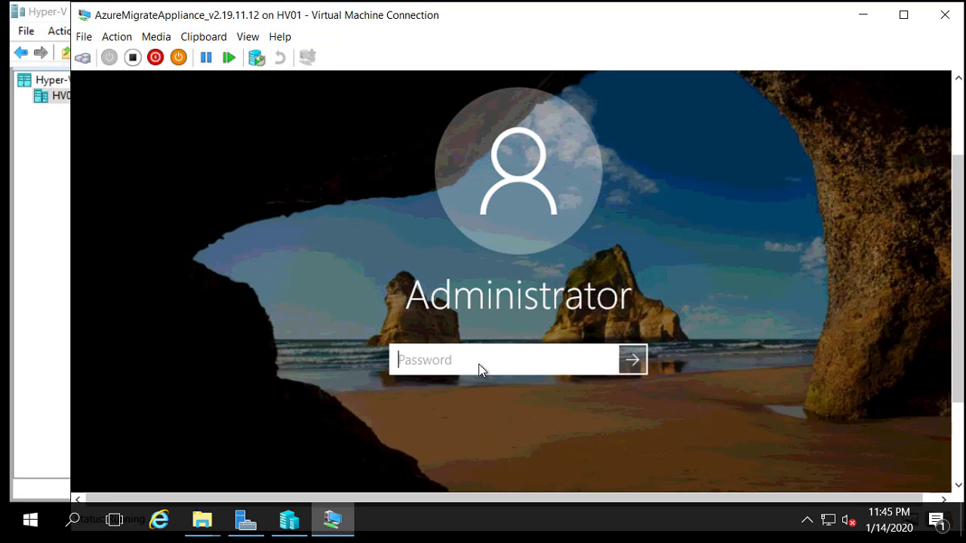
type("••••••••")
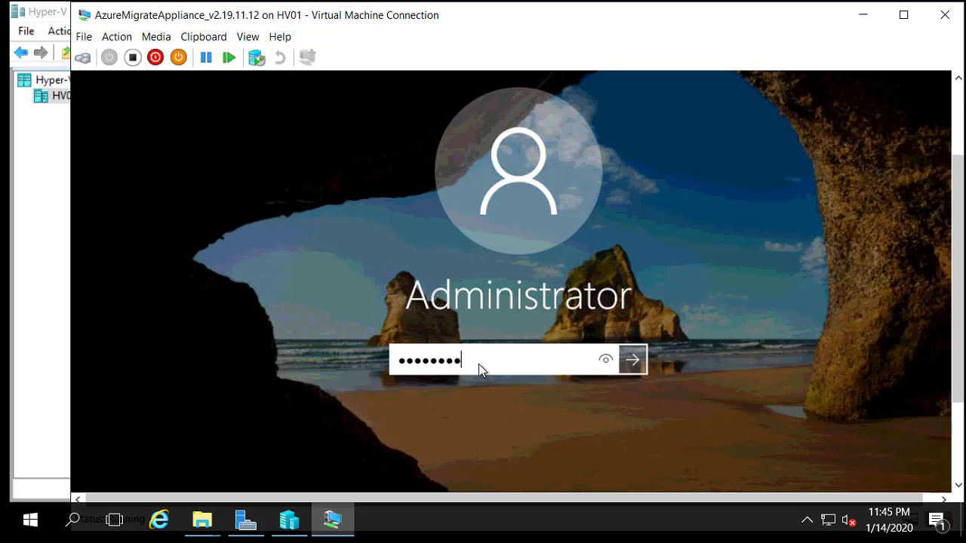
key("Return")
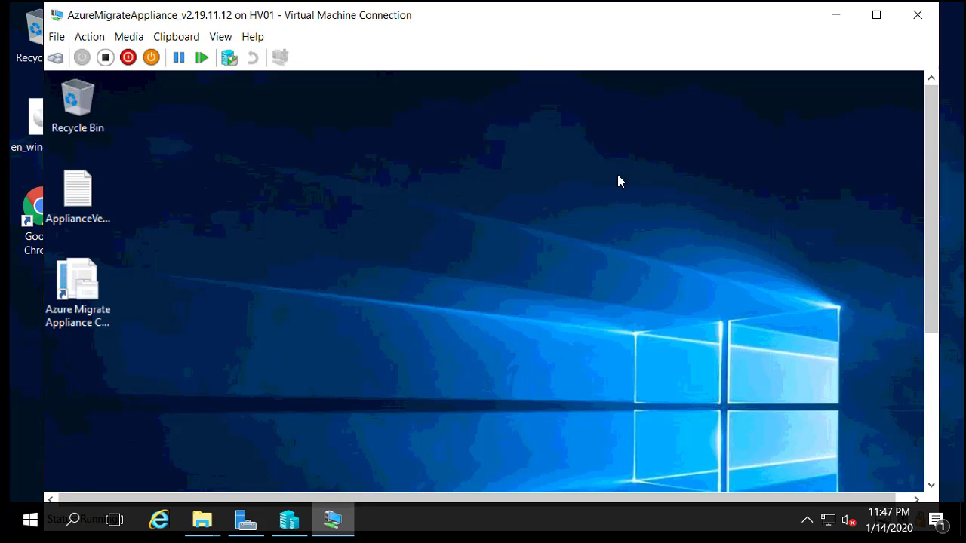
Step: Launch Azure Migrate Appliance Configuration Manager from its desktop shortcut, then switch back to Discover machines
left_click(71, 277)
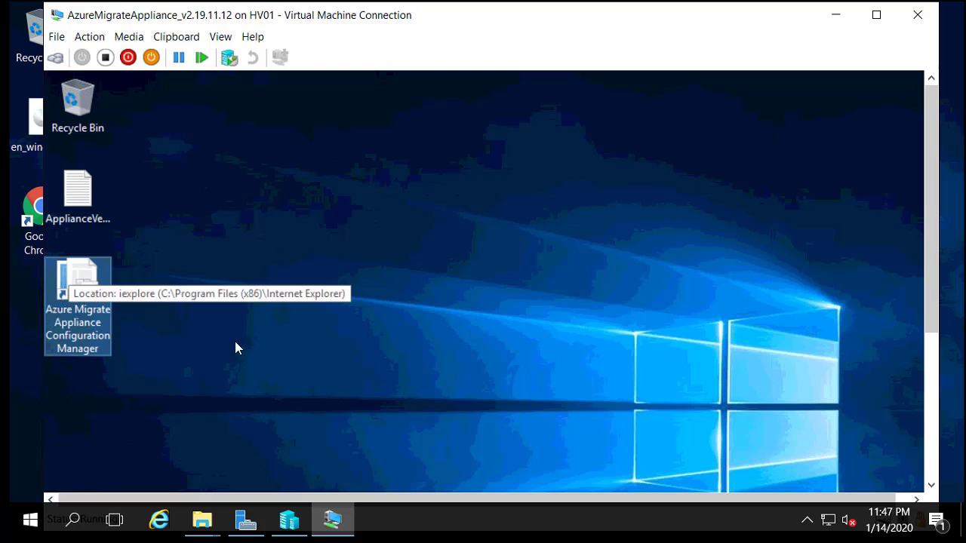
double_click(86, 296)
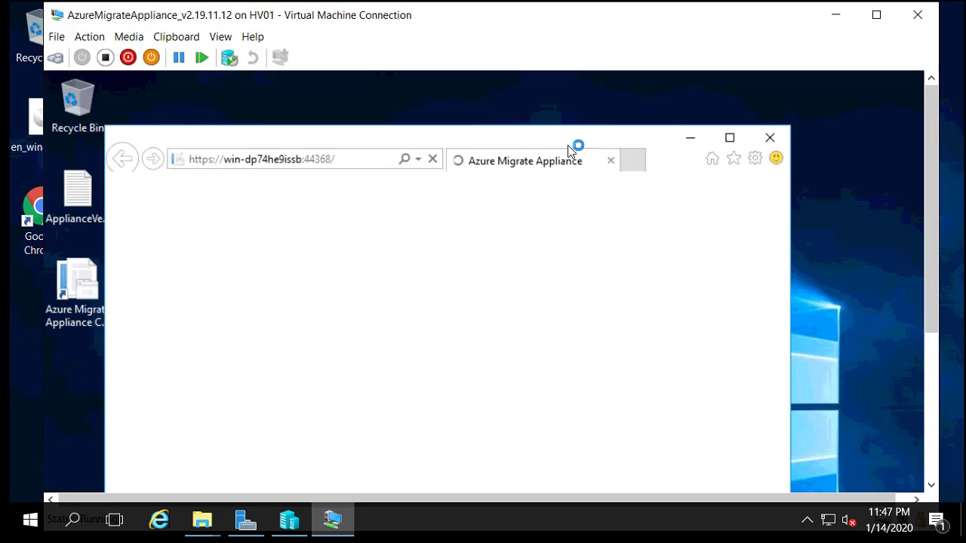
left_click_drag(545, 144, 596, 96)
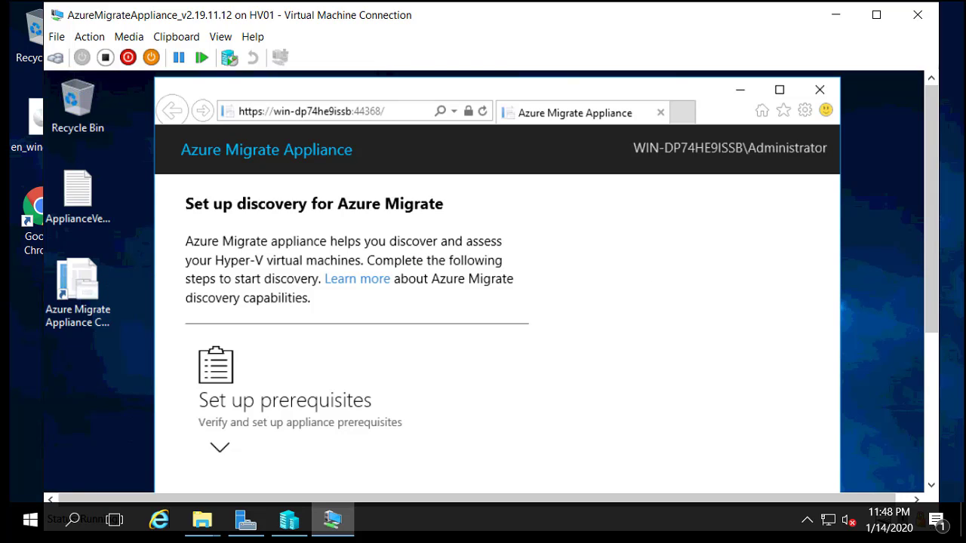
left_click(256, 511)
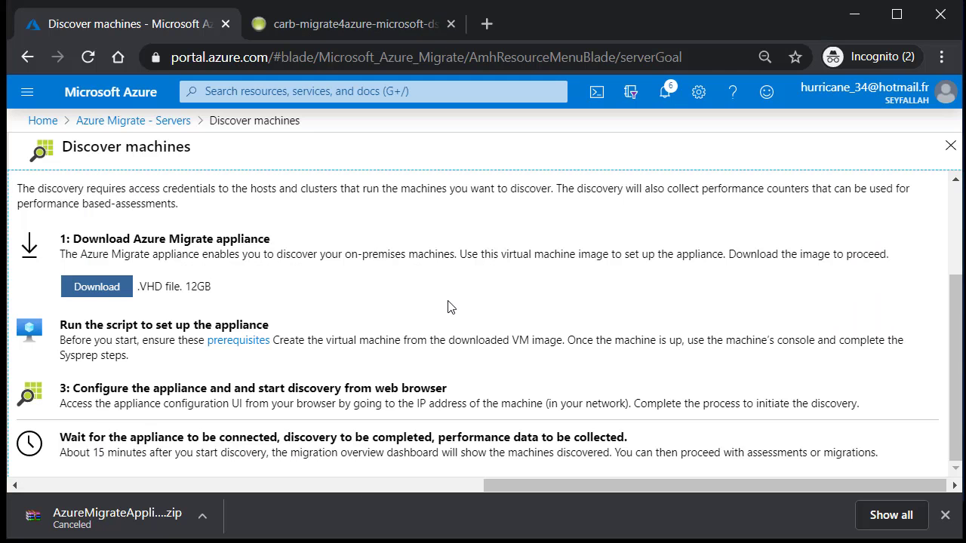
Step: Review the setup-script step and open the appliance prerequisites documentation link
left_click_drag(86, 325, 269, 326)
left_click(312, 345)
left_click_drag(101, 341, 142, 341)
left_click(181, 368)
left_click(254, 344)
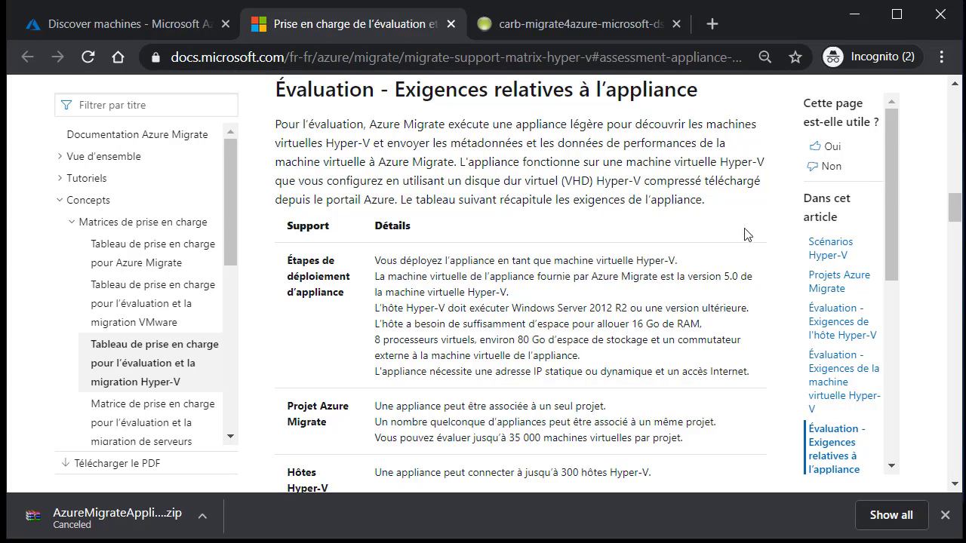
left_click_drag(892, 191, 896, 199)
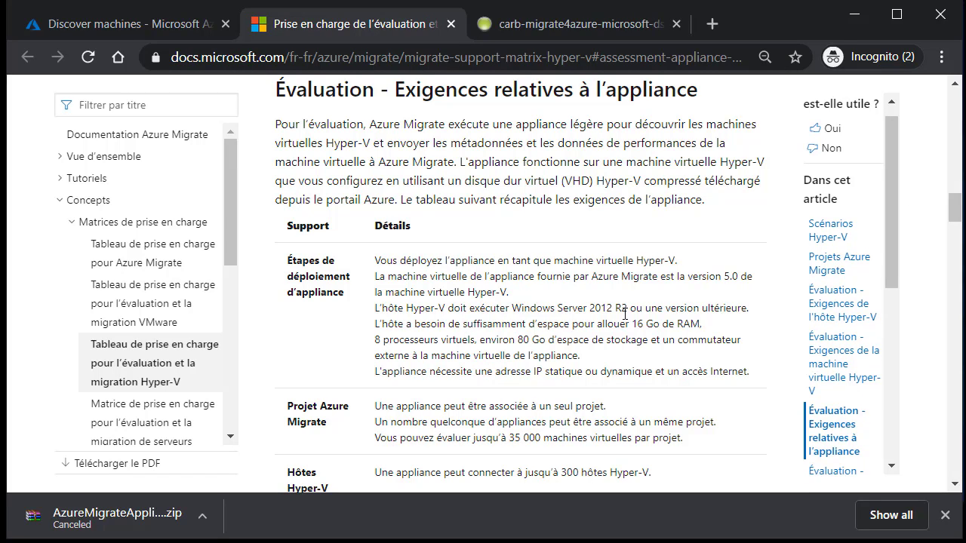
Step: Review the Hyper-V host requirements, including 16 GB RAM and storage
left_click_drag(437, 320, 589, 345)
left_click(450, 314)
left_click_drag(677, 324, 461, 324)
left_click_drag(895, 171, 901, 185)
left_click_drag(954, 208, 952, 222)
left_click_drag(684, 224, 563, 238)
left_click(564, 238)
left_click_drag(959, 220, 958, 232)
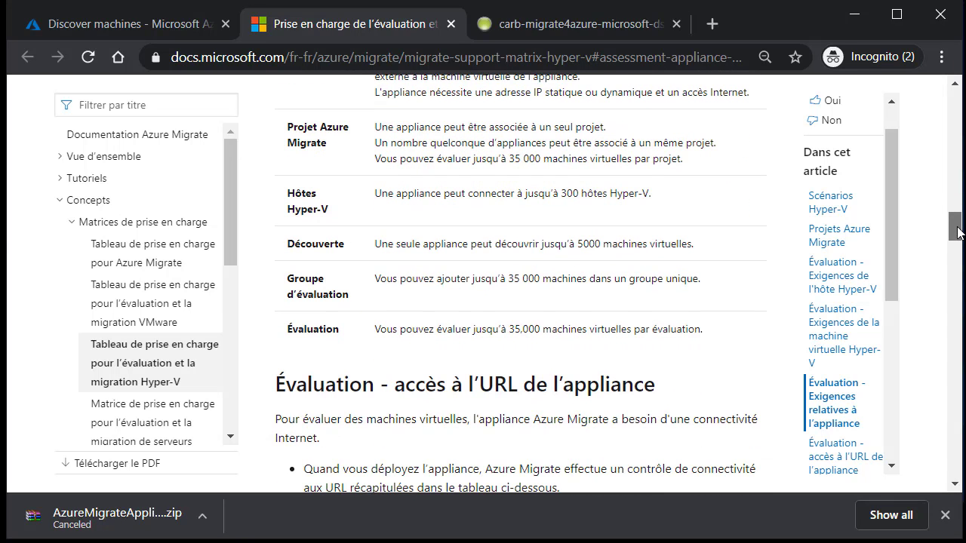
Step: Review the 35,000 machines per project limit and the Hyper-V hosts limit
left_click_drag(463, 145, 578, 160)
left_click(546, 175)
left_click_drag(468, 156, 594, 160)
left_click(554, 183)
left_click_drag(416, 196, 664, 208)
left_click(613, 205)
left_click(641, 222)
Step: Review the 5,000 VM discovery limit and the 35,000 machines per group limit
left_click_drag(397, 244, 584, 246)
left_click(487, 263)
left_click_drag(434, 240, 584, 249)
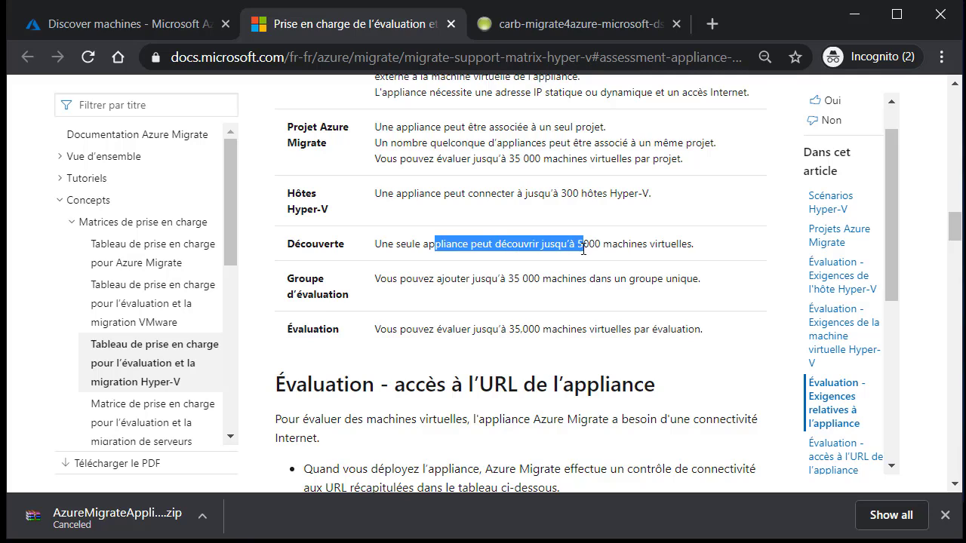
left_click(692, 250)
left_click_drag(691, 244, 548, 244)
left_click(462, 275)
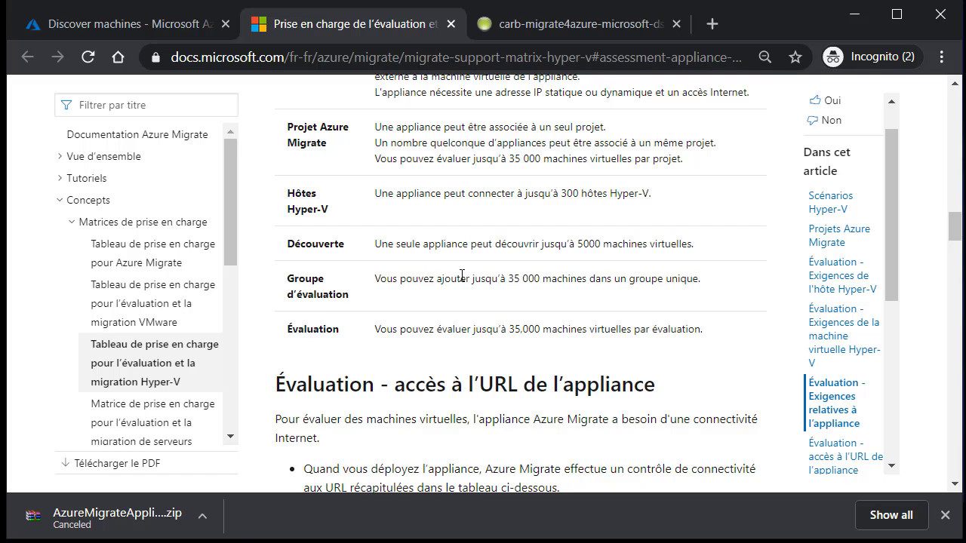
left_click_drag(420, 277, 616, 280)
left_click(518, 283)
left_click_drag(437, 279, 515, 279)
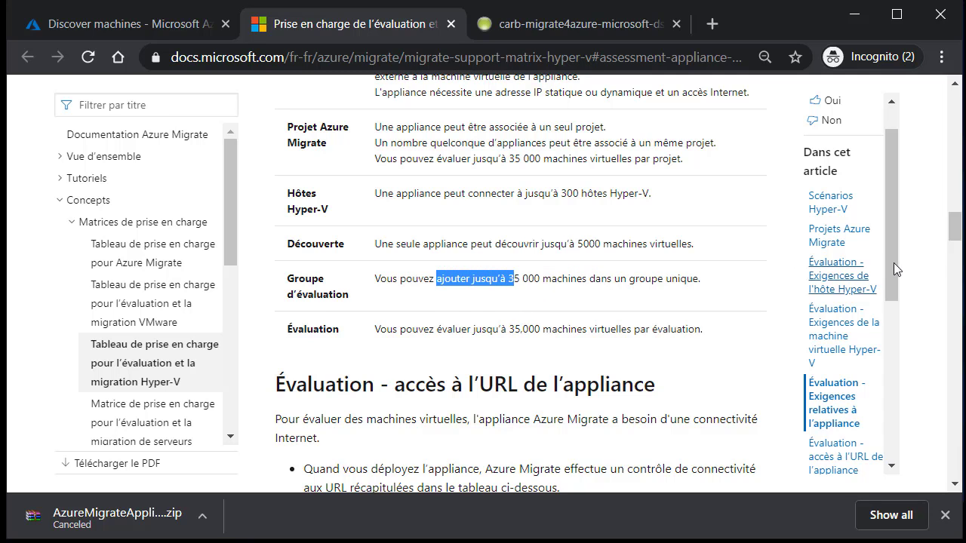
left_click_drag(957, 232, 956, 259)
Step: Review the required Azure portal sign-in and management URLs, then minimize the docs browser
left_click_drag(304, 175, 445, 308)
left_click(708, 257)
left_click_drag(953, 258, 955, 264)
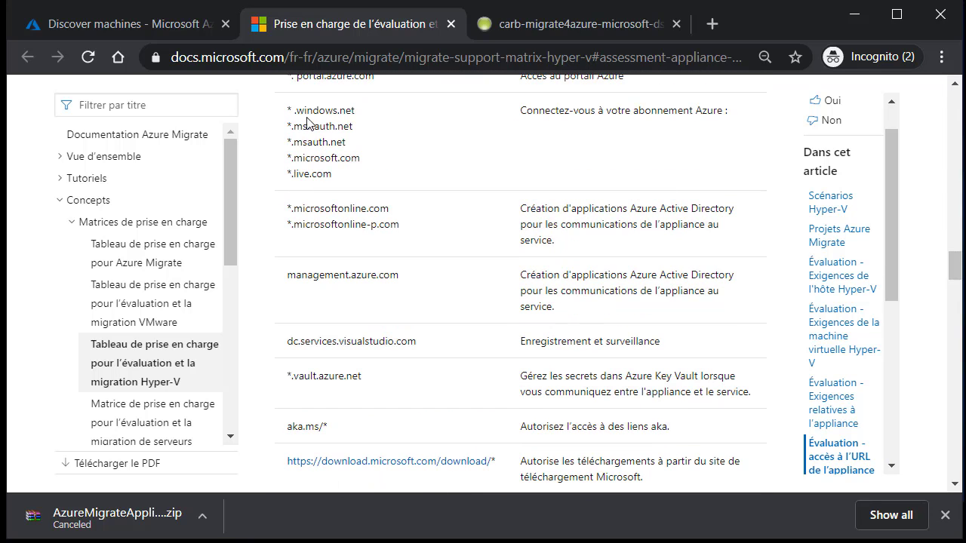
left_click_drag(288, 108, 431, 289)
left_click(283, 154)
left_click(320, 58)
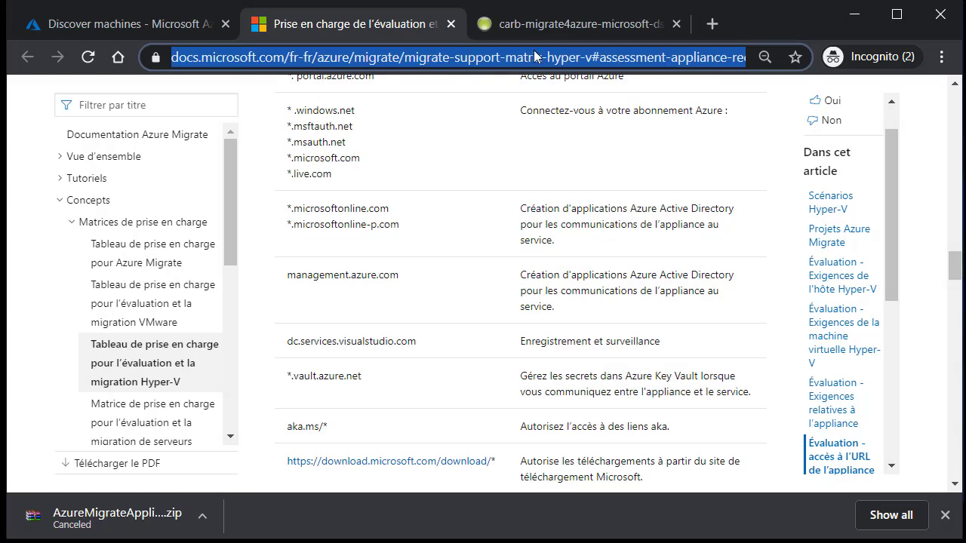
left_click_drag(954, 263, 944, 480)
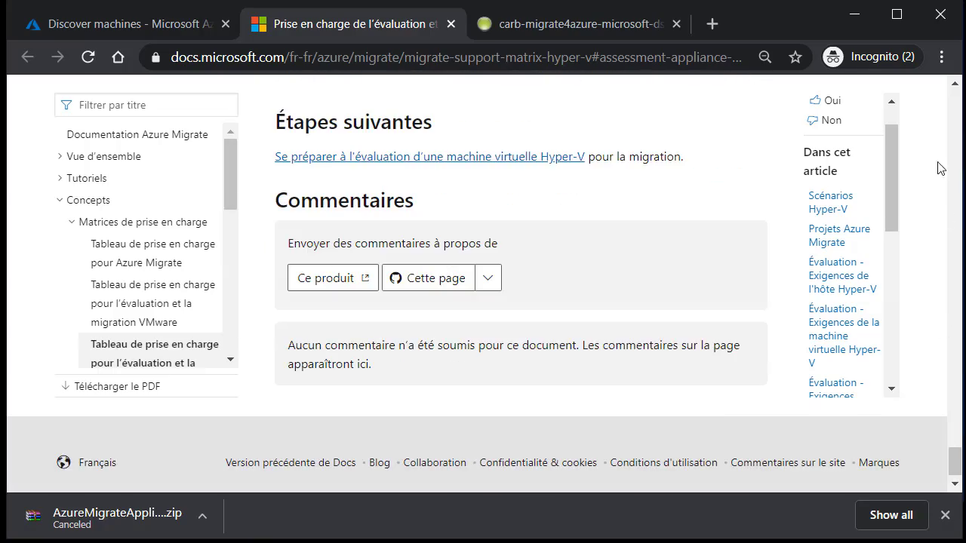
left_click(867, 17)
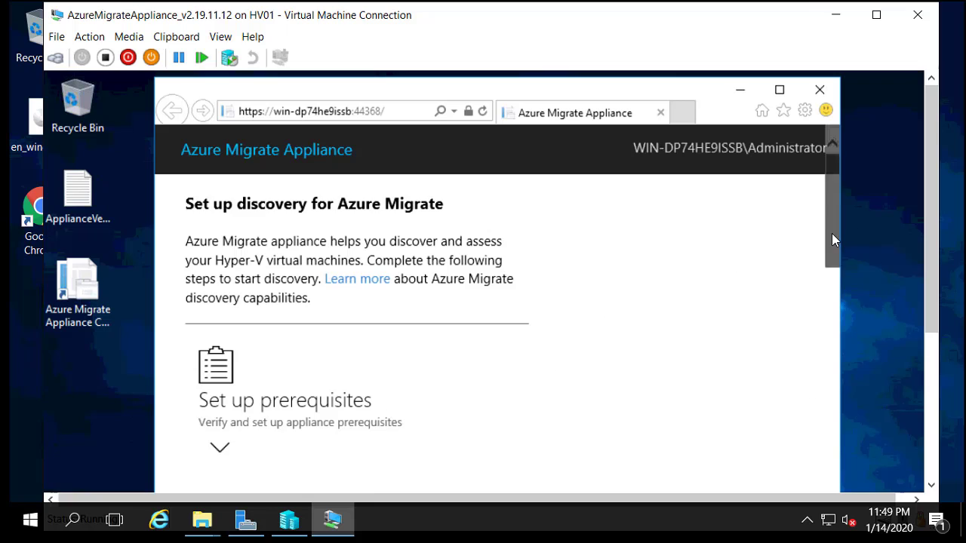
Step: Expand Set up prerequisites and tick the appliance's Accept license terms checkbox
scroll(832, 234, "down", 2)
left_click(244, 285)
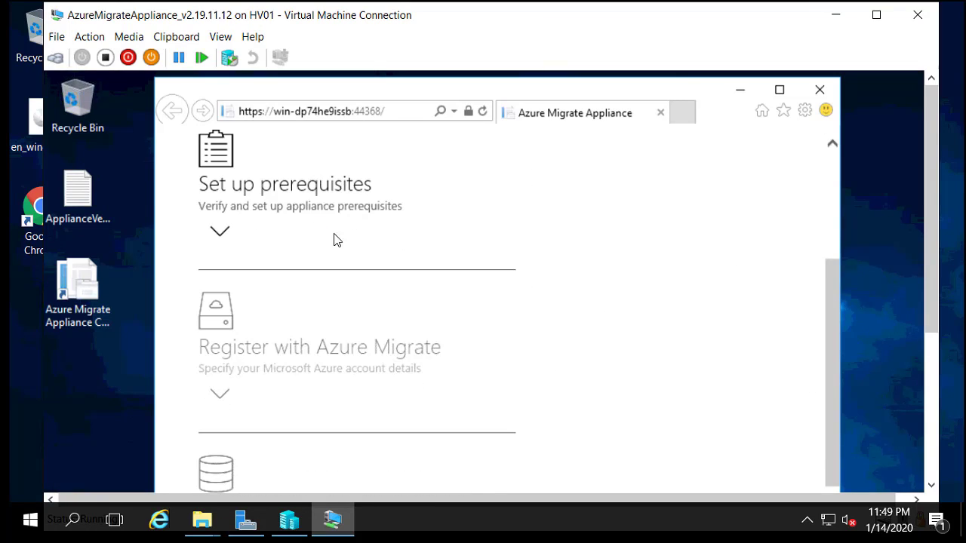
left_click(218, 235)
left_click_drag(829, 243, 837, 260)
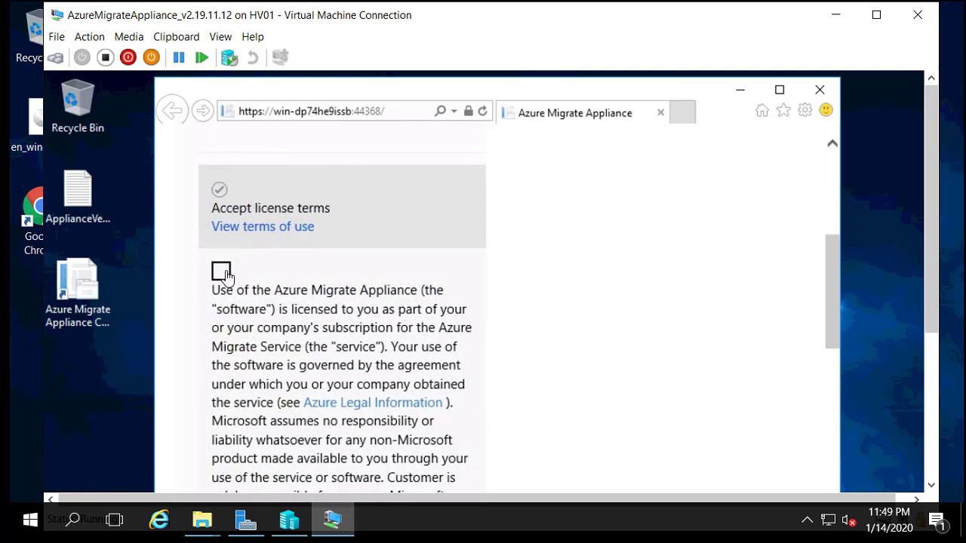
left_click(252, 294)
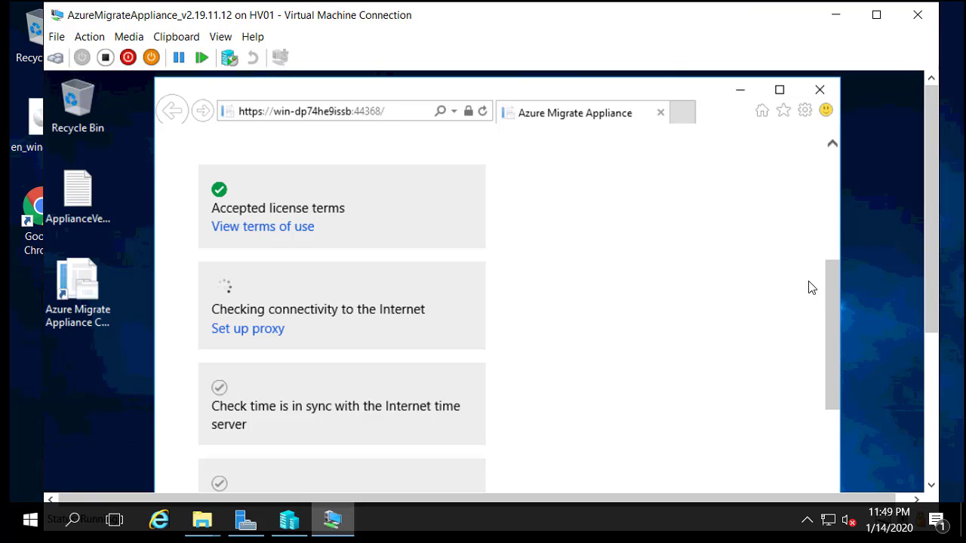
Step: Follow the connectivity, time sync and update check results as they complete
left_click_drag(834, 281, 834, 368)
scroll(831, 362, "down", 3)
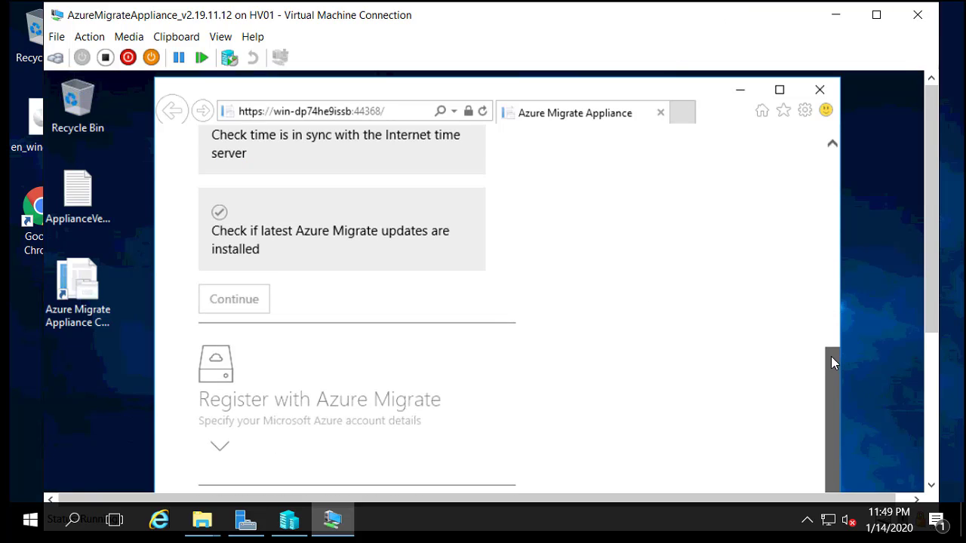
left_click_drag(831, 341, 409, 148)
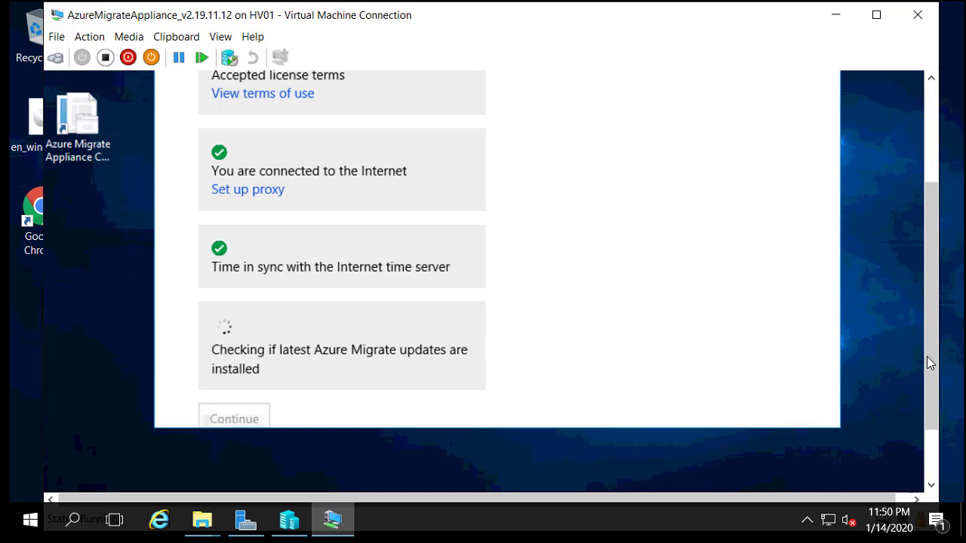
left_click_drag(934, 358, 933, 453)
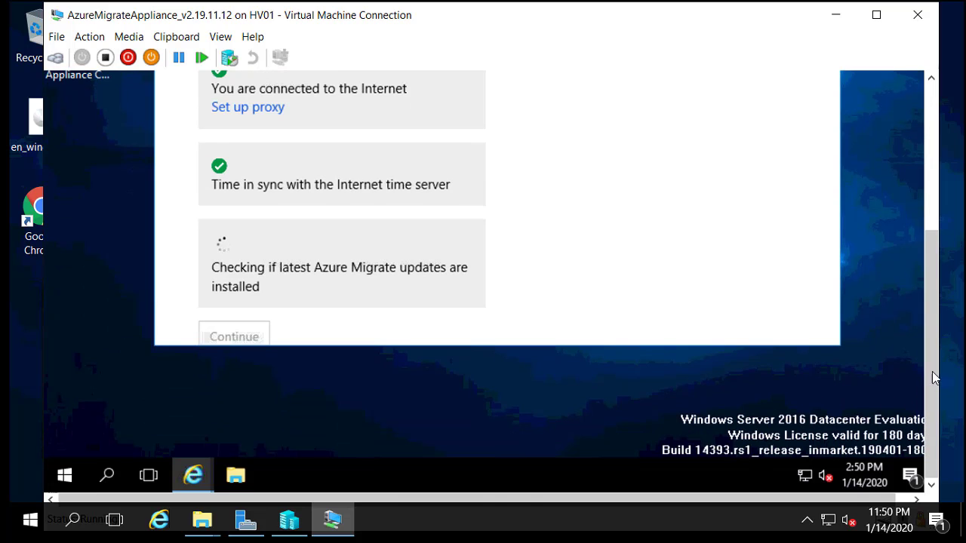
left_click_drag(934, 353, 940, 287)
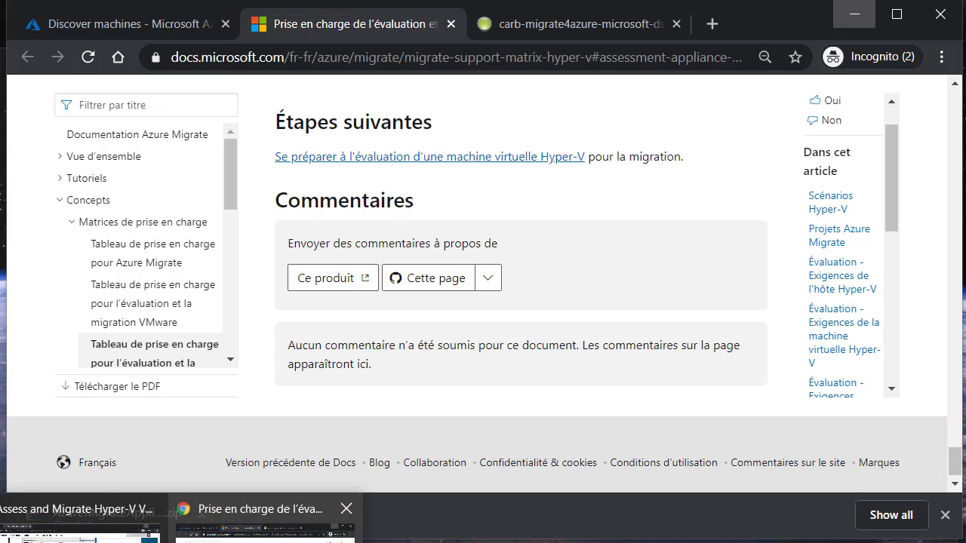
Step: Switch back to the portal's Discover machines page and review the appliance download step
left_click(135, 24)
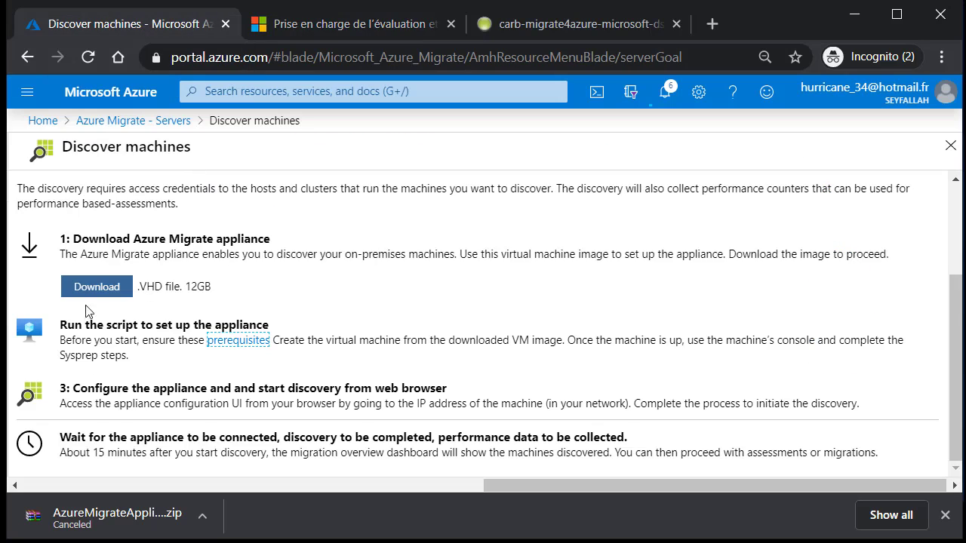
left_click_drag(110, 239, 130, 238)
left_click_drag(266, 252, 415, 306)
left_click(230, 249)
double_click(233, 242)
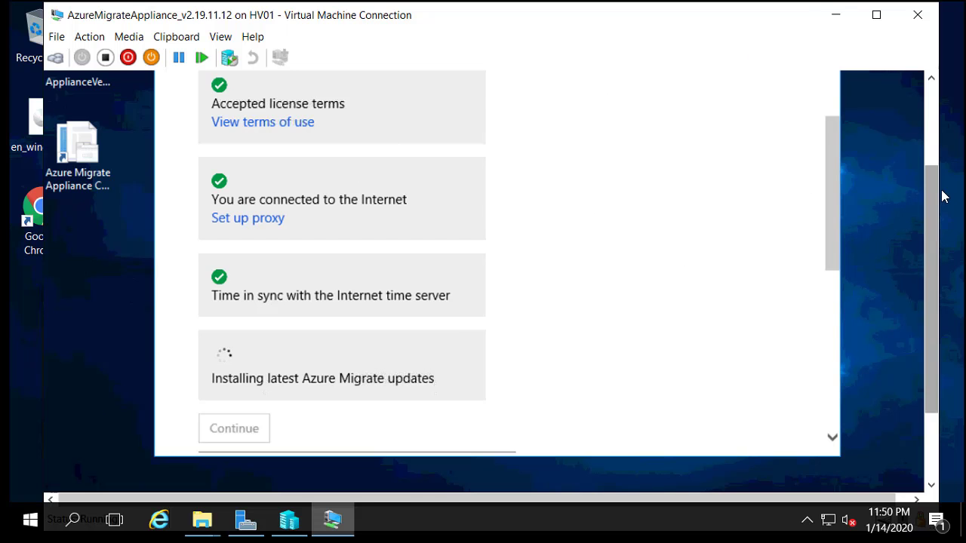
Step: Read the restart banner and use its 'here' link to restart the updated management app
scroll(926, 248, "up", 2)
scroll(940, 147, "up", 2)
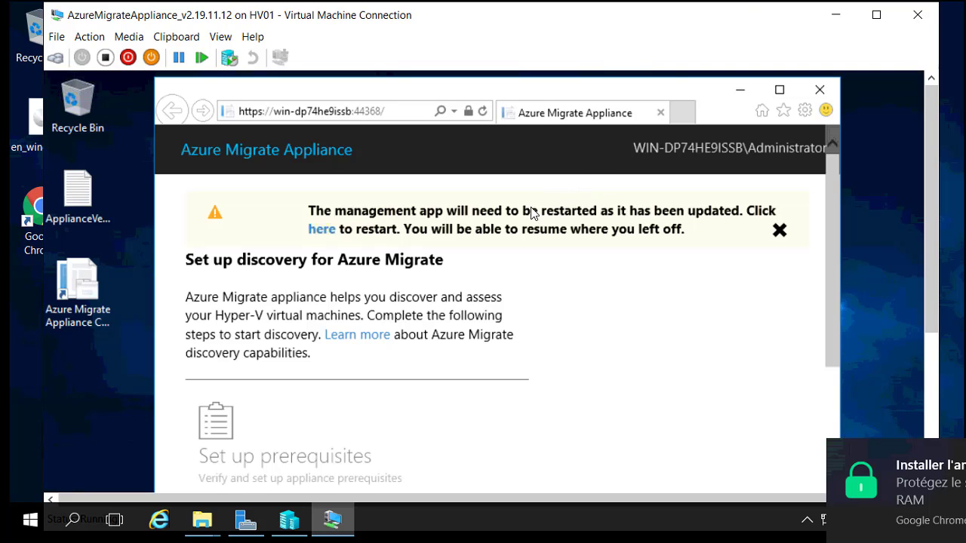
left_click_drag(522, 211, 664, 231)
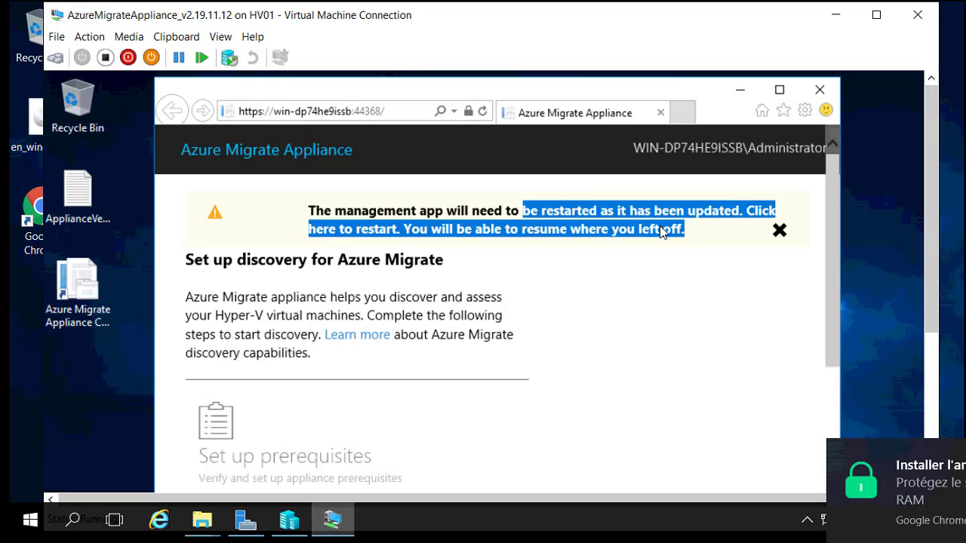
left_click(664, 231)
left_click(323, 229)
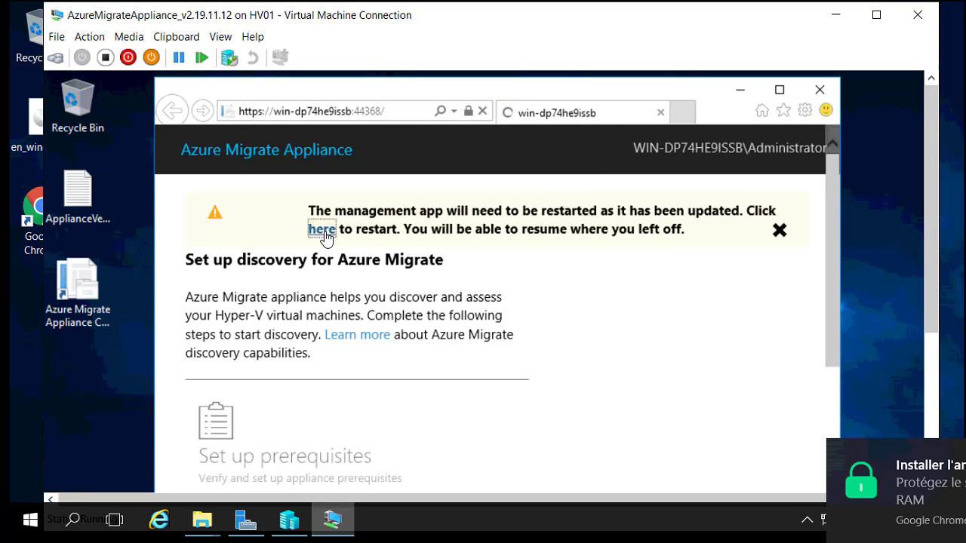
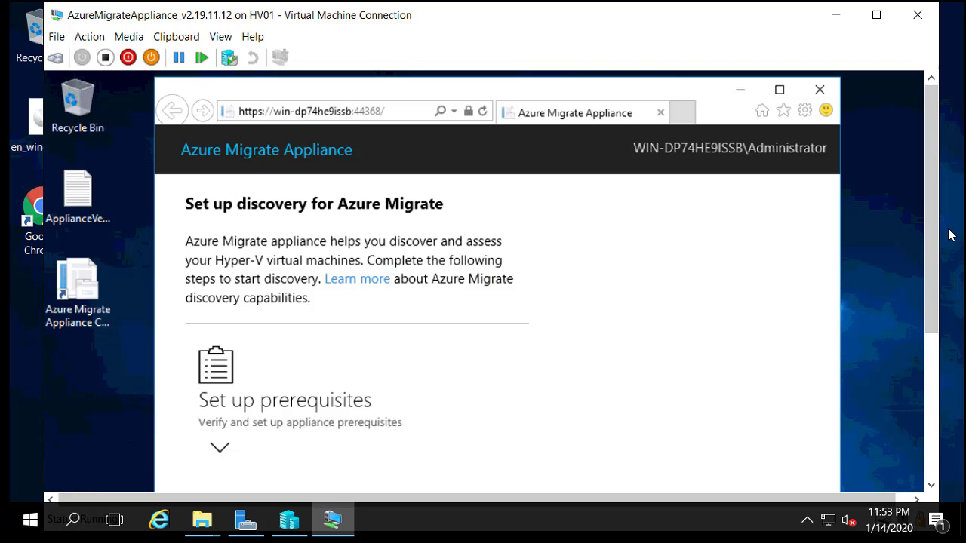
Step: Expand Set up prerequisites and accept the license terms
left_click_drag(933, 243, 929, 353)
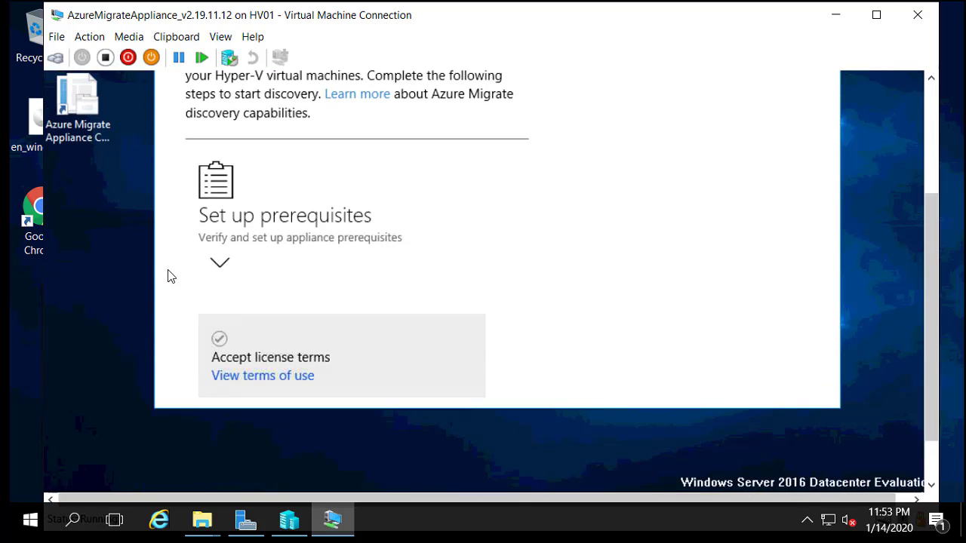
scroll(219, 270, "down", 5)
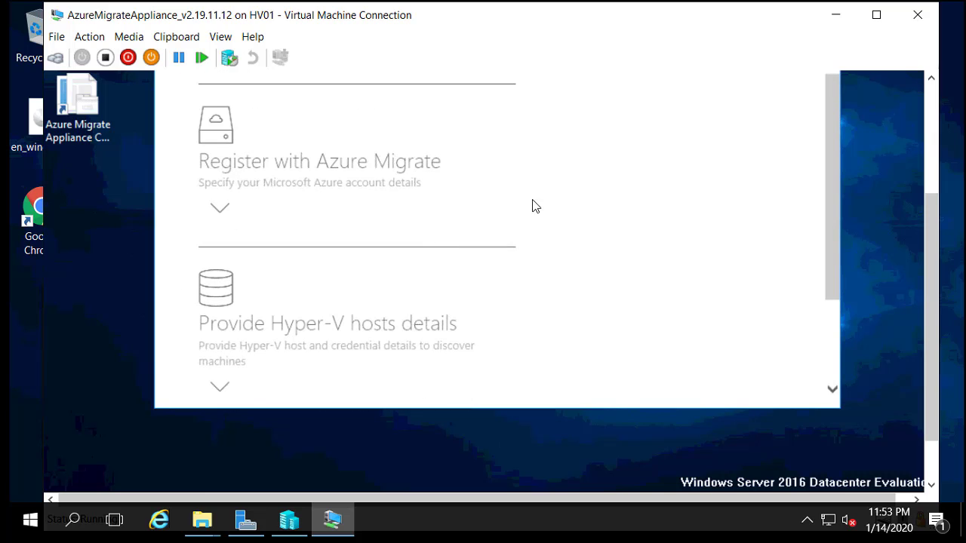
left_click_drag(830, 203, 826, 79)
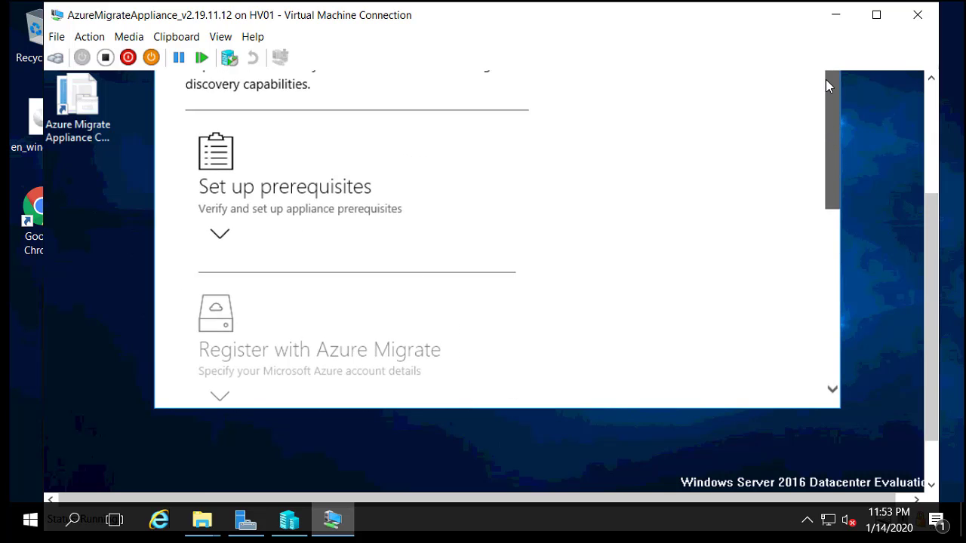
left_click(226, 267)
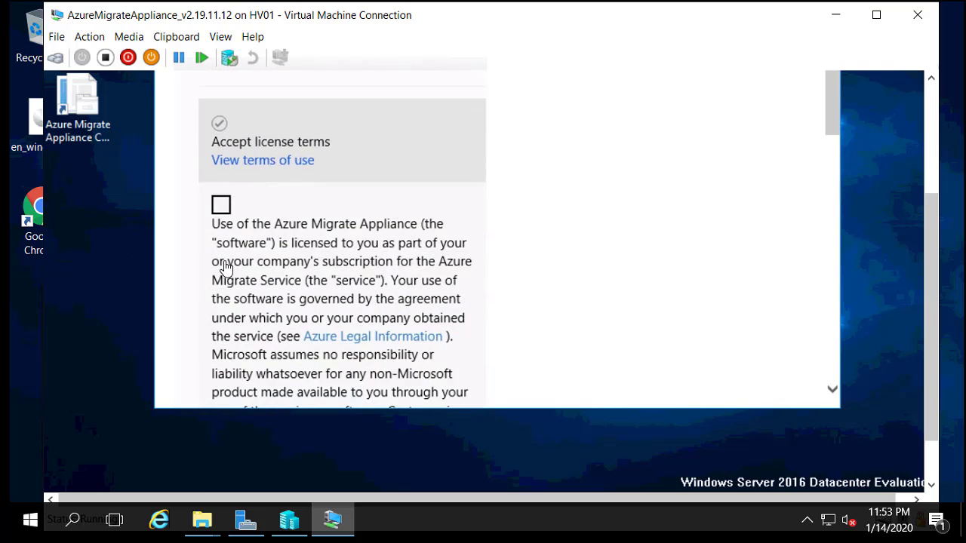
left_click(220, 203)
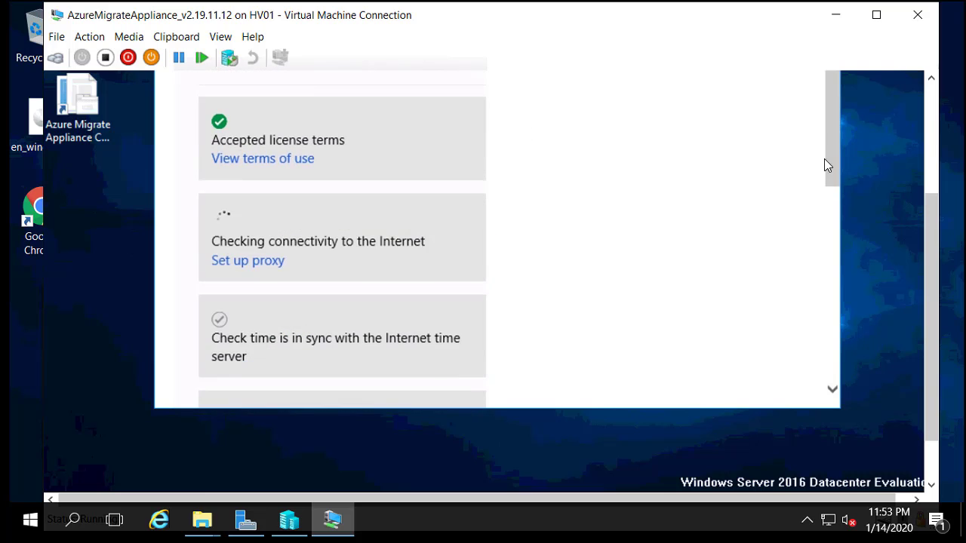
Step: Wait for all prerequisite checks to pass, then continue to Azure Migrate registration
scroll(835, 185, "down", 6)
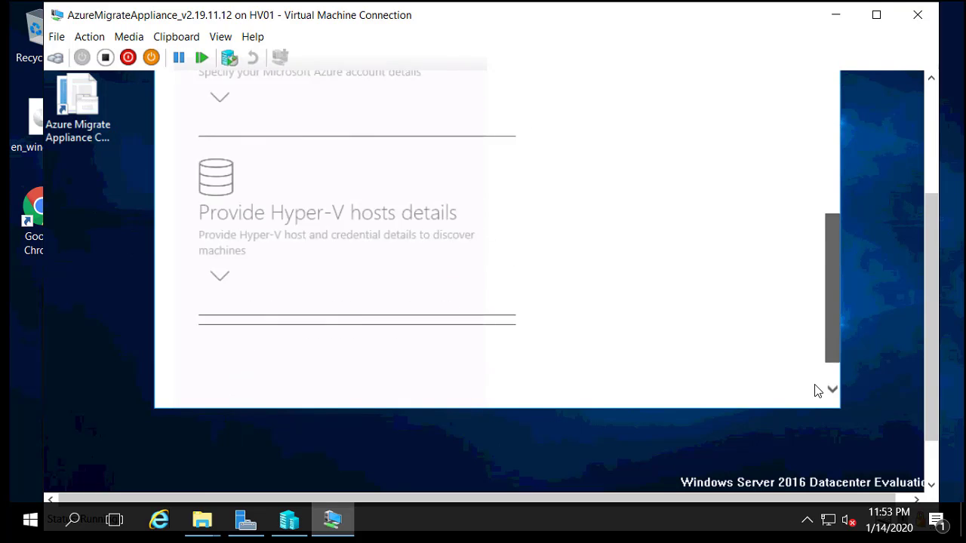
left_click_drag(830, 268, 838, 213)
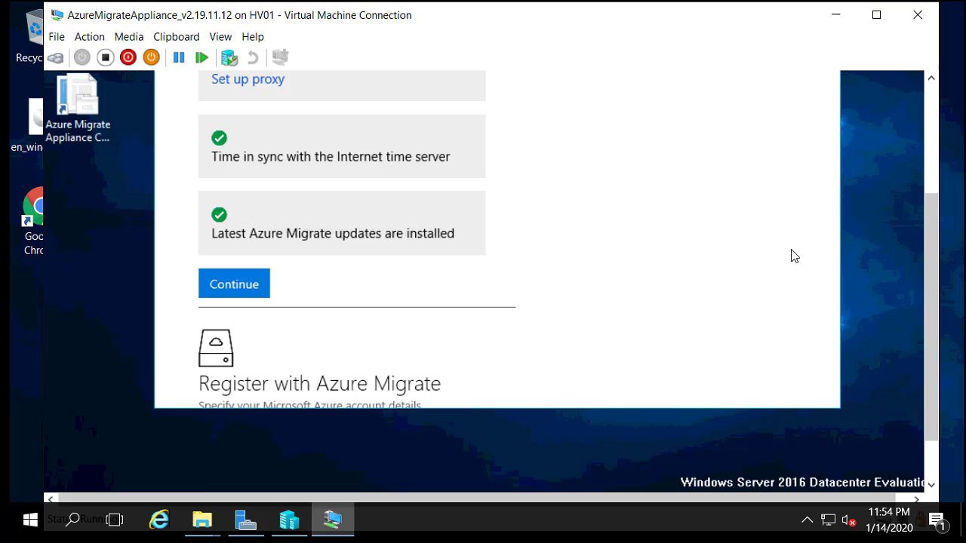
mouse_move(832, 172)
left_mouse_down()
mouse_move(848, 68)
mouse_move(827, 181)
left_mouse_up()
left_click(218, 292)
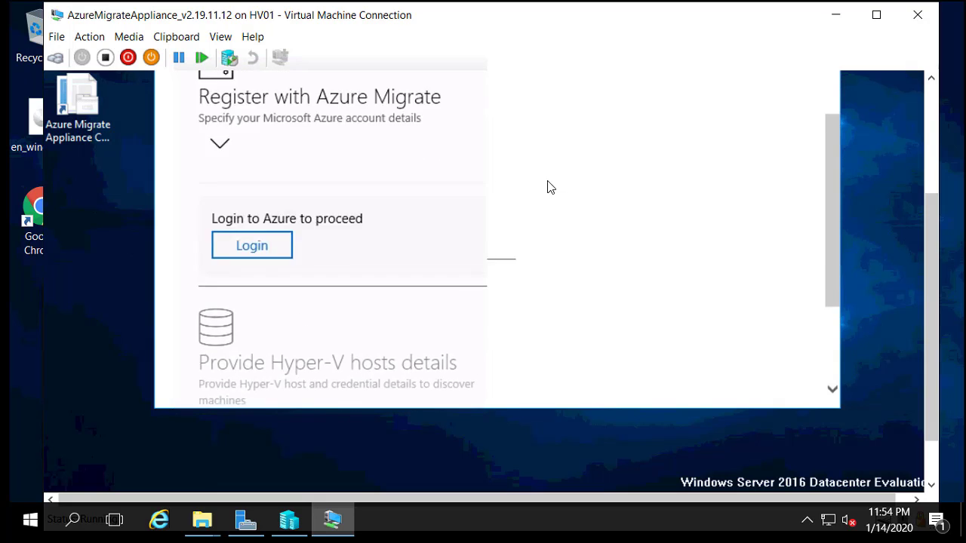
left_click_drag(830, 174, 838, 129)
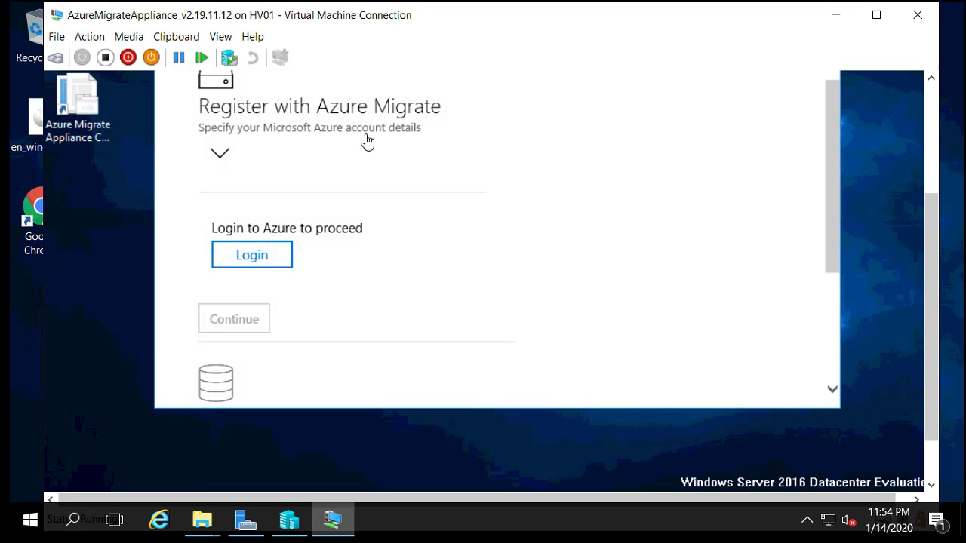
Step: Start the Azure login and enter the account e-mail on the Microsoft sign-in page
left_click(253, 256)
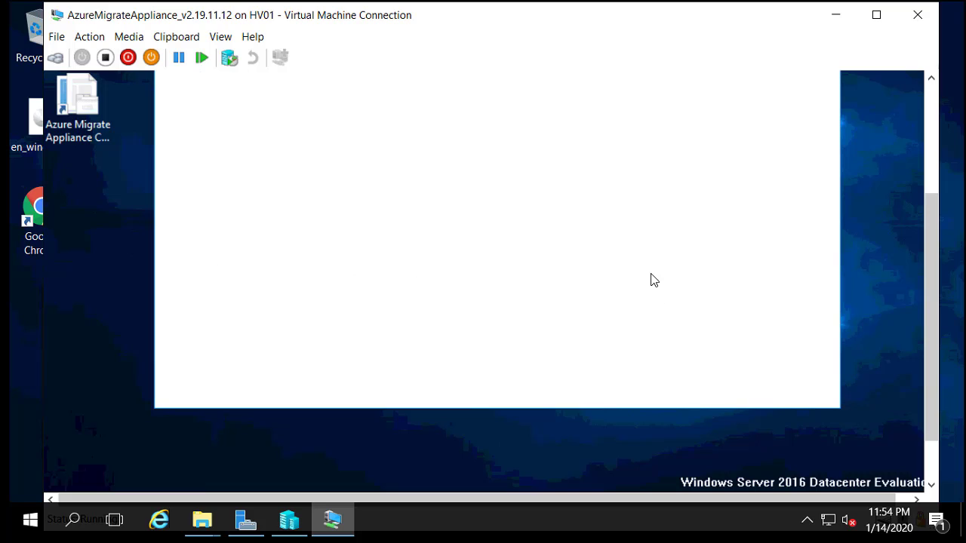
left_click_drag(930, 227, 932, 183)
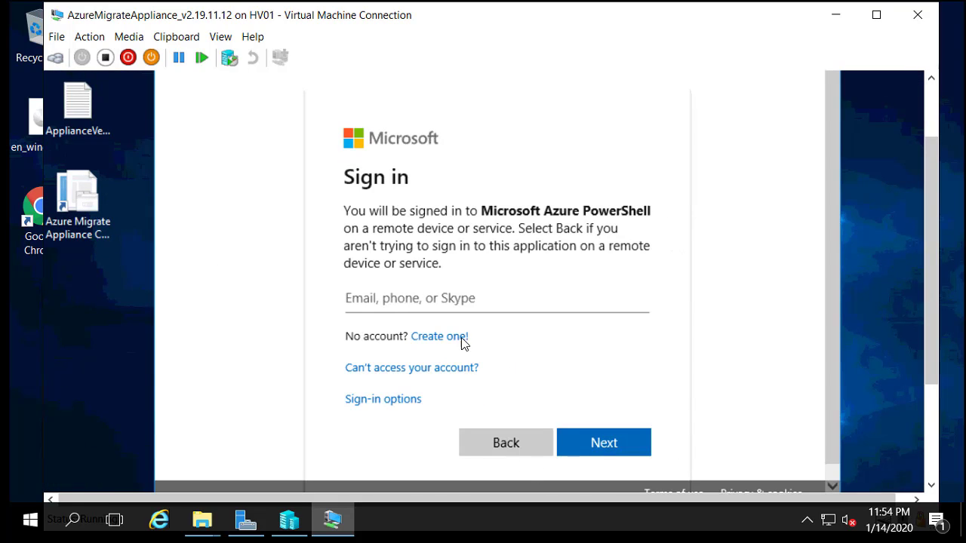
left_click(396, 297)
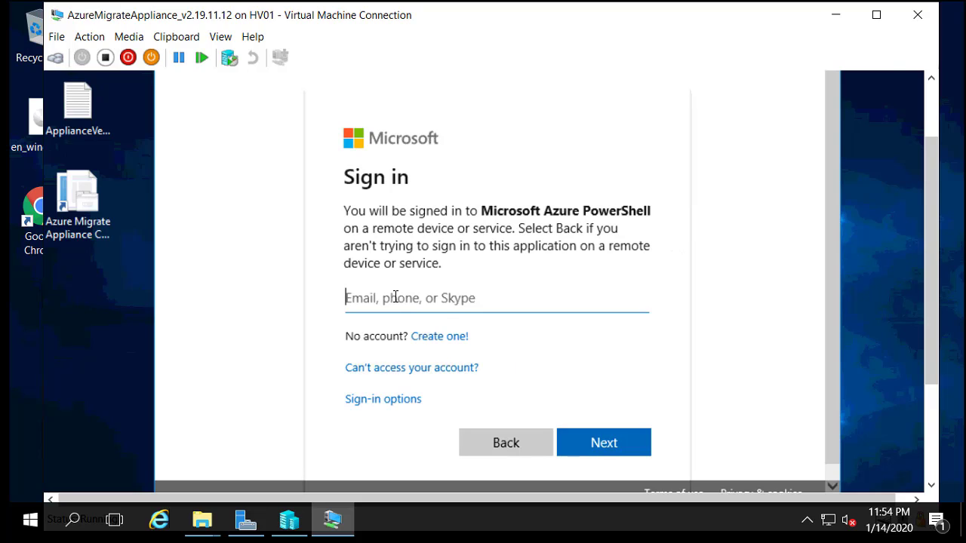
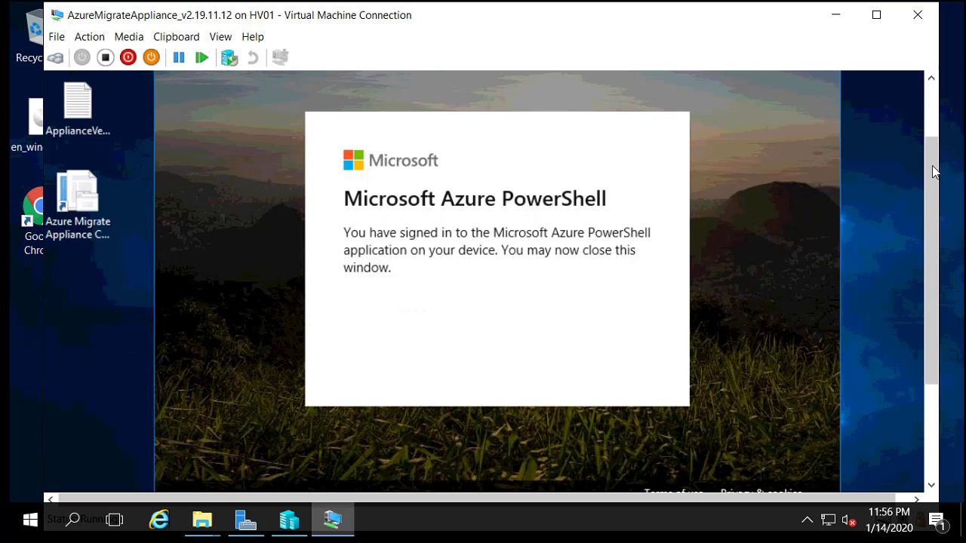
left_click_drag(935, 172, 934, 109)
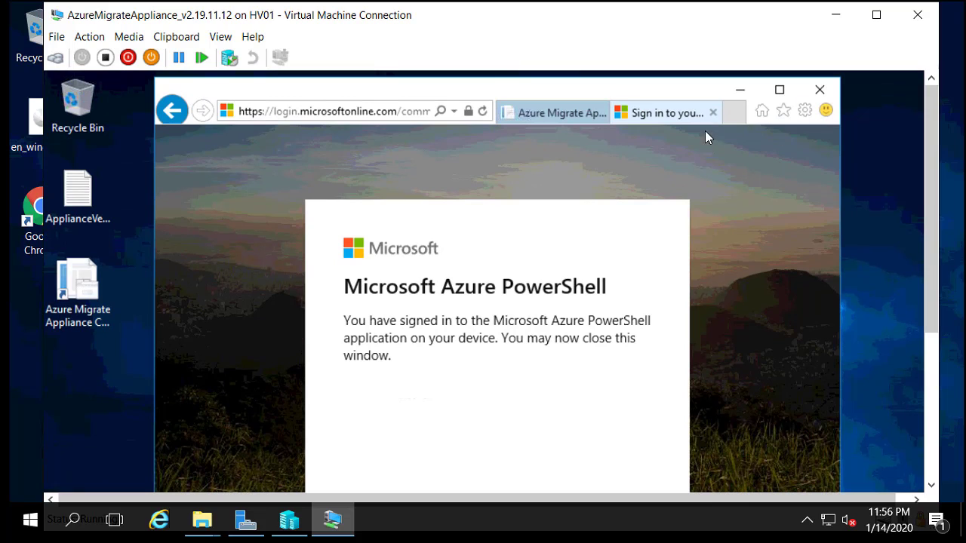
Step: Close the finished sign-in page and log back in from the appliance page's banner link
left_click(712, 113)
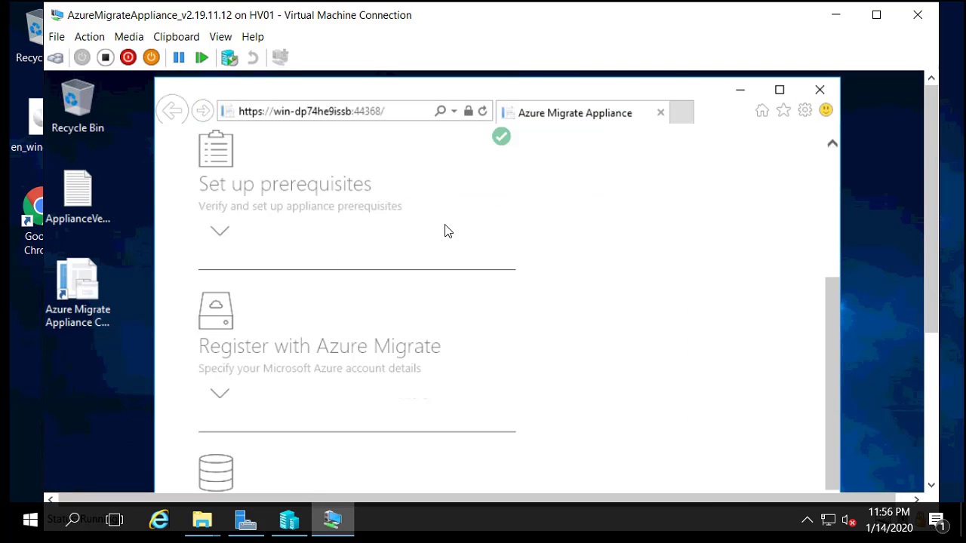
scroll(836, 268, "up", 3)
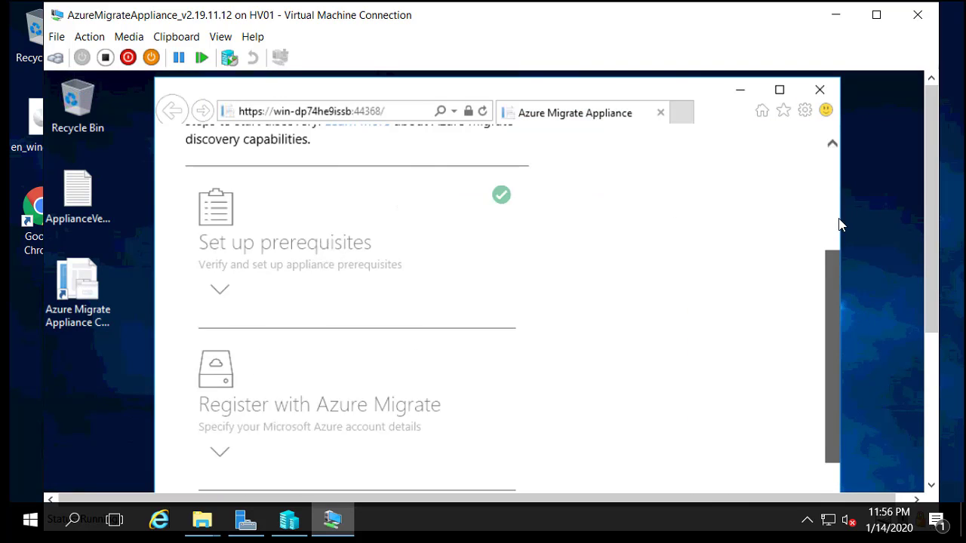
scroll(822, 332, "down", 4)
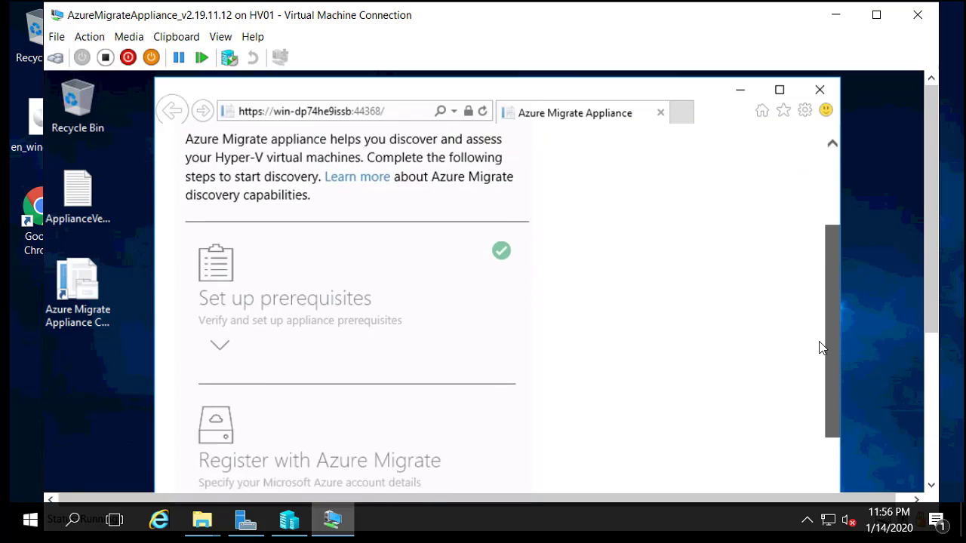
scroll(831, 157, "up", 5)
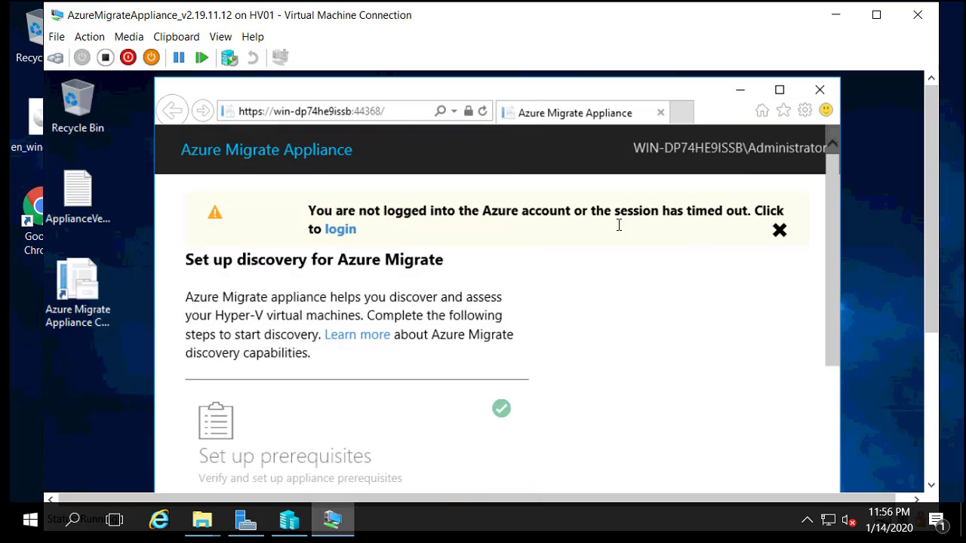
left_click(339, 231)
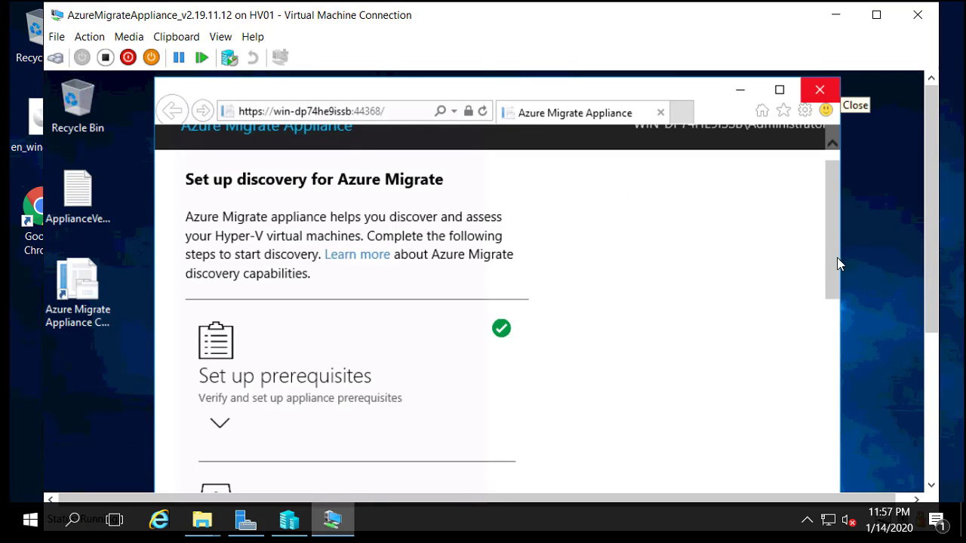
Step: Collapse and re-expand the Register with Azure Migrate section
left_click_drag(837, 258, 830, 341)
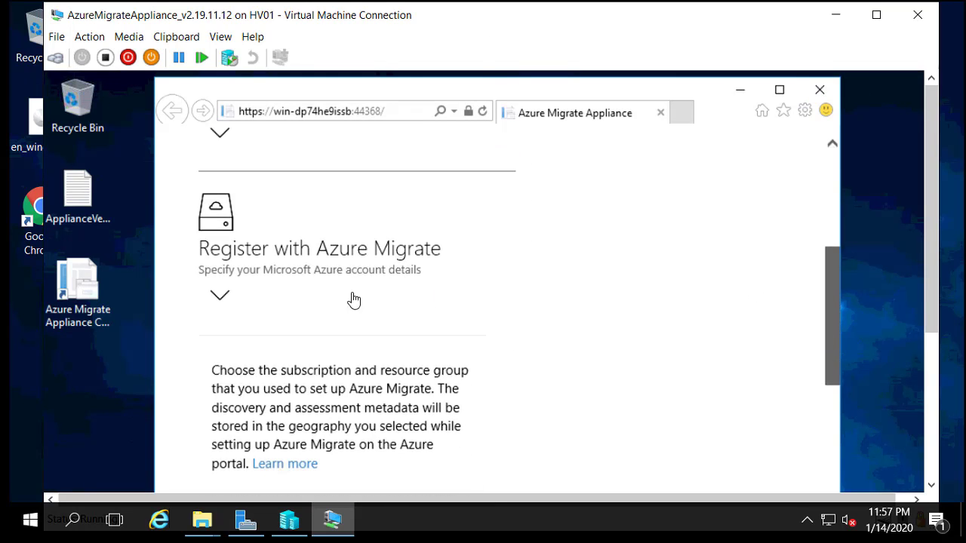
left_click(221, 314)
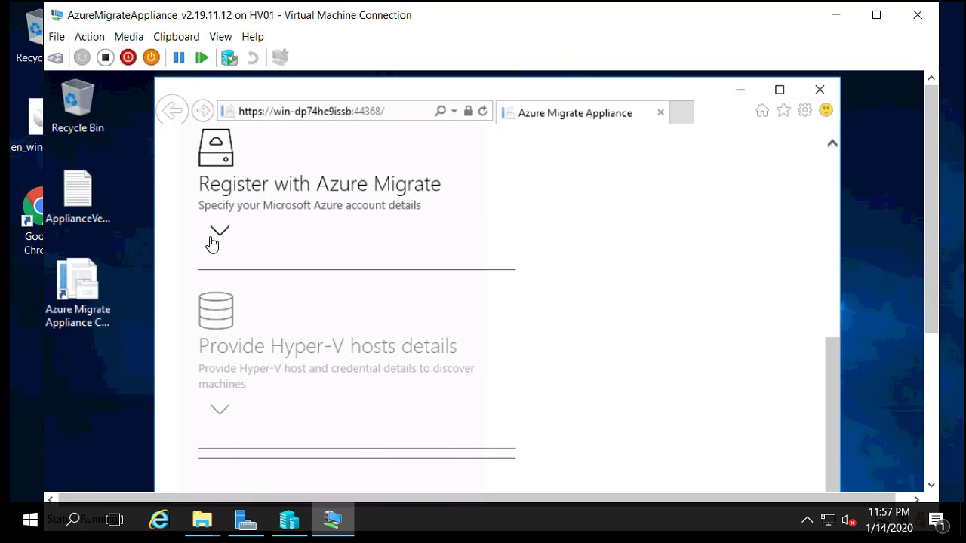
left_click(219, 232)
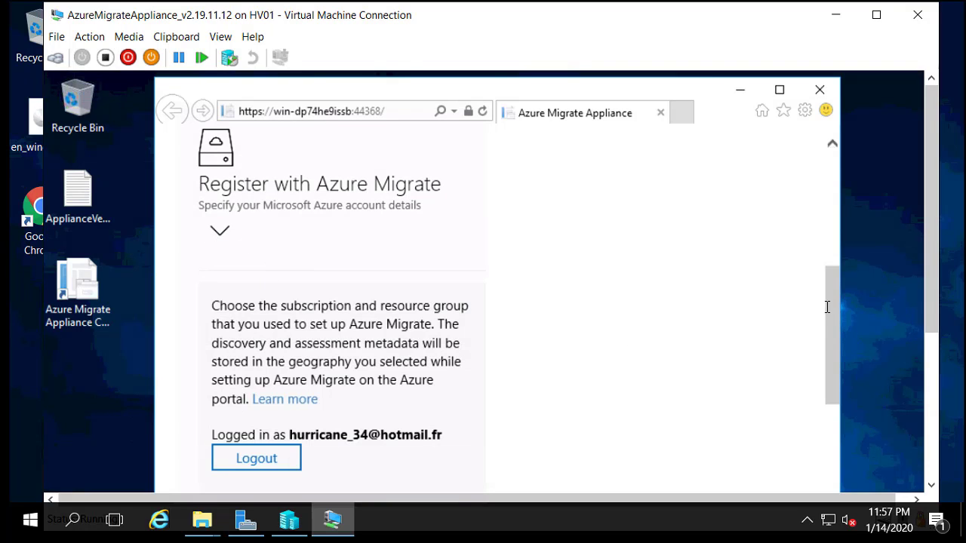
left_click_drag(835, 344, 829, 422)
scroll(468, 231, "up", 2)
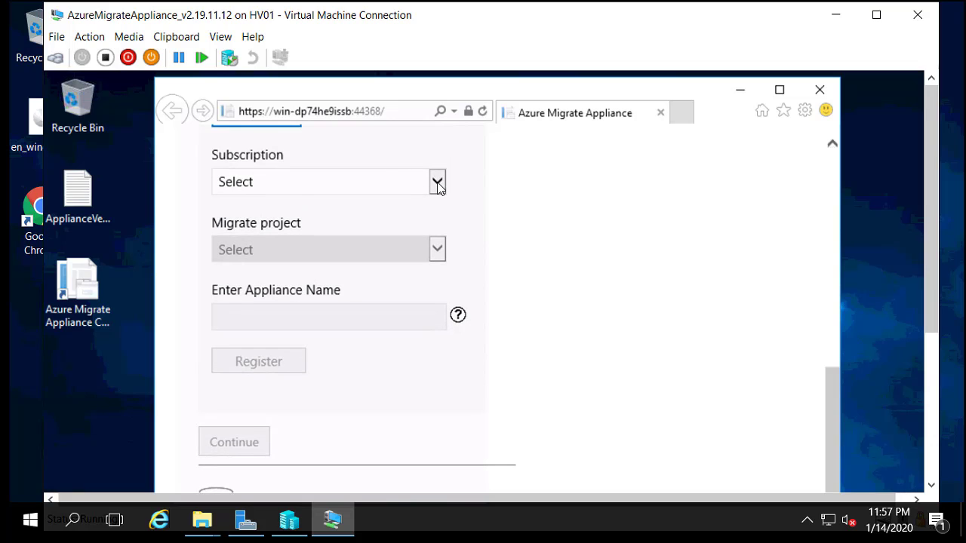
Step: Select subscription Microsoft Azure Sponsorship and project AlphormMigrationCLoud(AzureADSecu), then switch to the portal
left_click(438, 183)
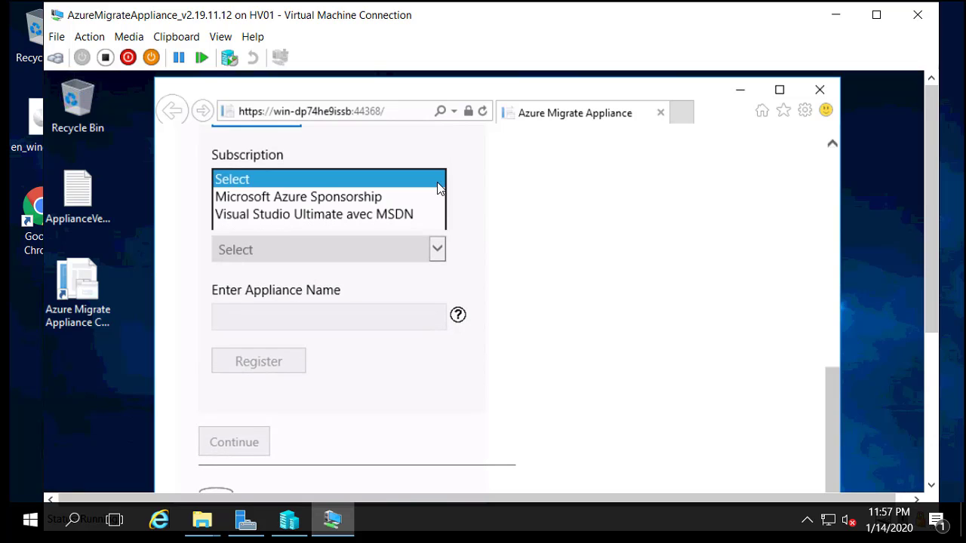
left_click(280, 200)
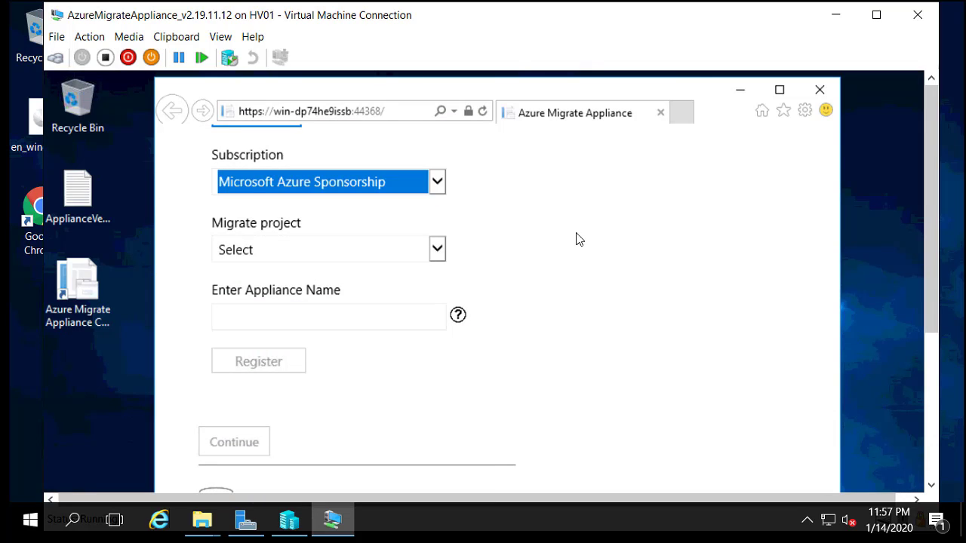
left_click(438, 251)
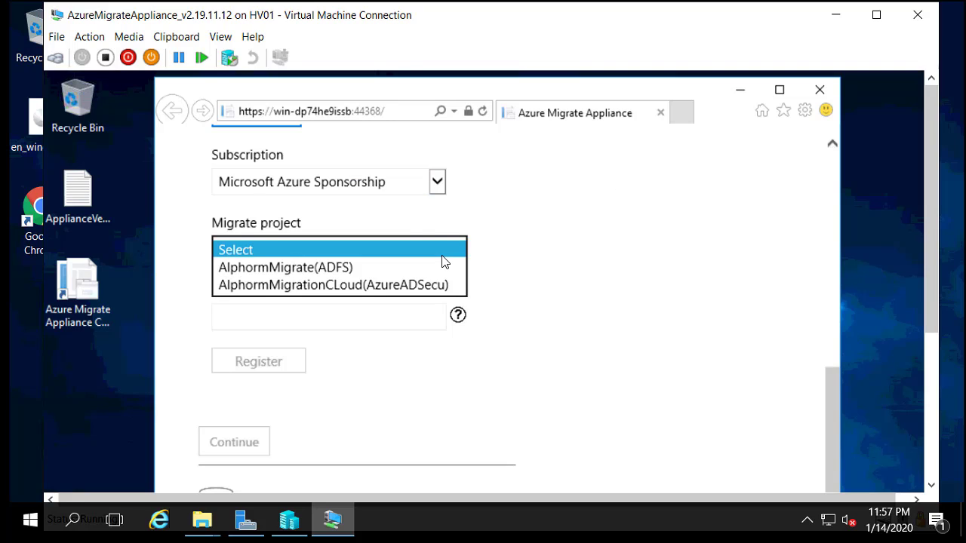
left_click(393, 286)
left_click(646, 258)
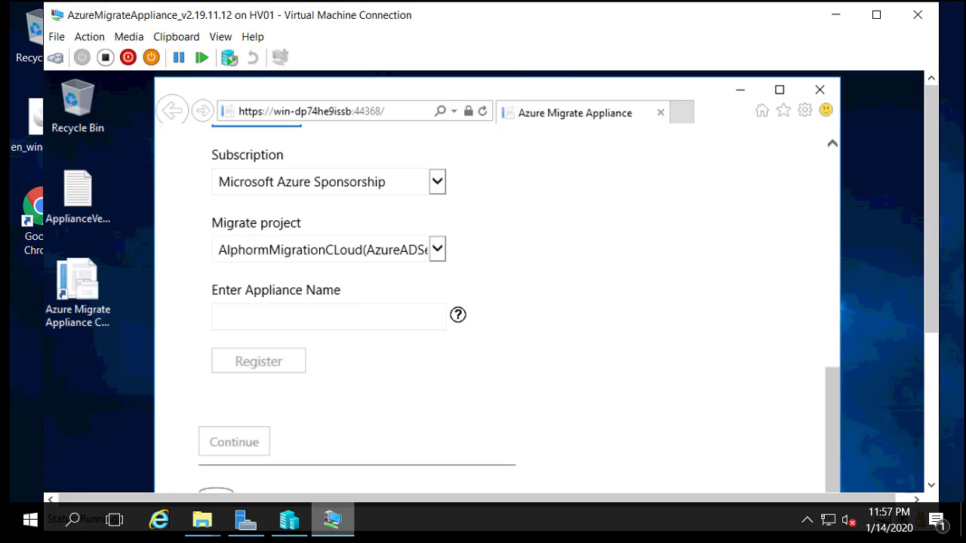
left_click(302, 520)
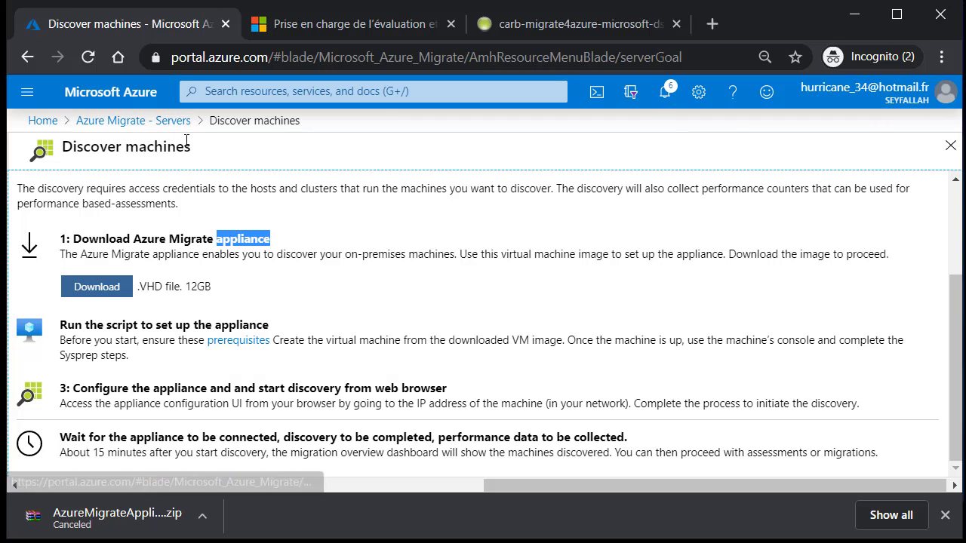
Step: Go back to the Azure Migrate Servers page and its Overview
left_click(163, 128)
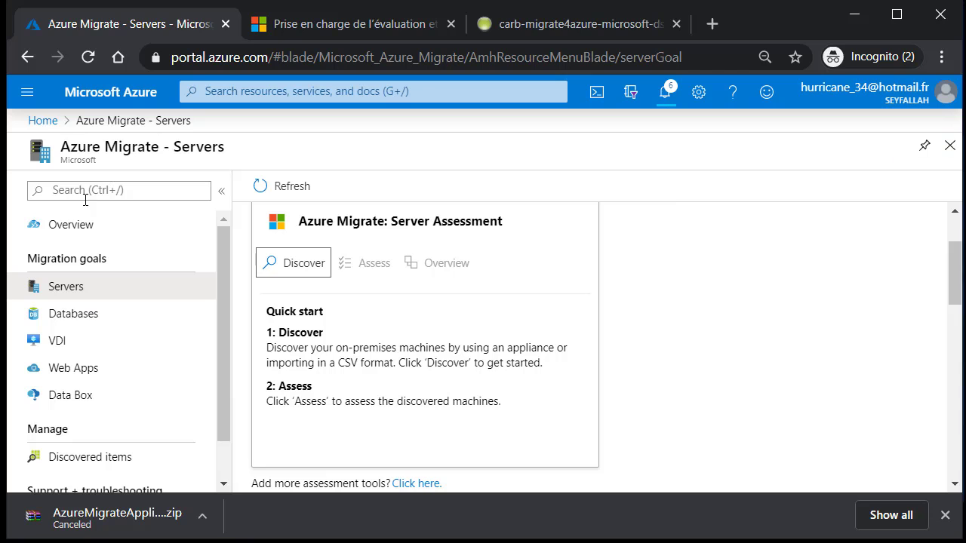
left_click(77, 238)
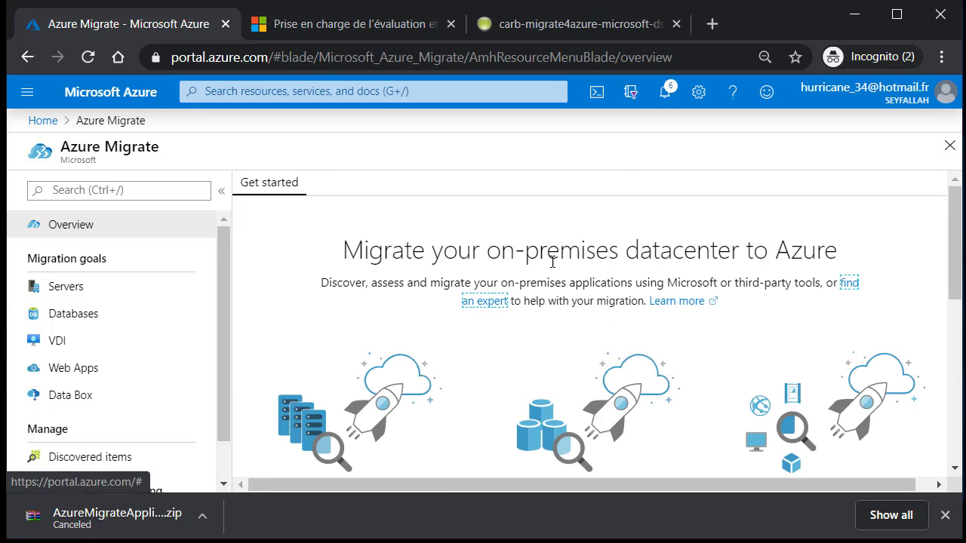
mouse_move(951, 259)
left_mouse_down()
mouse_move(956, 395)
mouse_move(955, 270)
left_mouse_up()
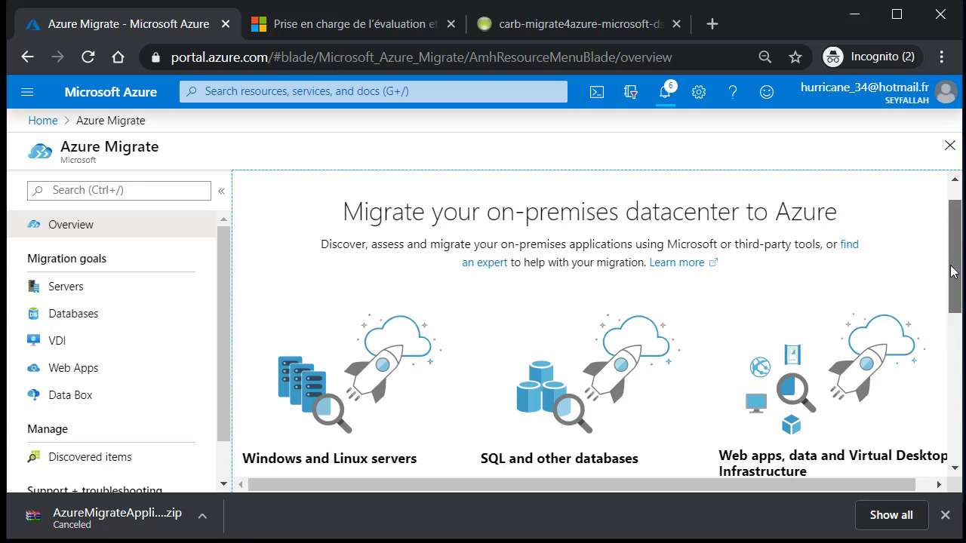
scroll(101, 287, "down", 1)
Step: Search for Azure Migrate, open Servers, and highlight the project name AlphormMigrationCLoud
left_click(237, 92)
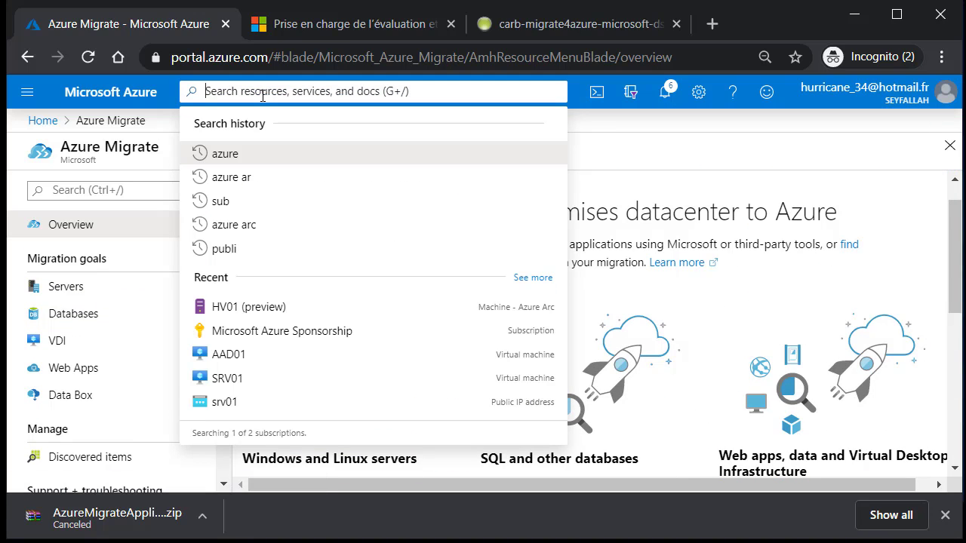
type("azure m")
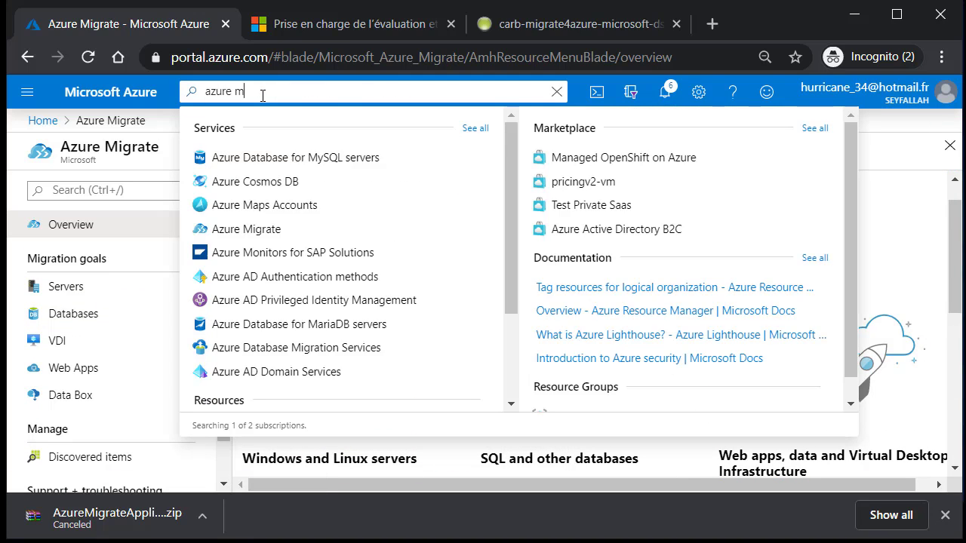
type("igraze")
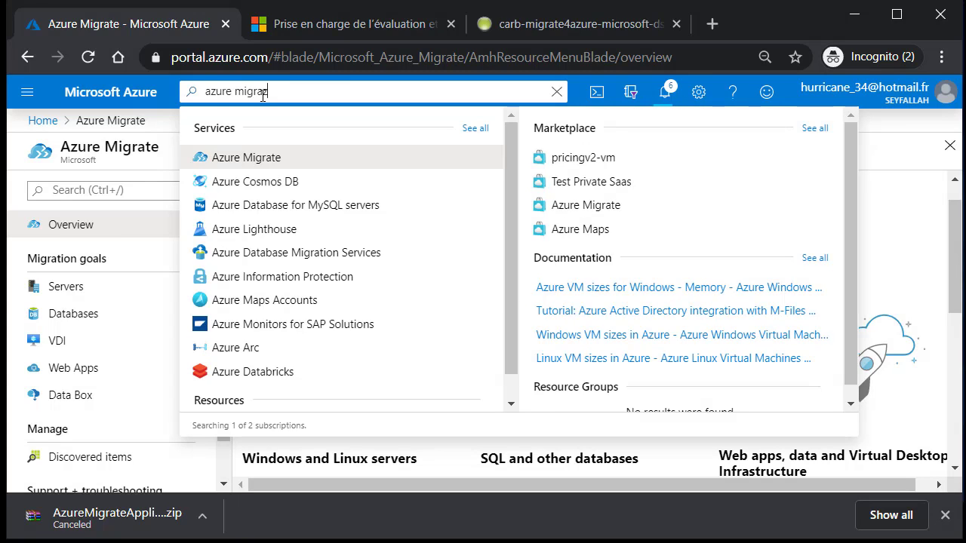
left_click(255, 167)
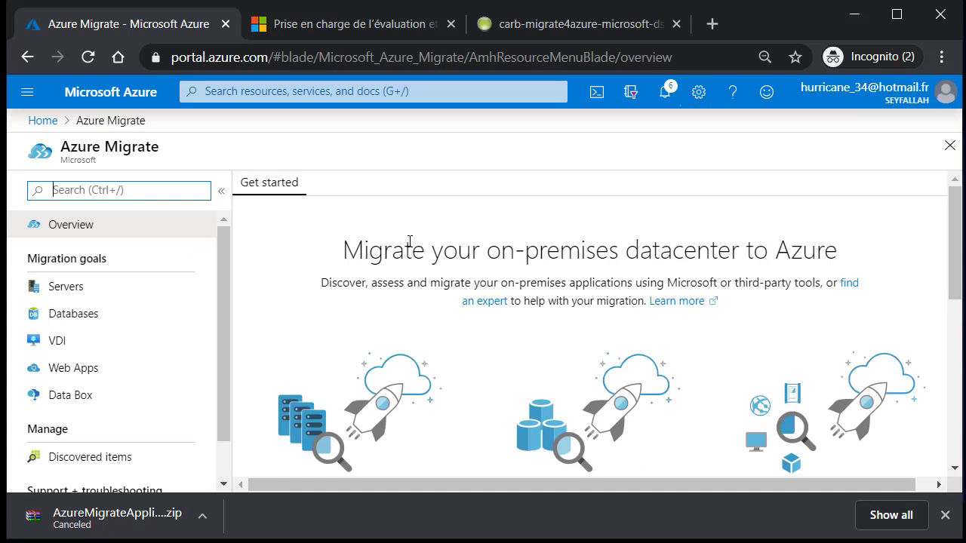
left_click_drag(955, 233, 177, 284)
left_click(170, 290)
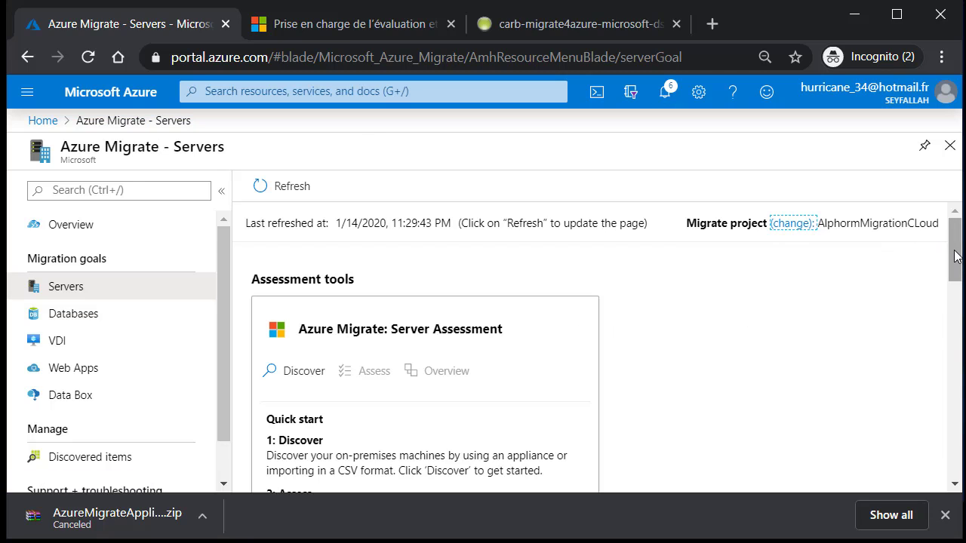
left_click_drag(334, 329, 492, 330)
left_click(536, 330)
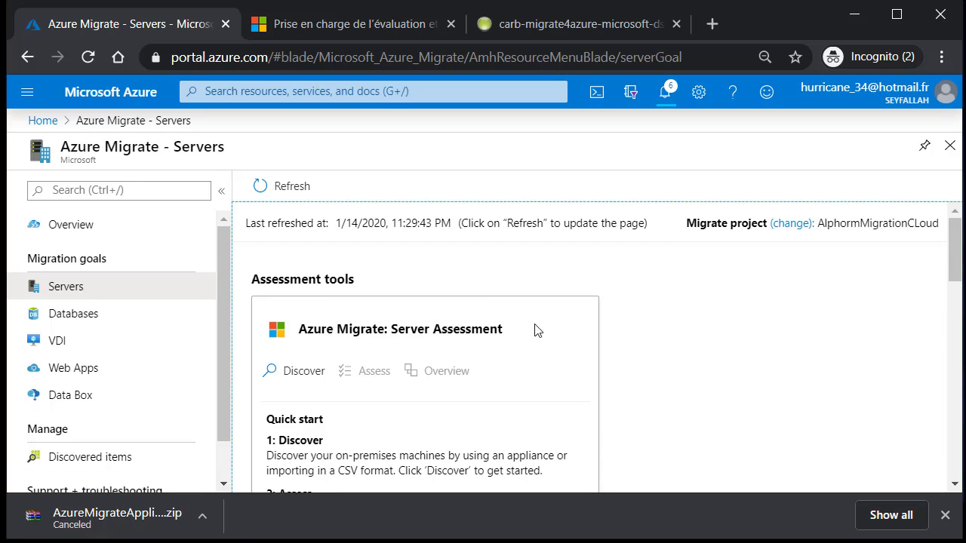
mouse_move(955, 257)
left_mouse_down()
mouse_move(955, 355)
mouse_move(955, 242)
left_mouse_up()
scroll(477, 312, "up", 1)
left_click_drag(828, 227, 915, 239)
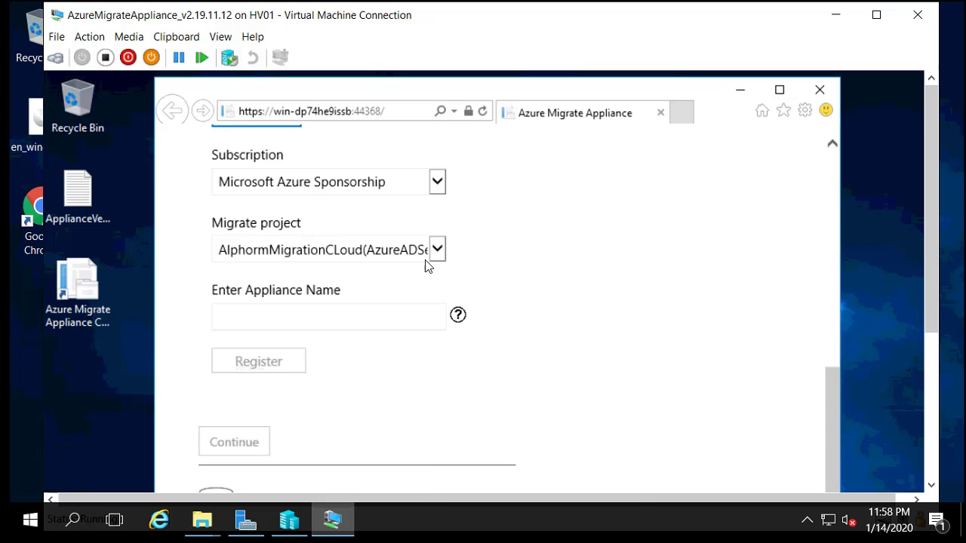
Step: Put the caret in the Enter Appliance Name field of the registration form
left_click(327, 318)
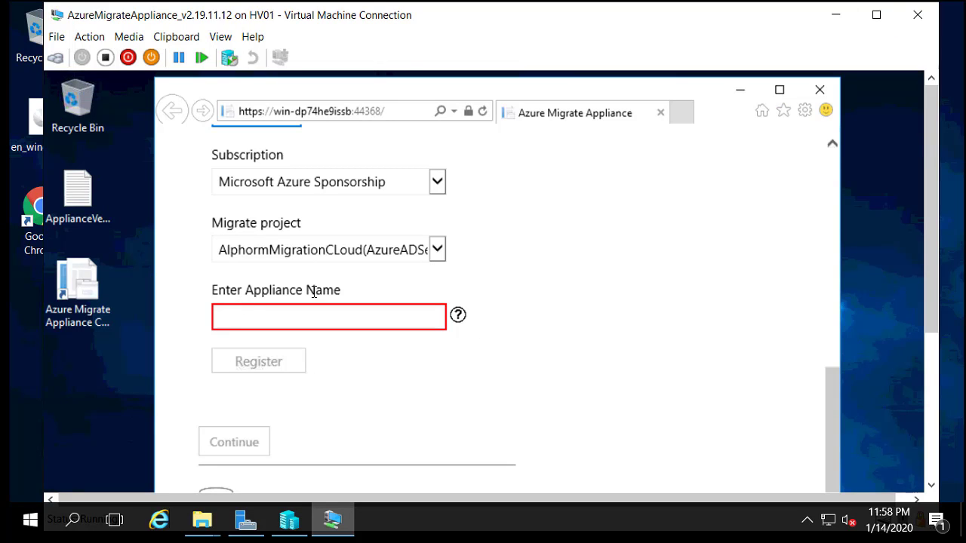
mouse_move(458, 315)
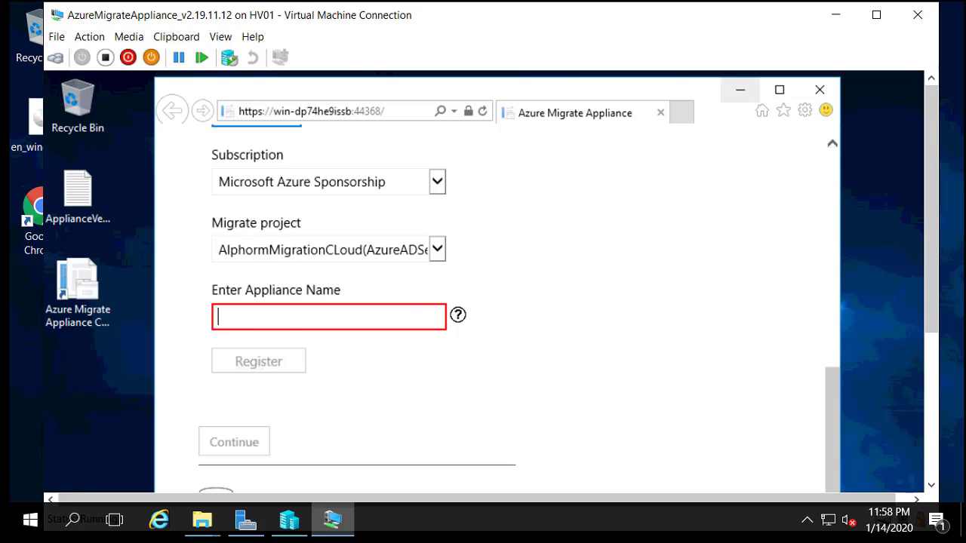
left_click(278, 319)
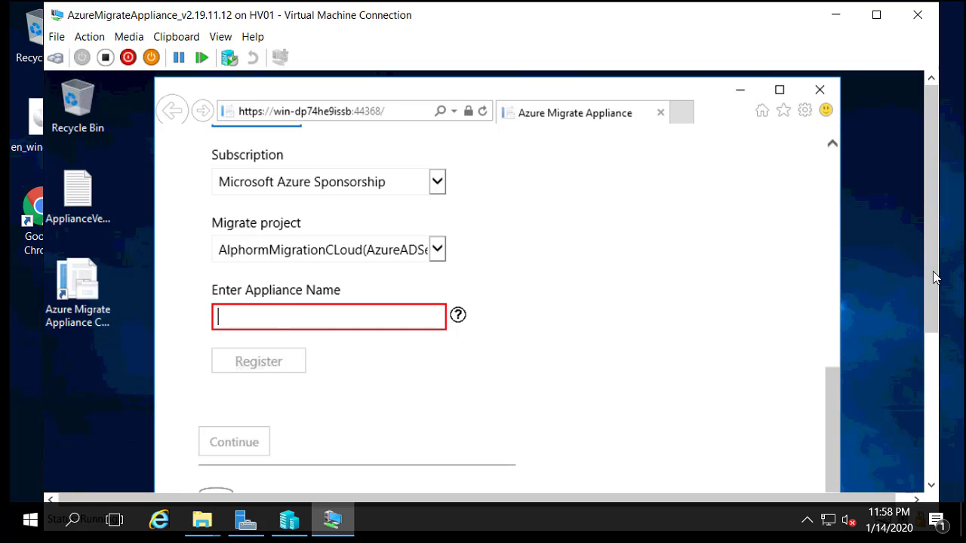
left_click_drag(934, 276, 922, 424)
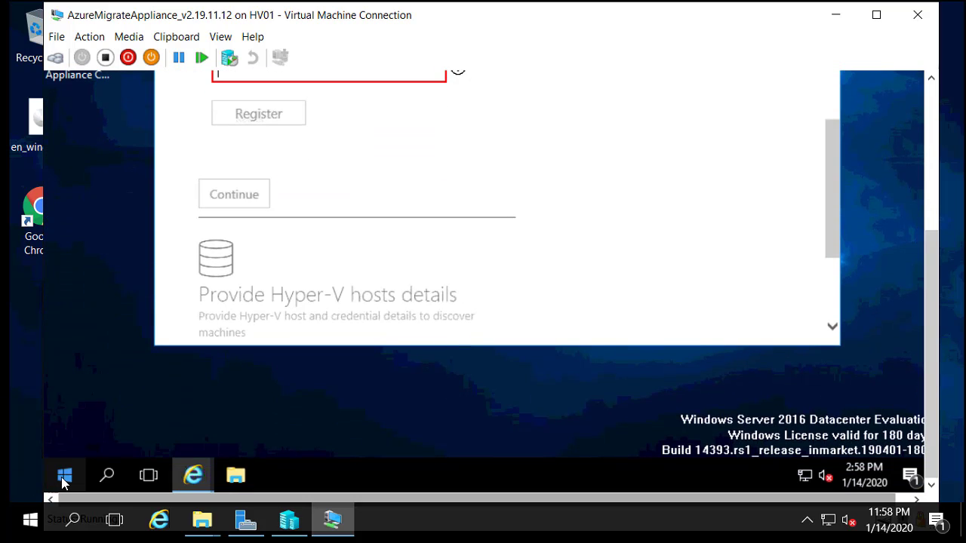
Step: Launch Command Prompt by running cmd from the Run dialog
right_click(65, 479)
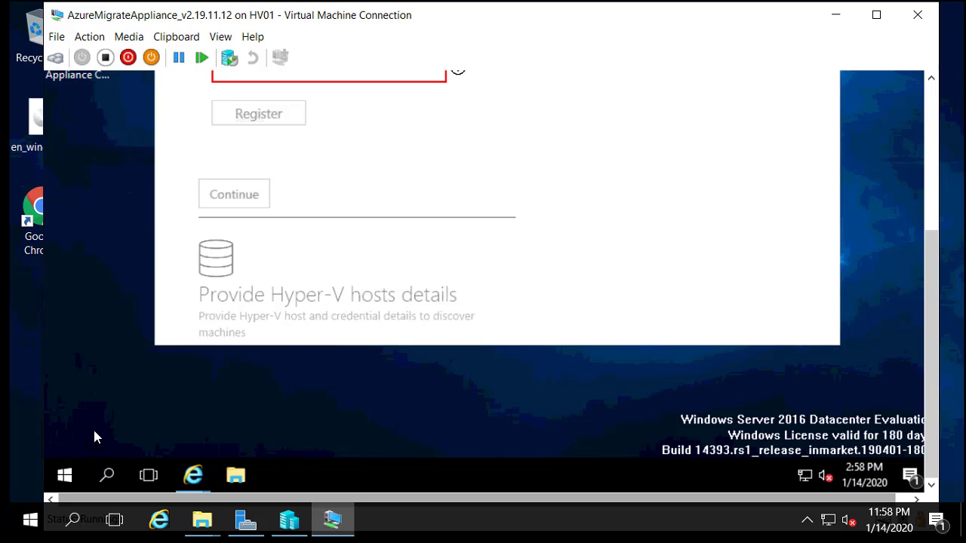
left_click(111, 389)
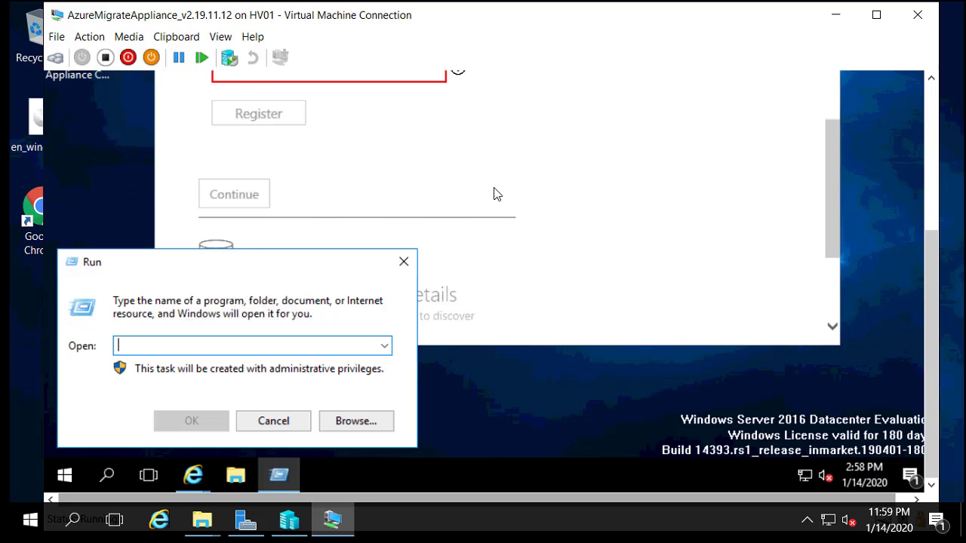
type("cmd")
key("Return")
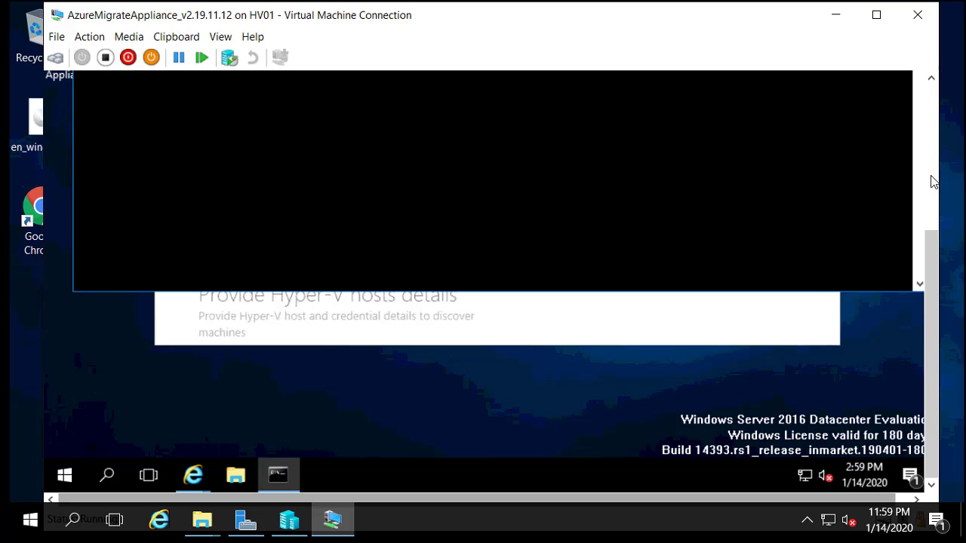
Step: Copy the hostname WIN-DP74HE9ISSB and paste it into the appliance name field
left_click_drag(936, 279, 923, 136)
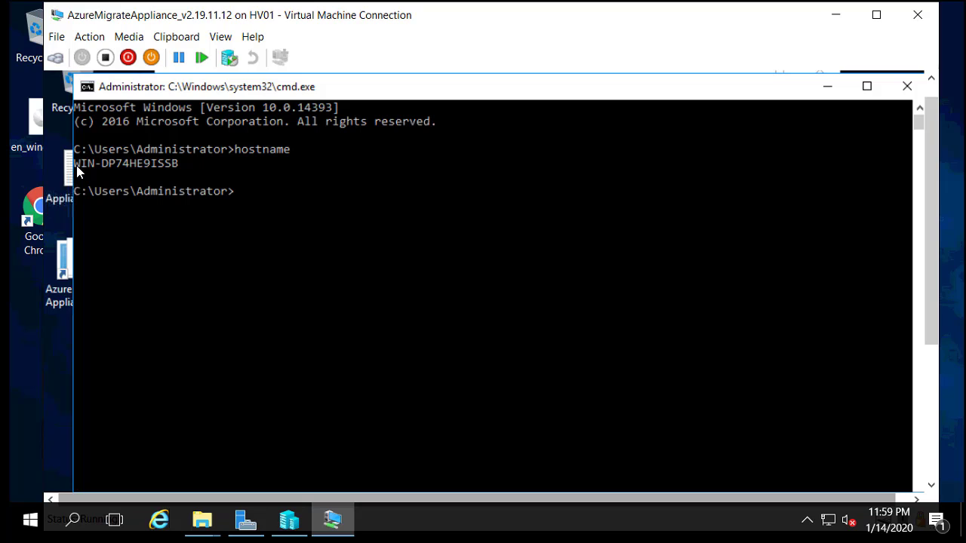
left_click_drag(76, 166, 176, 169)
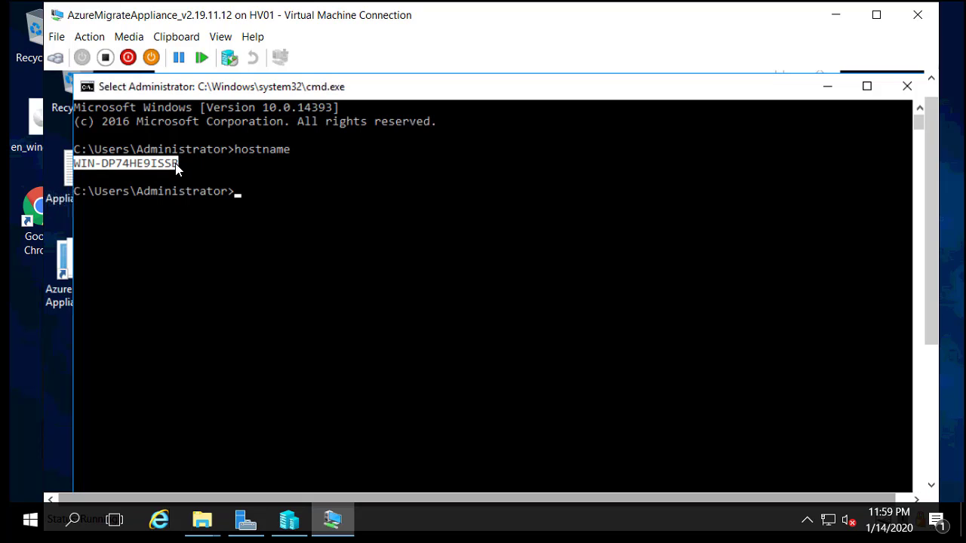
right_click(176, 169)
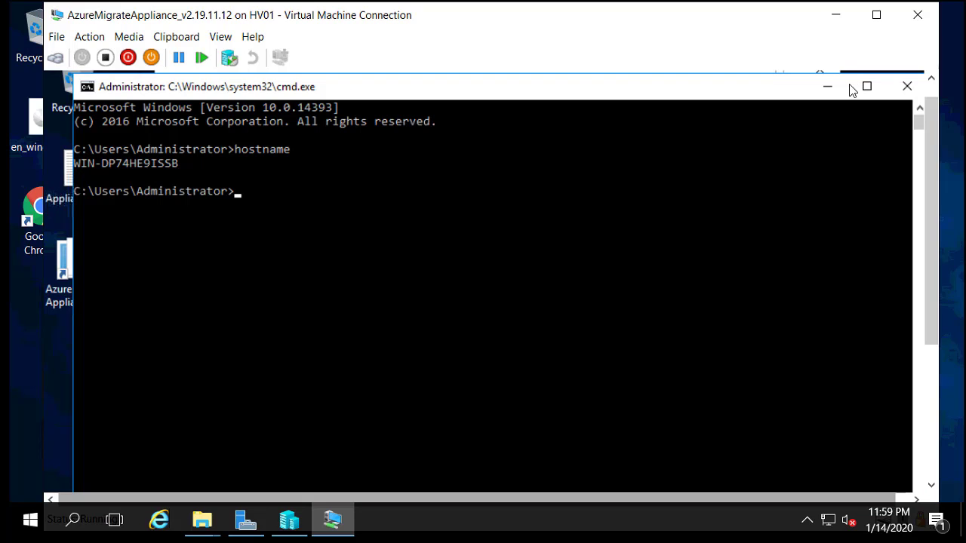
left_click(827, 86)
type("WIN-DP74HE9ISS")
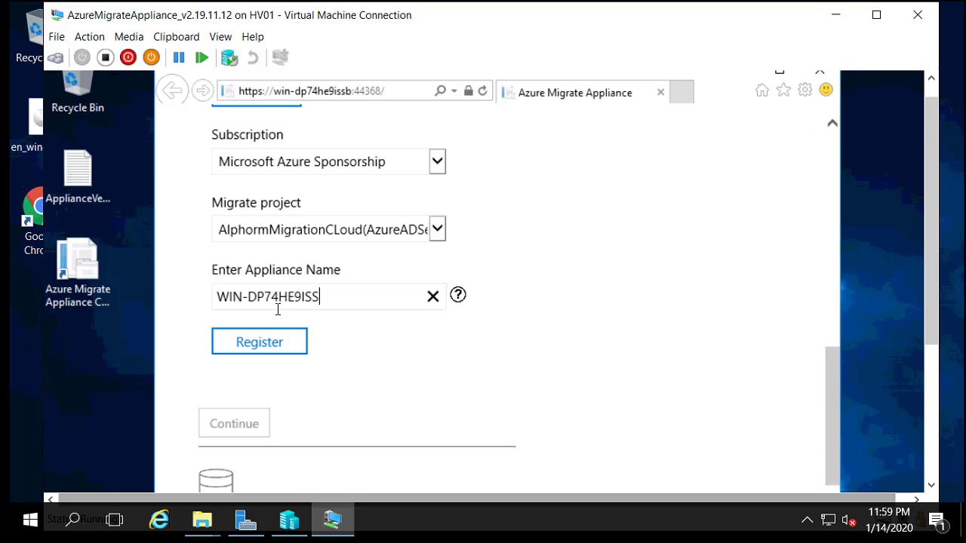
Step: Register appliance WIN-DP74HE9ISS with the migrate project and wait for 'Successfully registered'
left_click(281, 347)
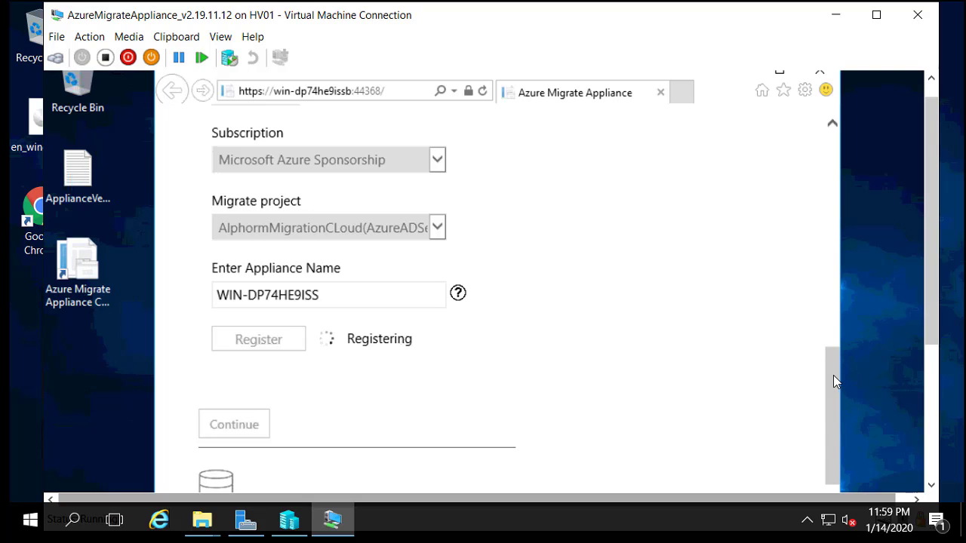
left_click_drag(834, 376, 835, 405)
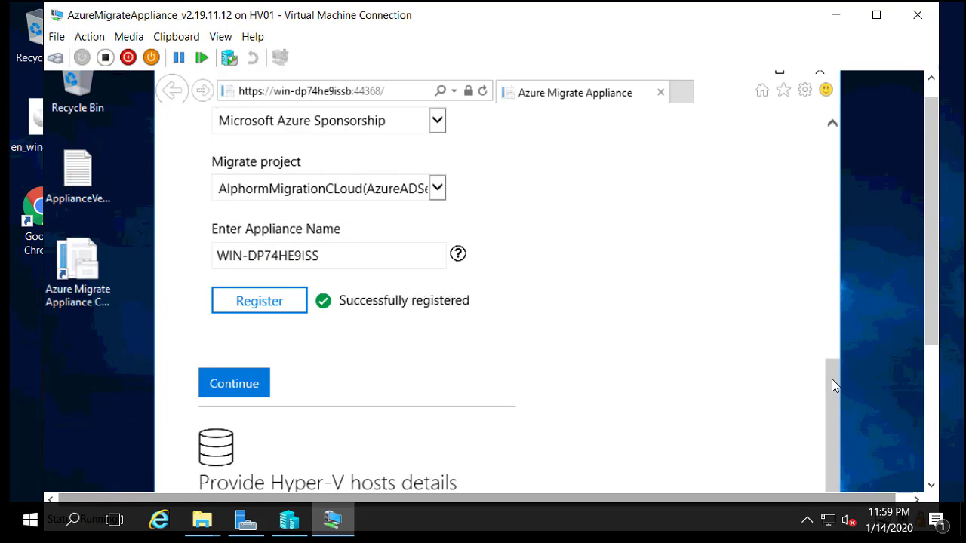
scroll(832, 385, "down", 2)
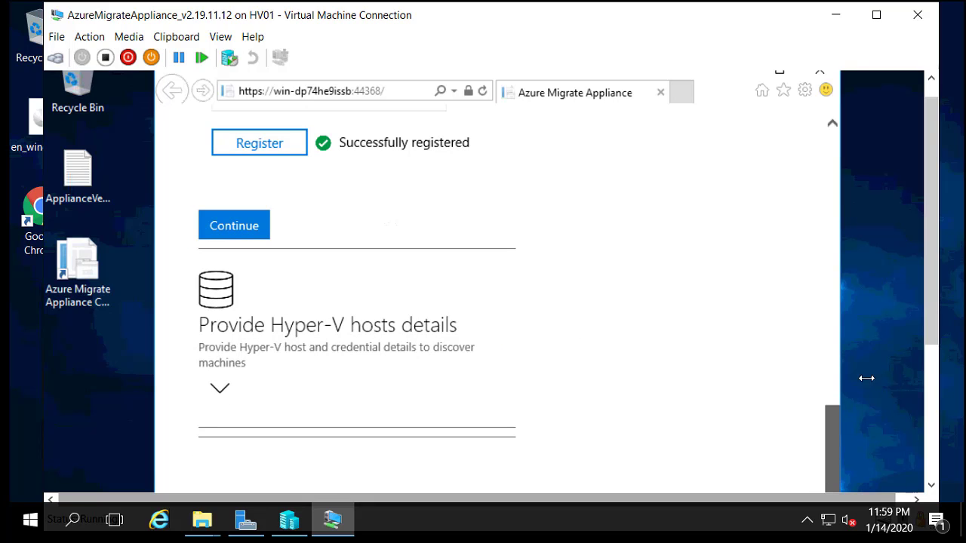
left_click_drag(927, 288, 927, 350)
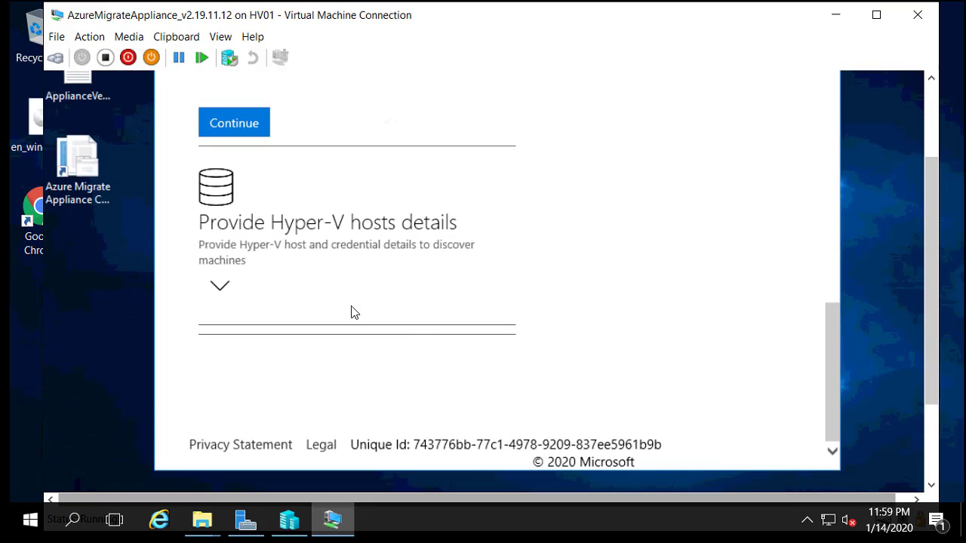
Step: Expand the Provide Hyper-V hosts details step
left_click(218, 286)
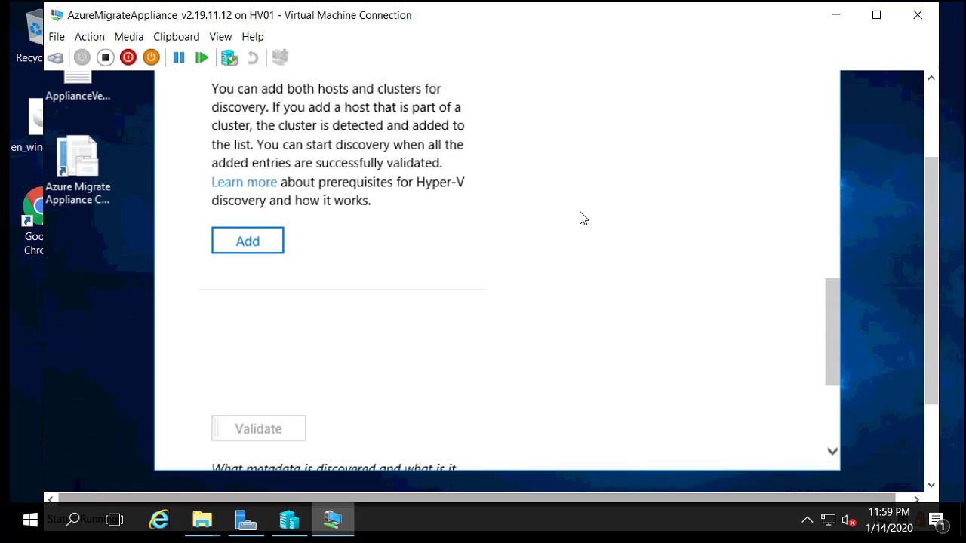
left_click_drag(830, 309, 835, 282)
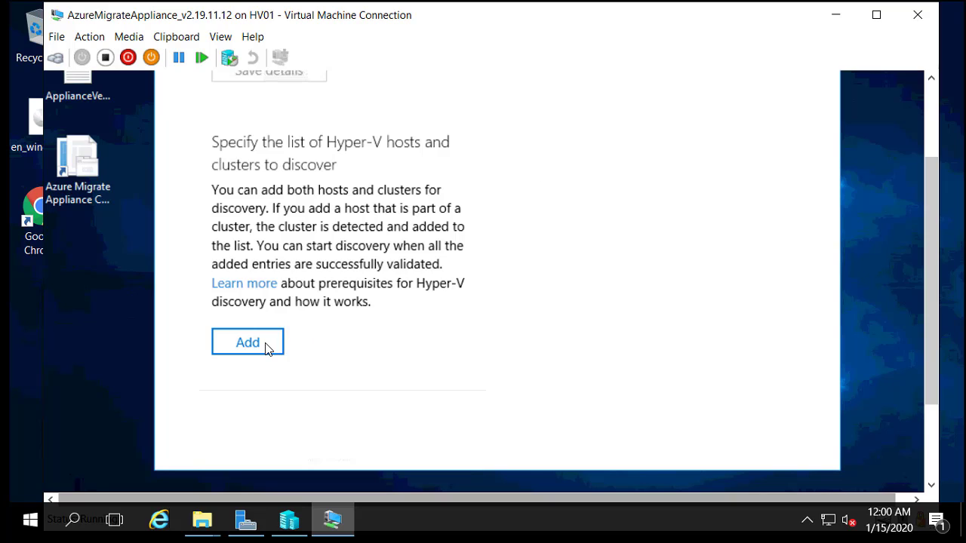
scroll(265, 348, "up", 2)
left_click(303, 142)
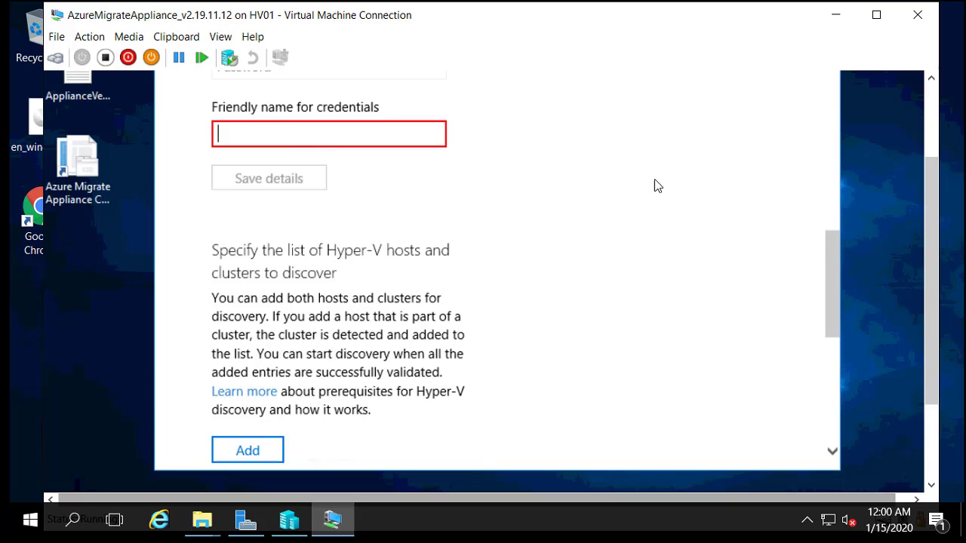
left_click_drag(833, 272, 838, 222)
Step: Save the Hyper-V host credentials with the account user name, password and a matching friendly name
left_click(303, 280)
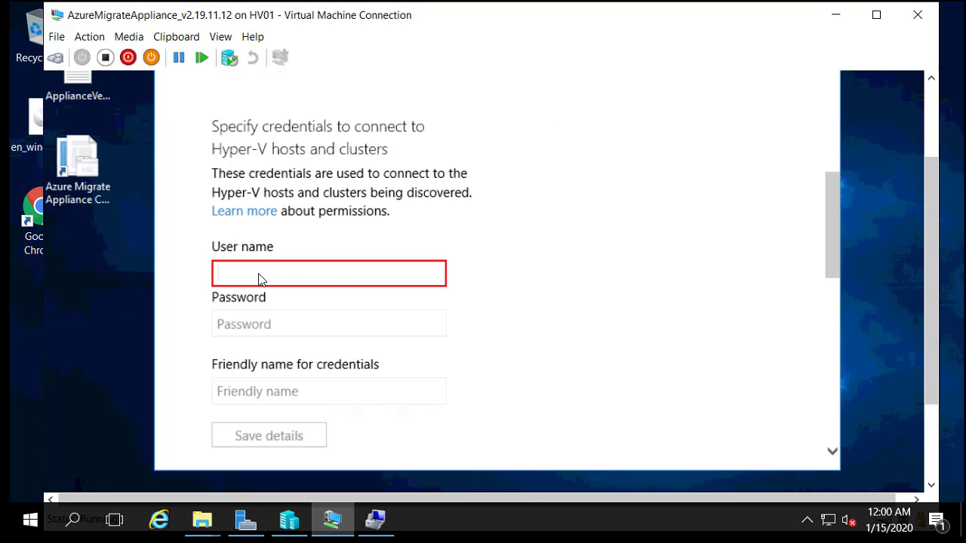
type("stagrerout")
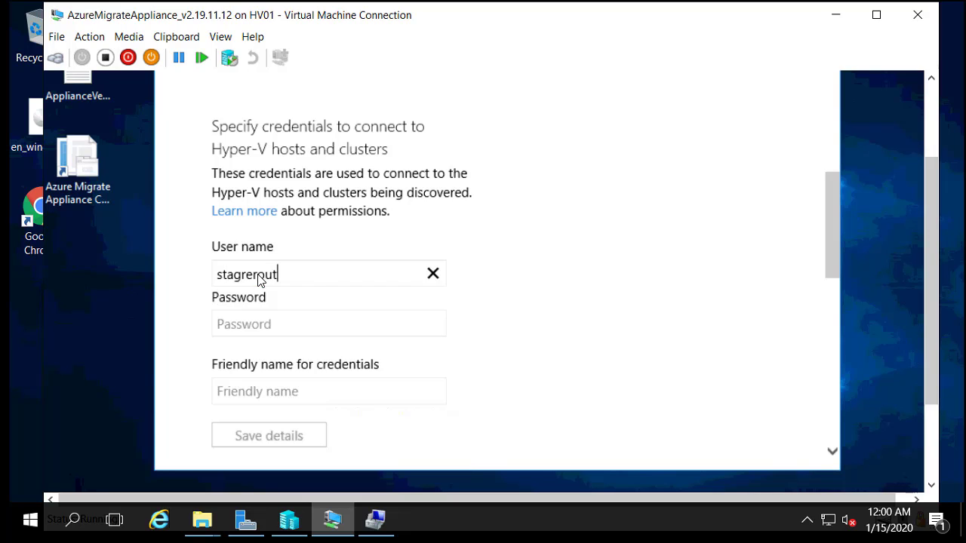
key("Tab")
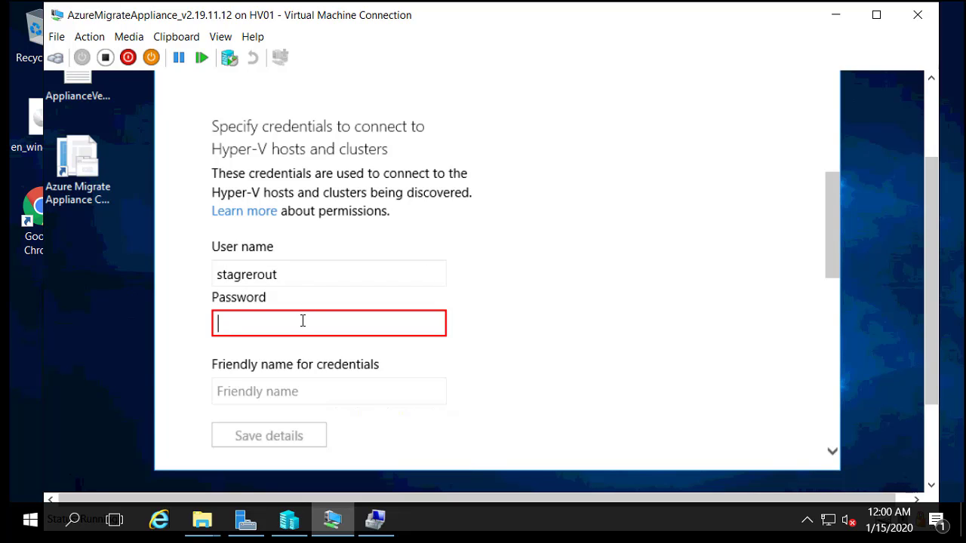
type("••••••••••")
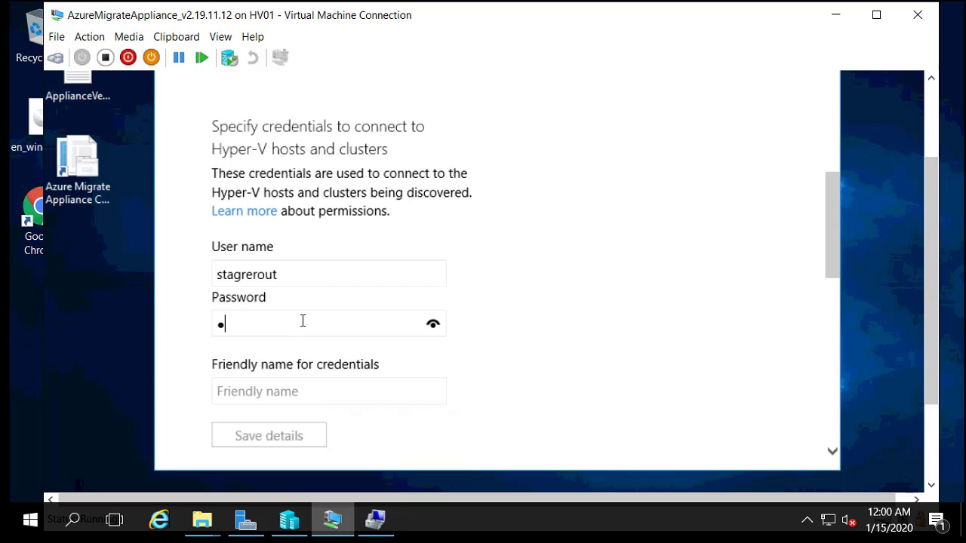
type("••••")
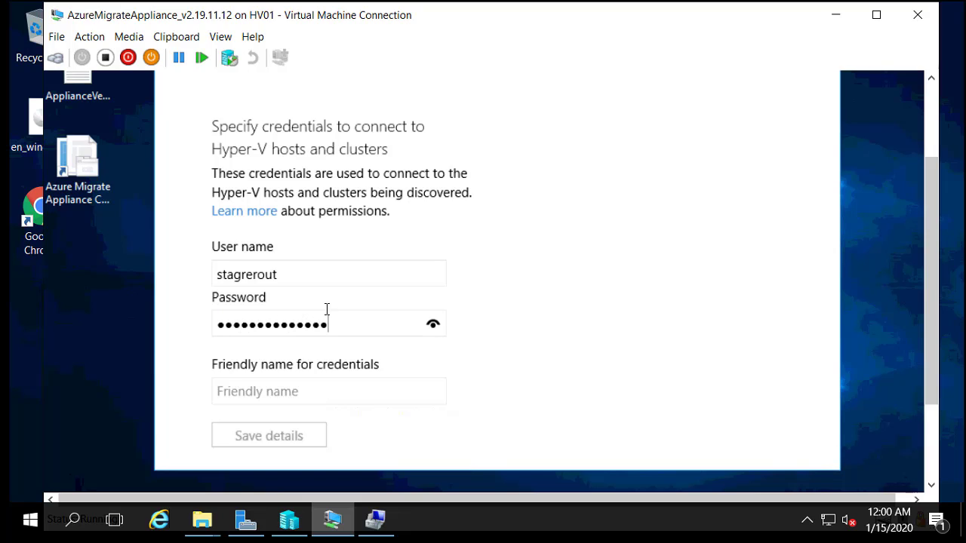
left_click(304, 391)
left_click(303, 390)
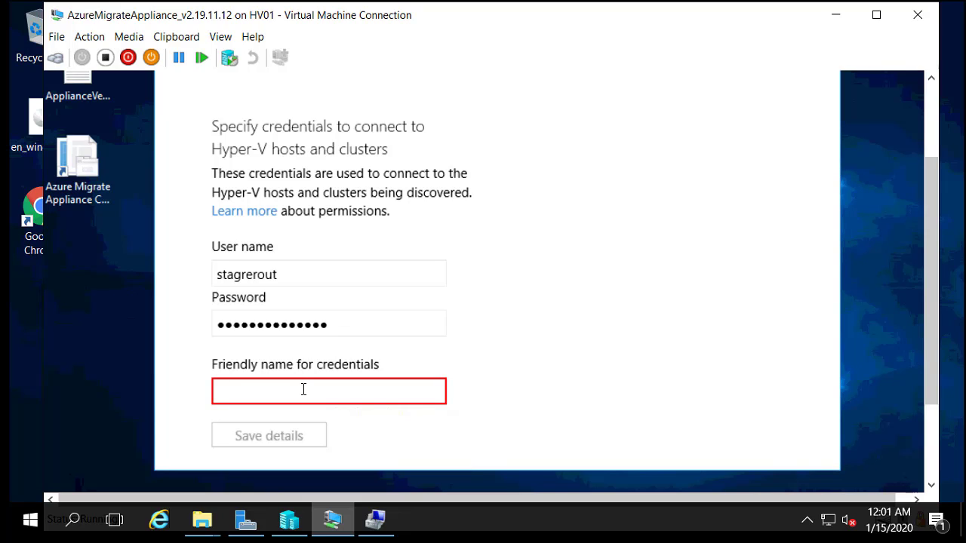
type("Stagrerout")
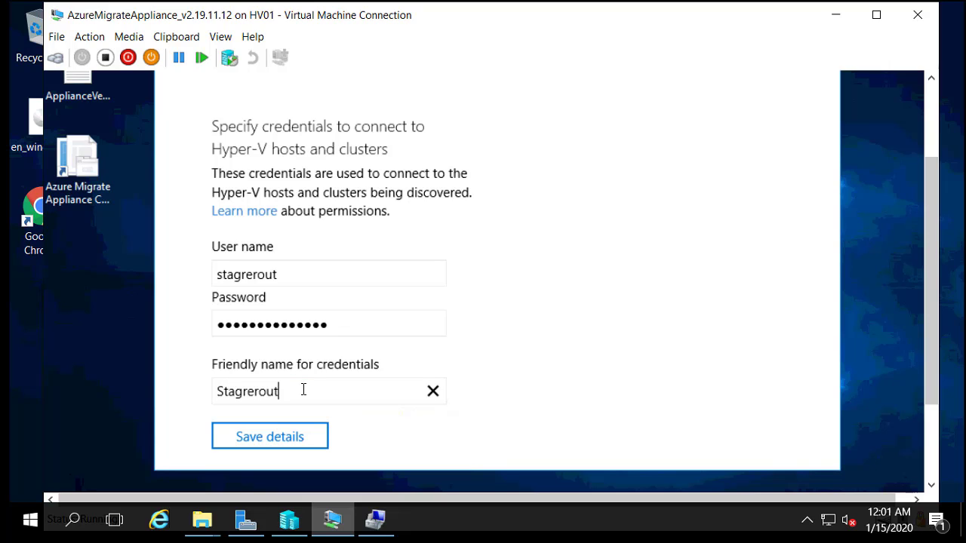
left_click(287, 436)
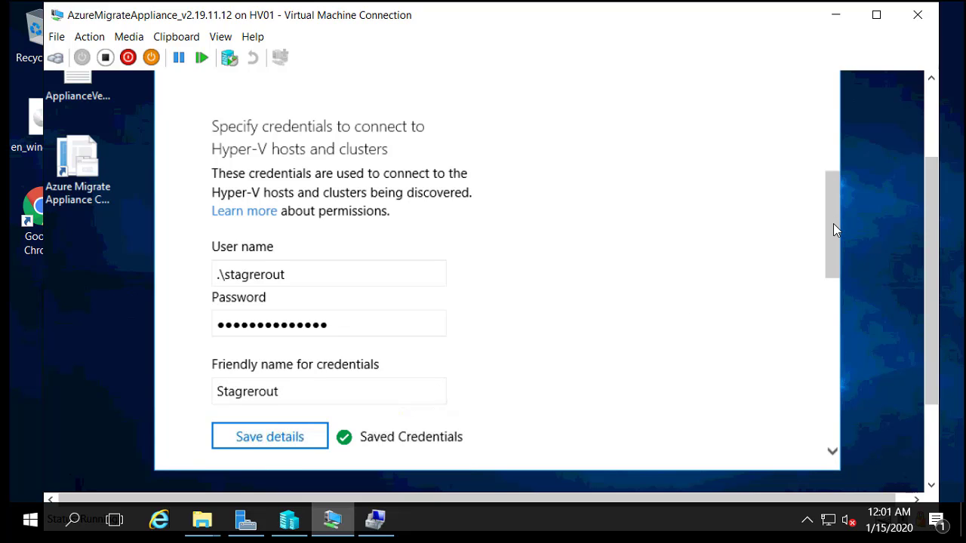
Step: Start adding a Hyper-V host to discover
left_click_drag(834, 231, 815, 365)
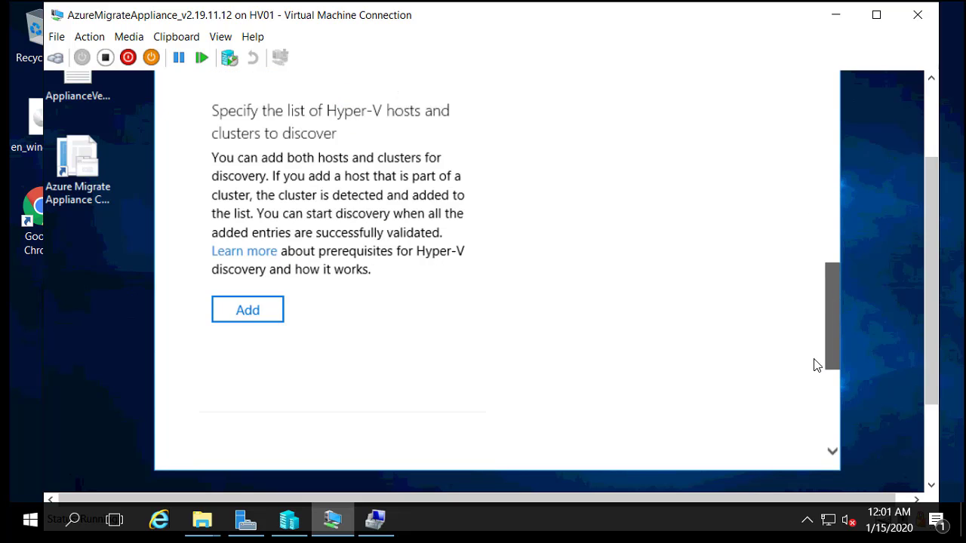
scroll(325, 201, "down", 4)
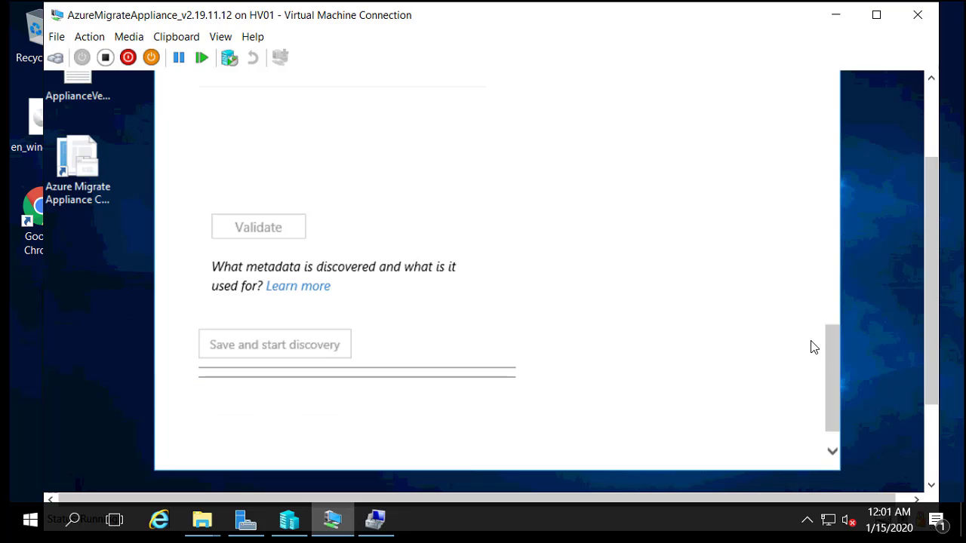
scroll(834, 341, "up", 3)
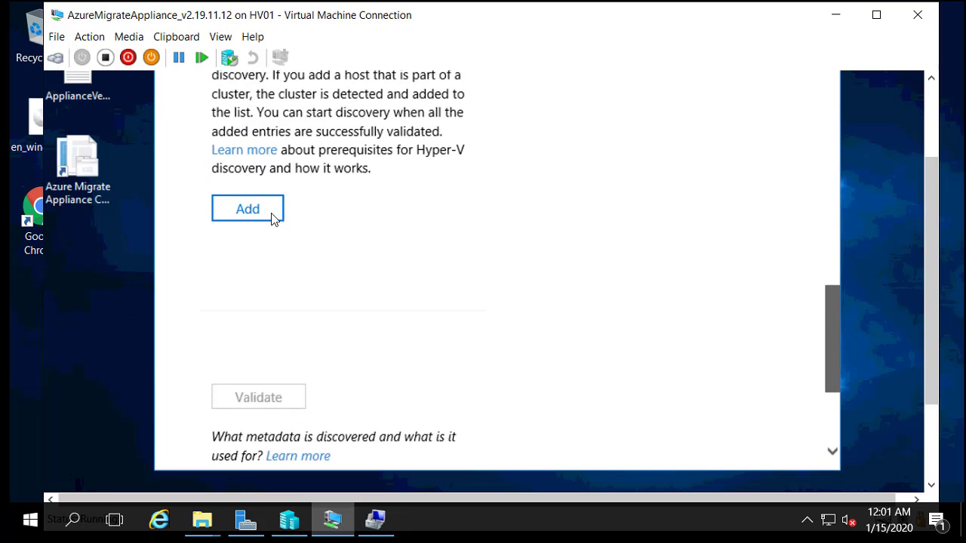
left_click(266, 268)
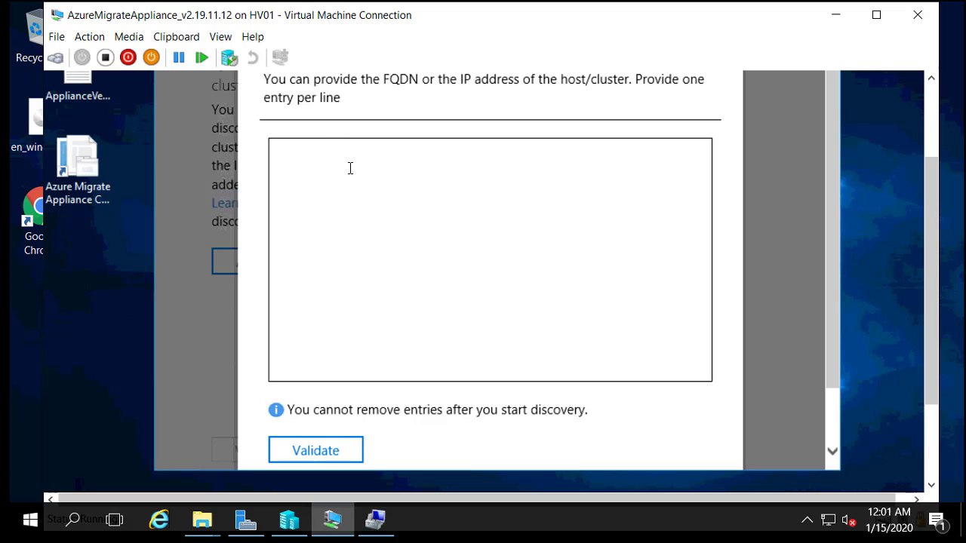
Step: Run ipconfig in a new Command Prompt and copy the IPv4 address 192.168.142.129
left_click(538, 172)
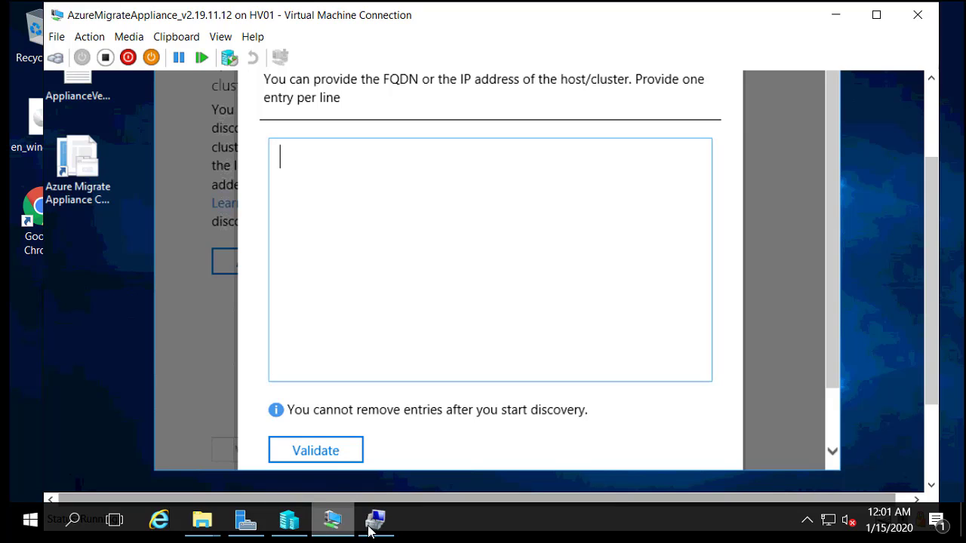
left_click(30, 520)
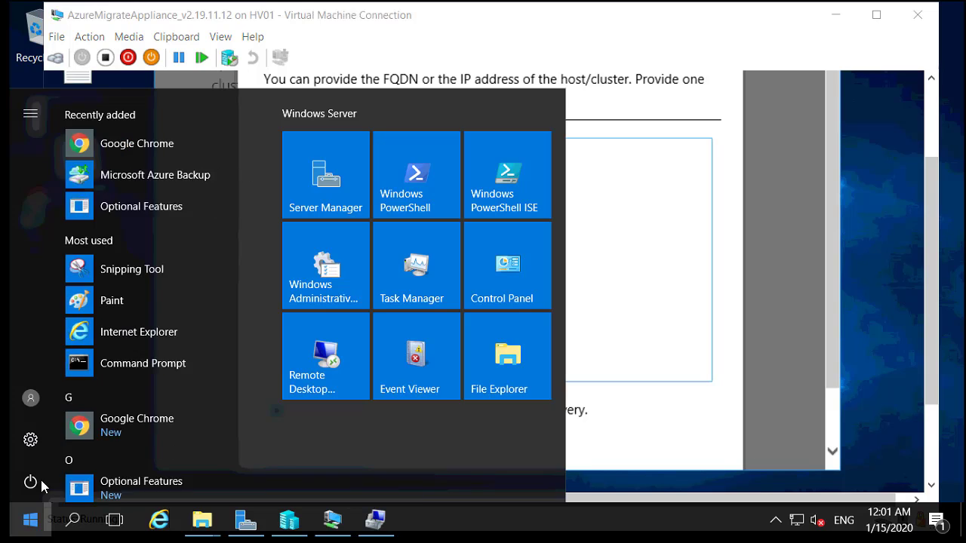
left_click(129, 341)
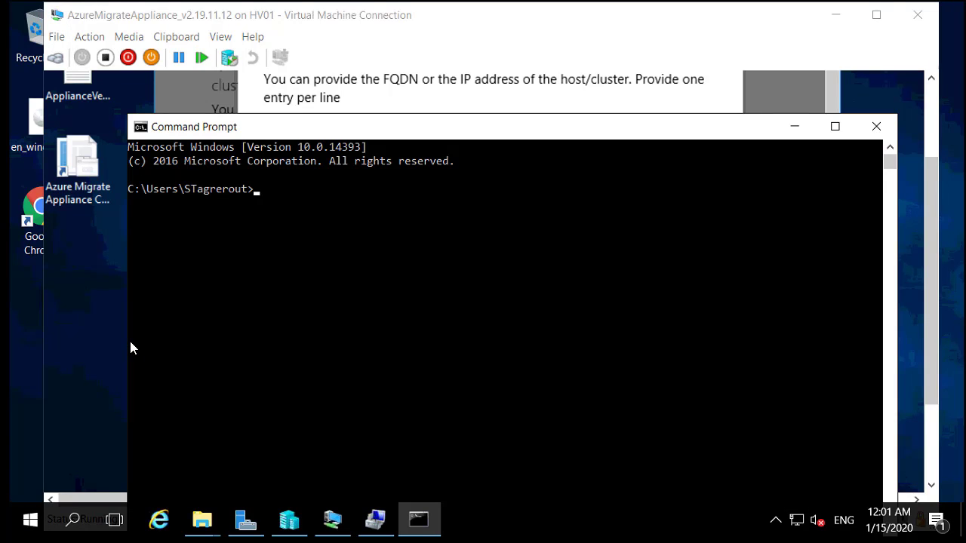
type("ipconfig")
key("Return")
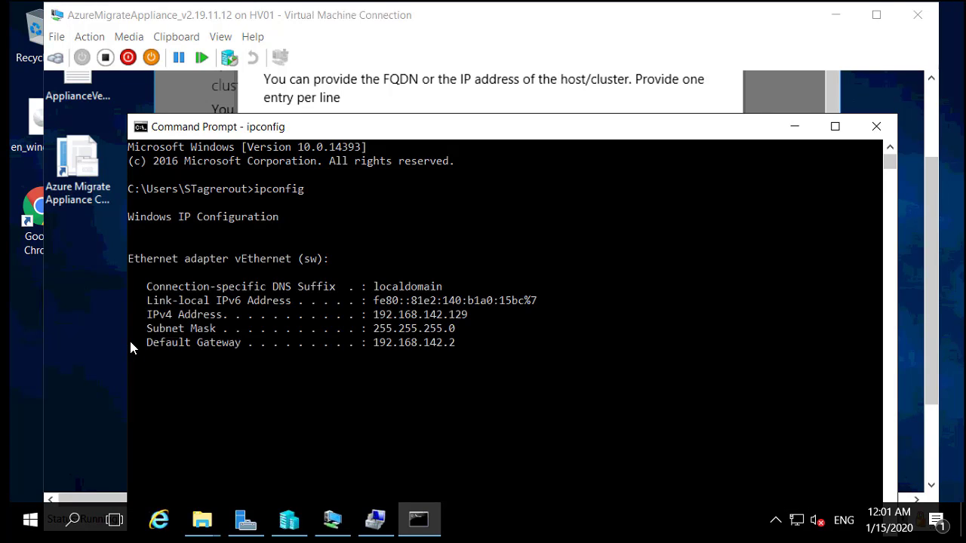
left_click_drag(373, 315, 466, 323)
key("ctrl+c")
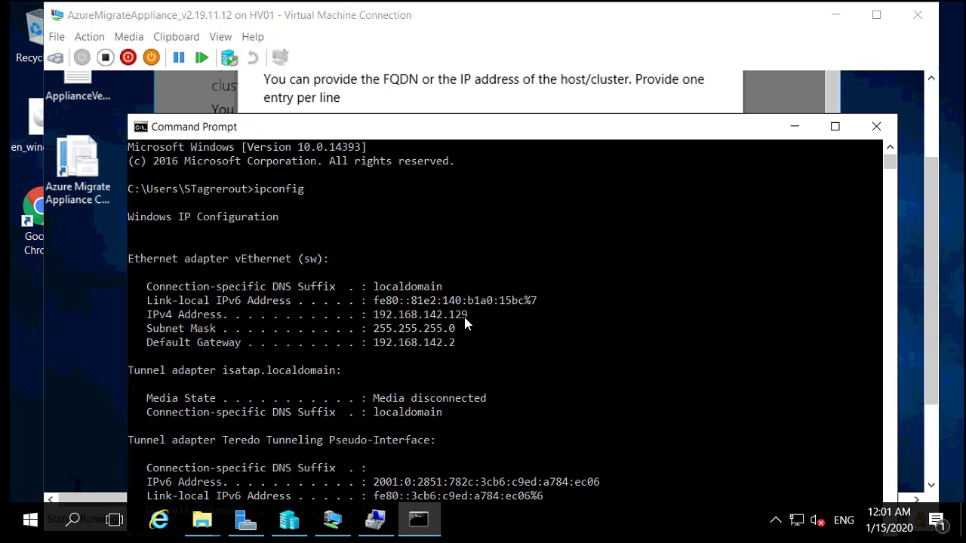
Step: Clear the WIN-DP74HE9ISSB entry from the host box so it is empty
left_click(443, 101)
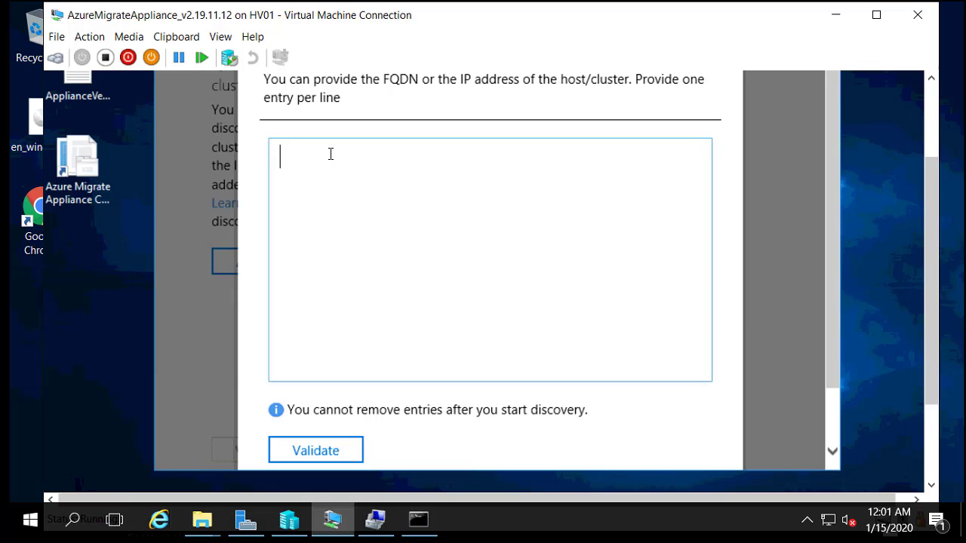
key("ctrl+v")
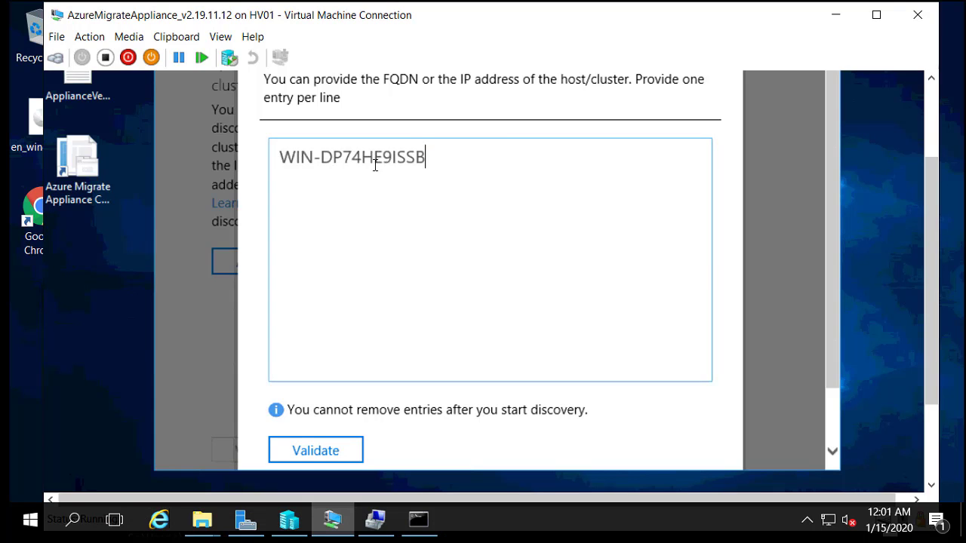
key("ctrl+a")
key("ctrl+x")
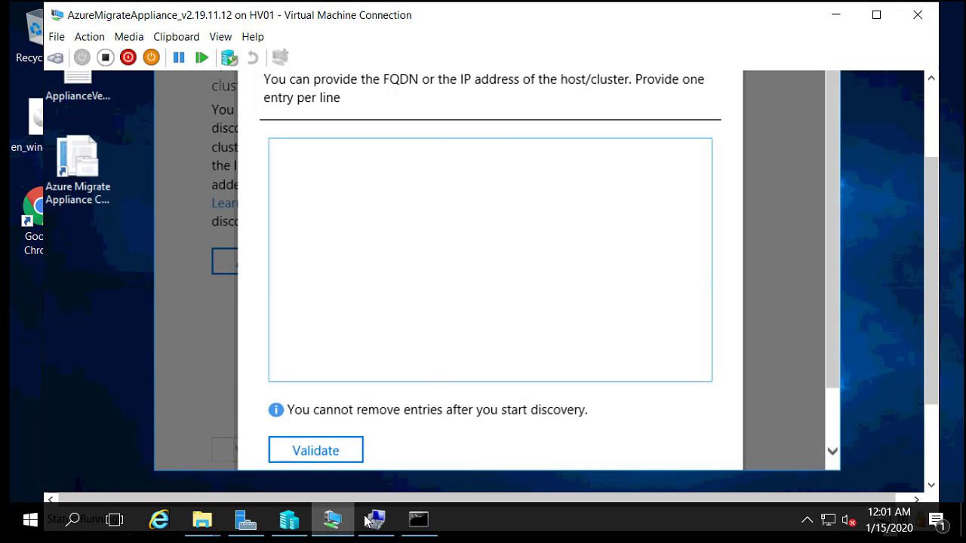
Step: Check Hyper-V Manager, the ipconfig output and Computer Management, then return to the appliance console
left_click(304, 526)
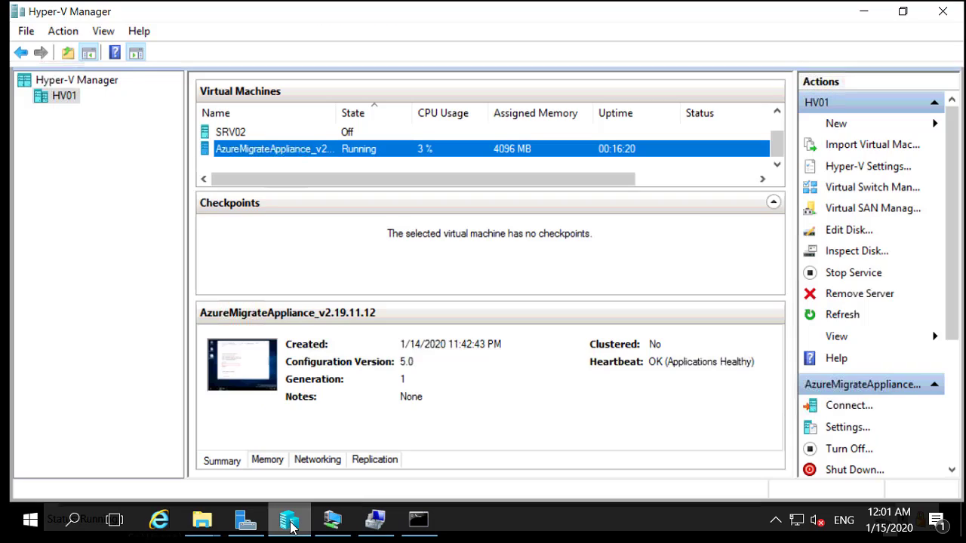
left_click(419, 520)
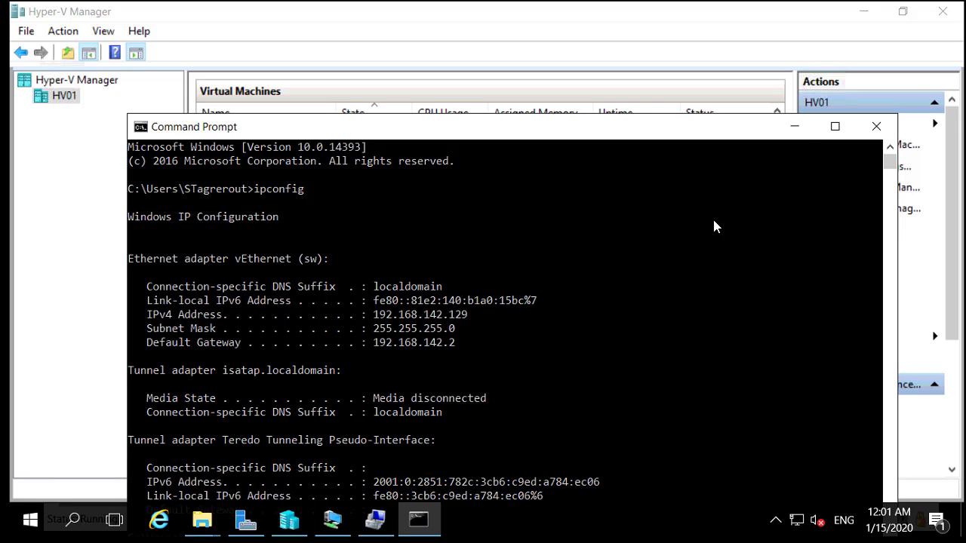
left_click(795, 127)
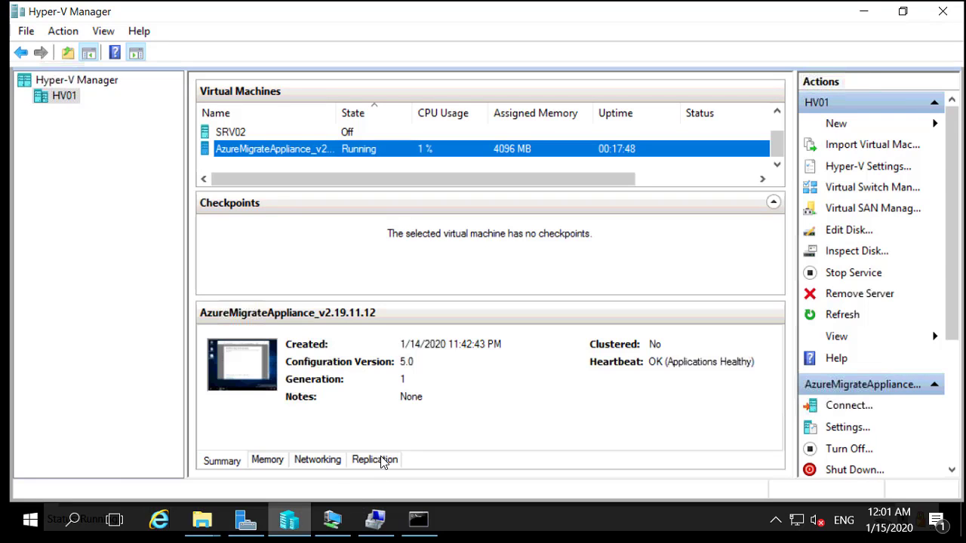
left_click(376, 521)
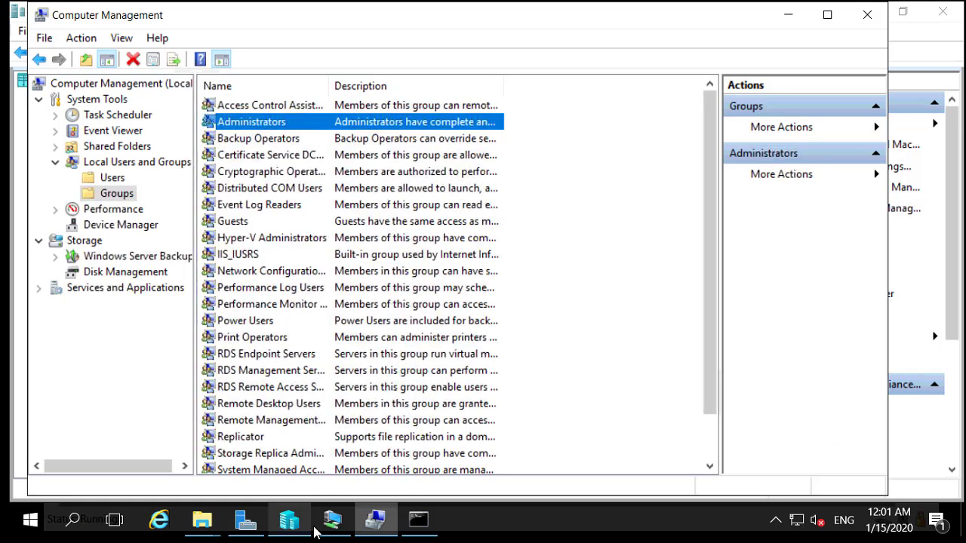
left_click(338, 531)
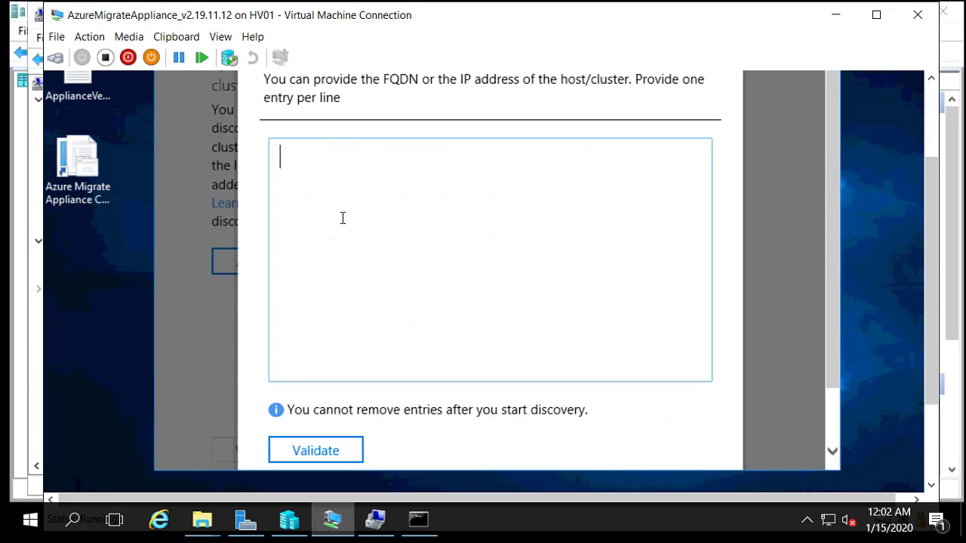
Step: Enter host 192.168.142.129 and validate it until HV01 shows validated with 3 VMs
type("192.168.1")
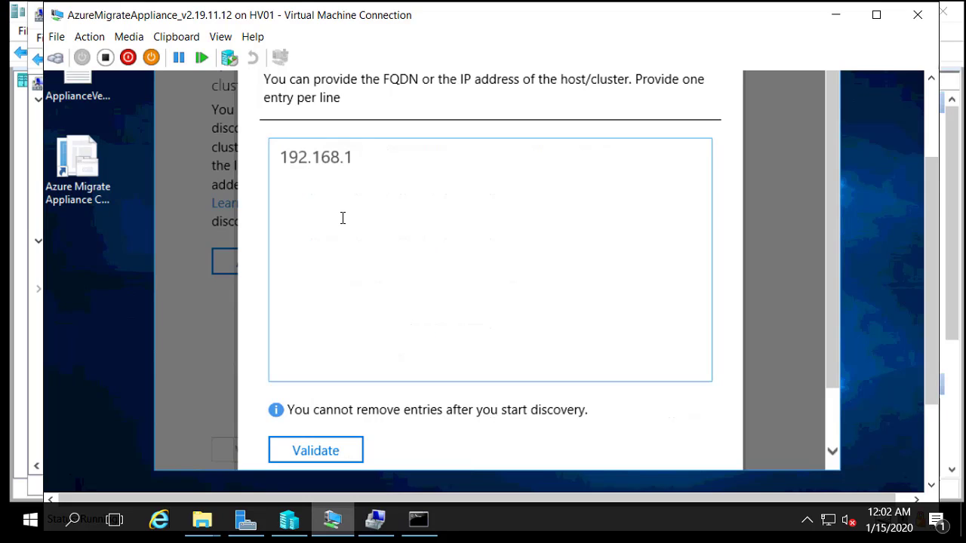
type("42.129")
left_click(332, 456)
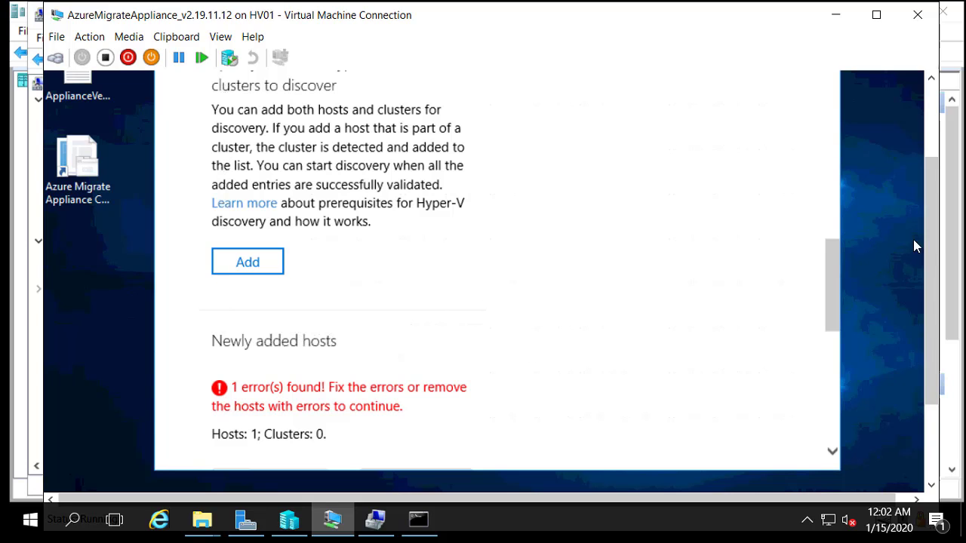
left_click_drag(832, 259, 761, 310)
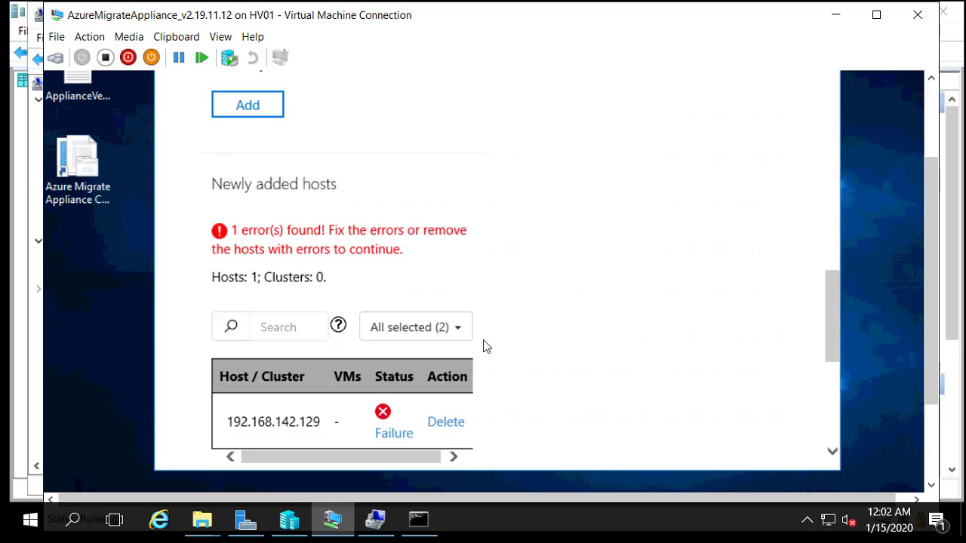
left_click_drag(368, 460, 498, 437)
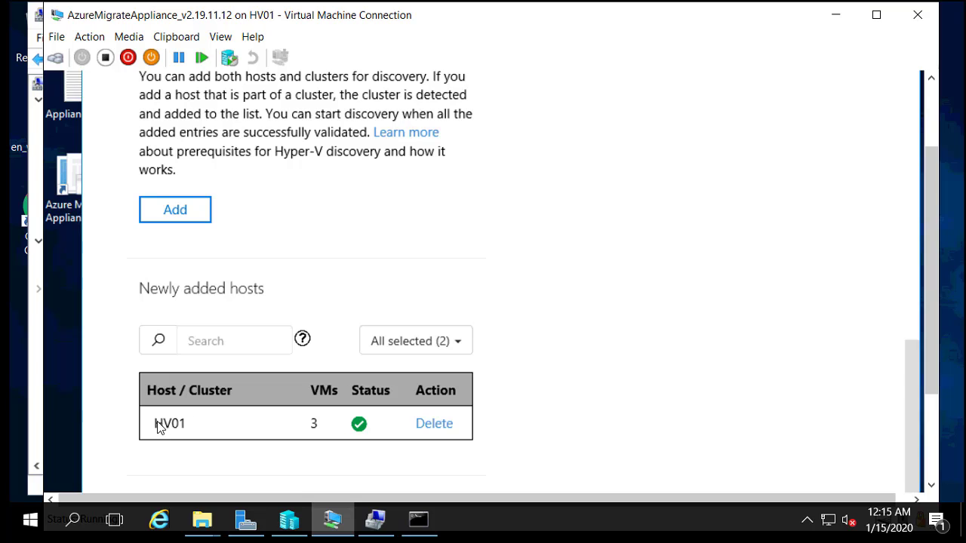
Step: Check that the admin credentials appear under Saved credentials
left_click_drag(934, 330, 939, 200)
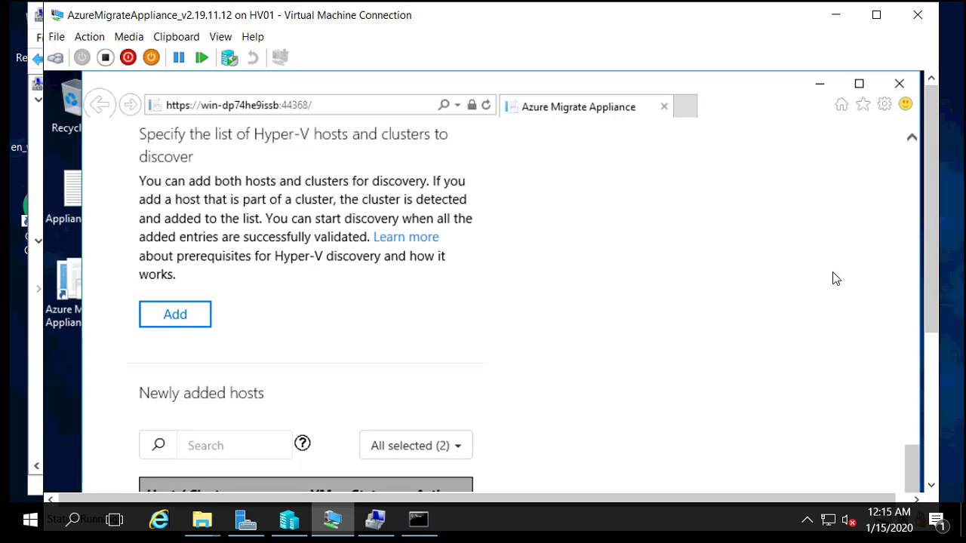
scroll(835, 278, "up", 2)
scroll(835, 278, "up", 1)
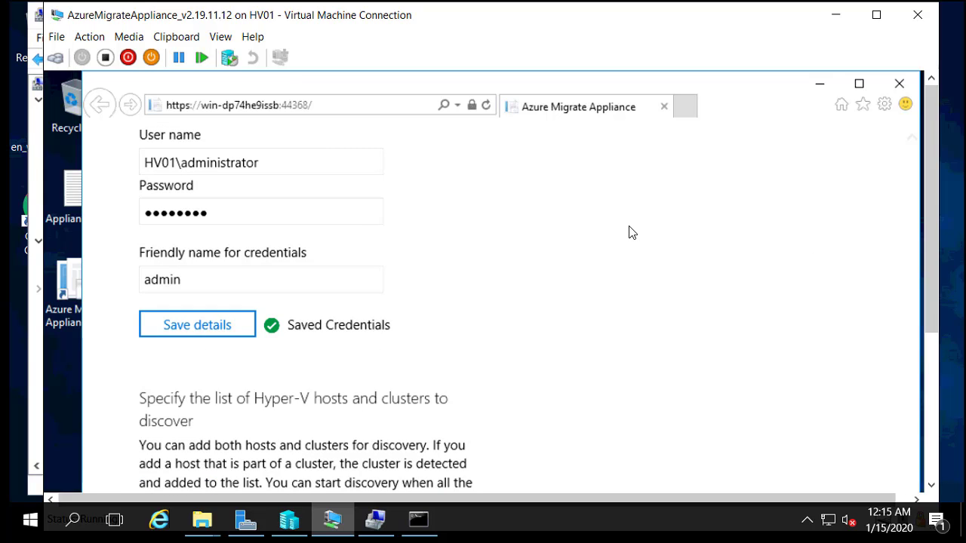
Step: Re-validate host HV01 until it shows a green validated status with 3 VMs
scroll(636, 232, "down", 3)
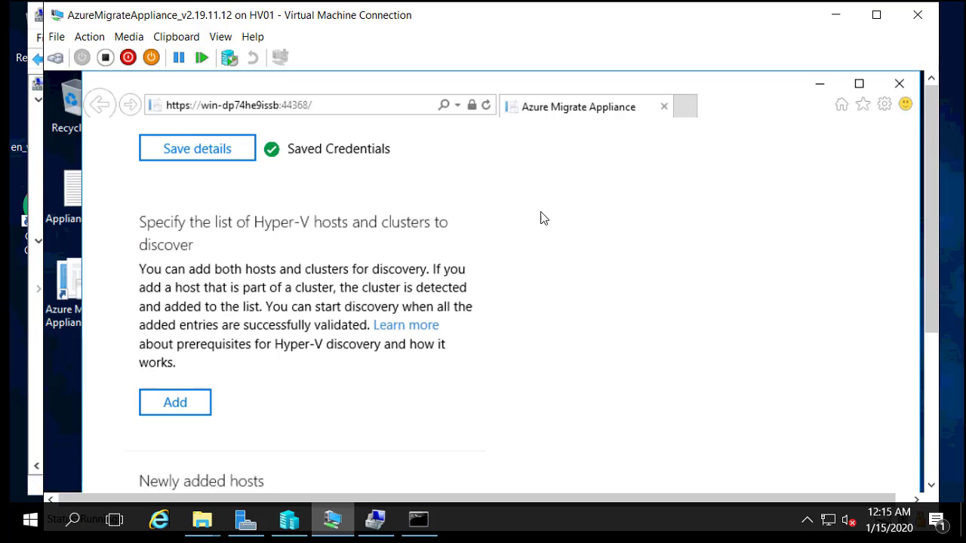
scroll(518, 365, "down", 3)
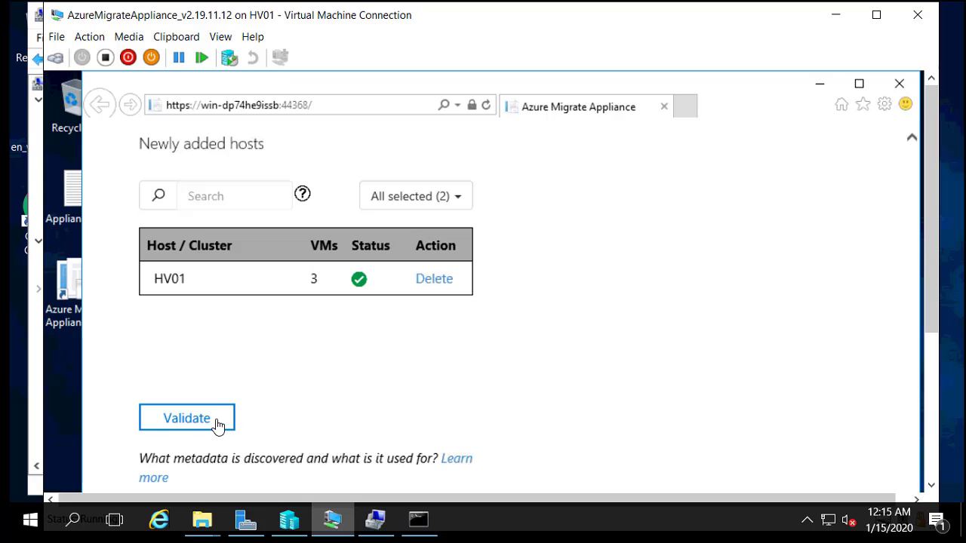
left_click(213, 424)
scroll(491, 293, "down", 1)
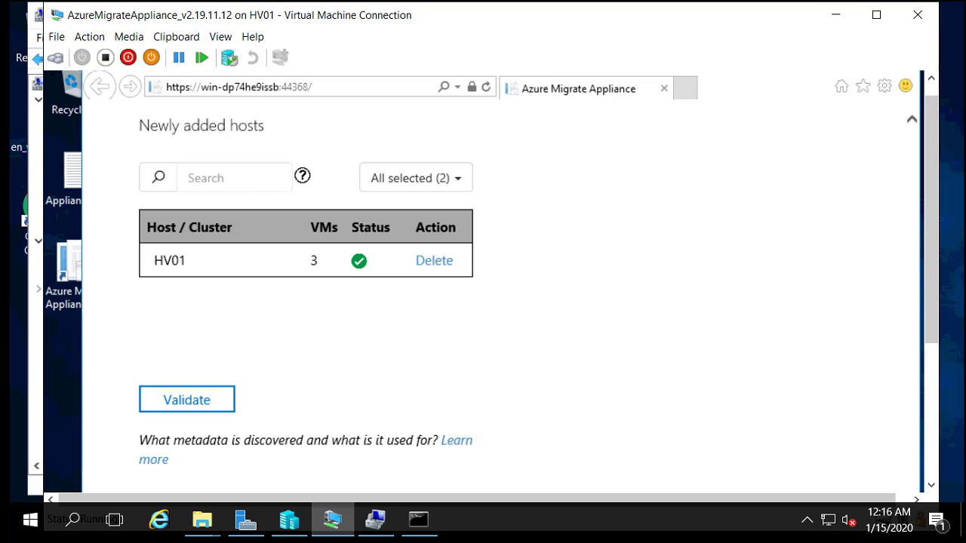
scroll(932, 198, "down", 10)
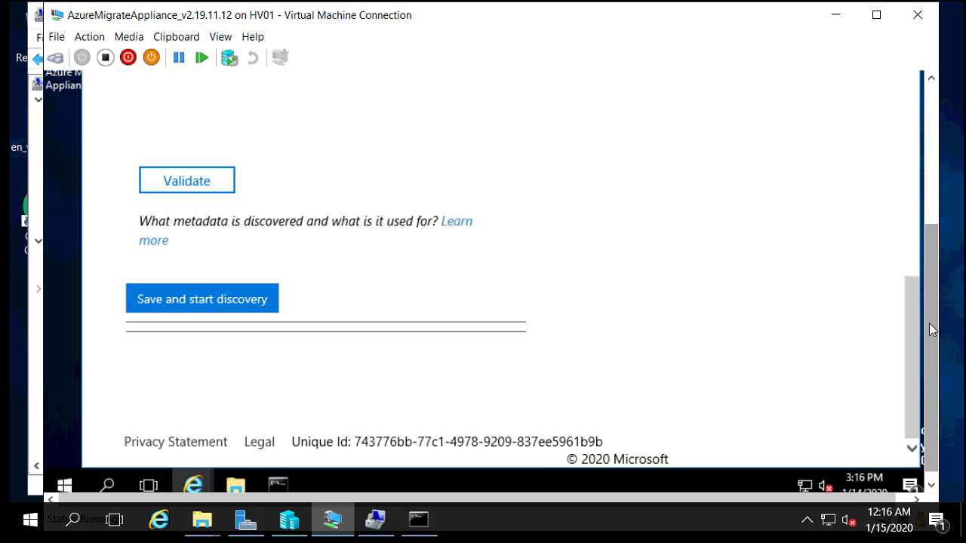
left_click_drag(936, 321, 936, 258)
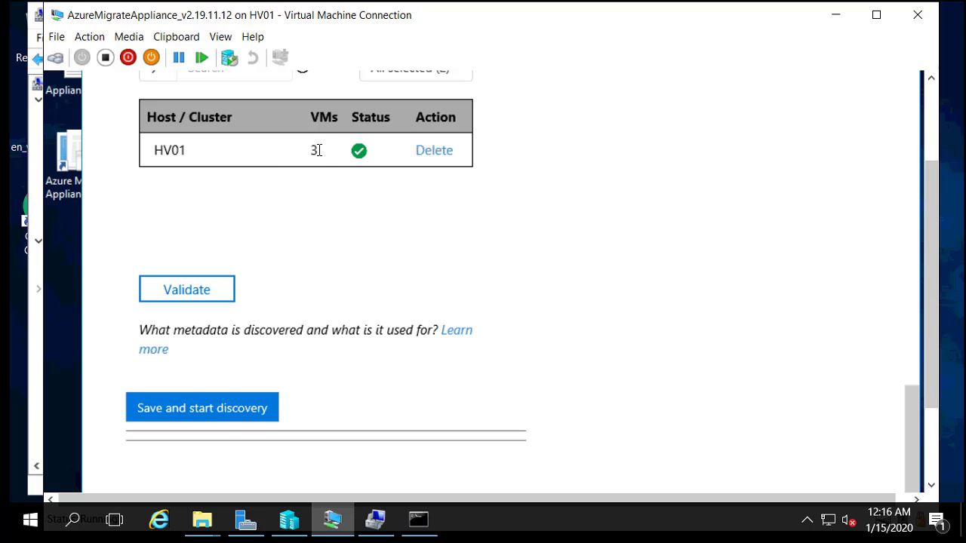
scroll(318, 150, "down", 2)
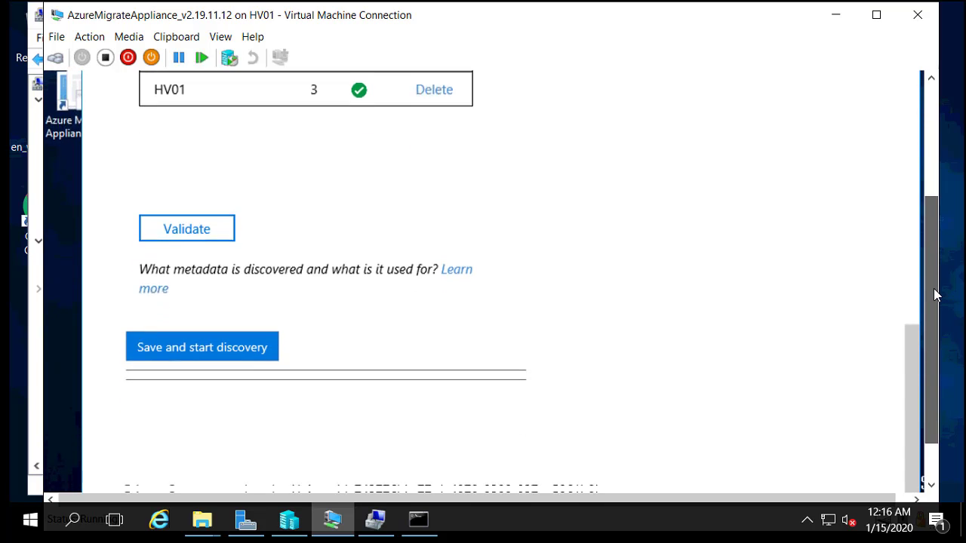
Step: Save the appliance settings and begin discovering the VMs on HV01
left_click(204, 350)
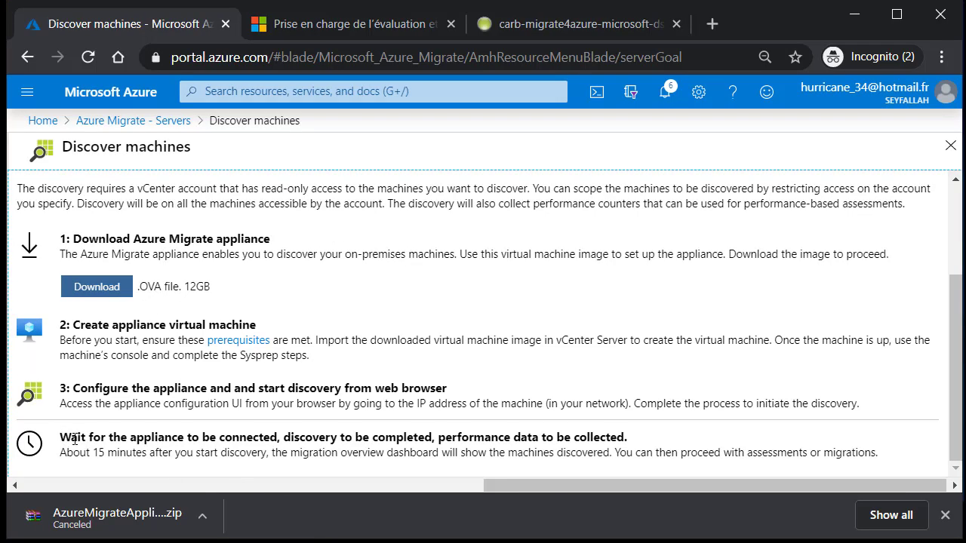
left_click_drag(78, 438, 431, 434)
left_click(393, 436)
left_click_drag(246, 438, 283, 438)
left_click_drag(363, 437, 522, 437)
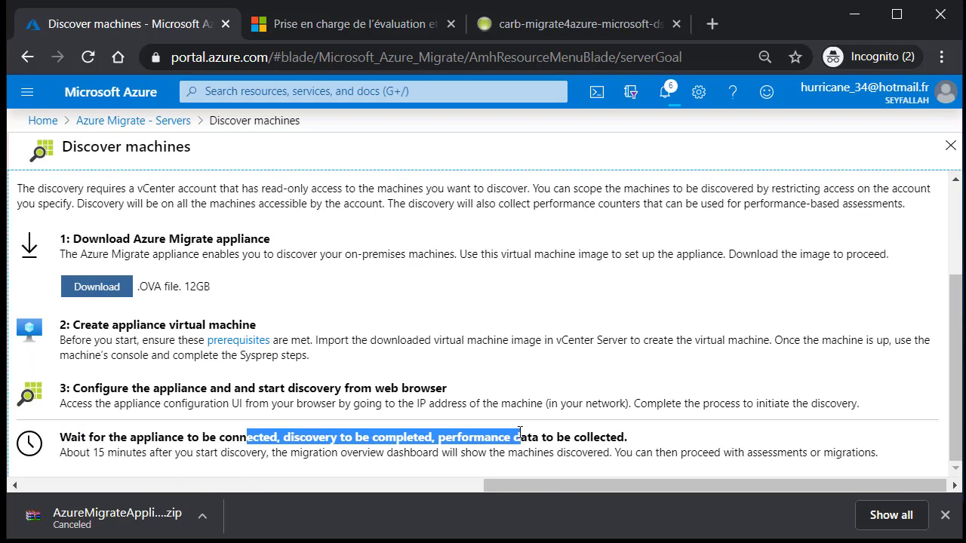
left_click_drag(288, 437, 605, 444)
left_click(419, 451)
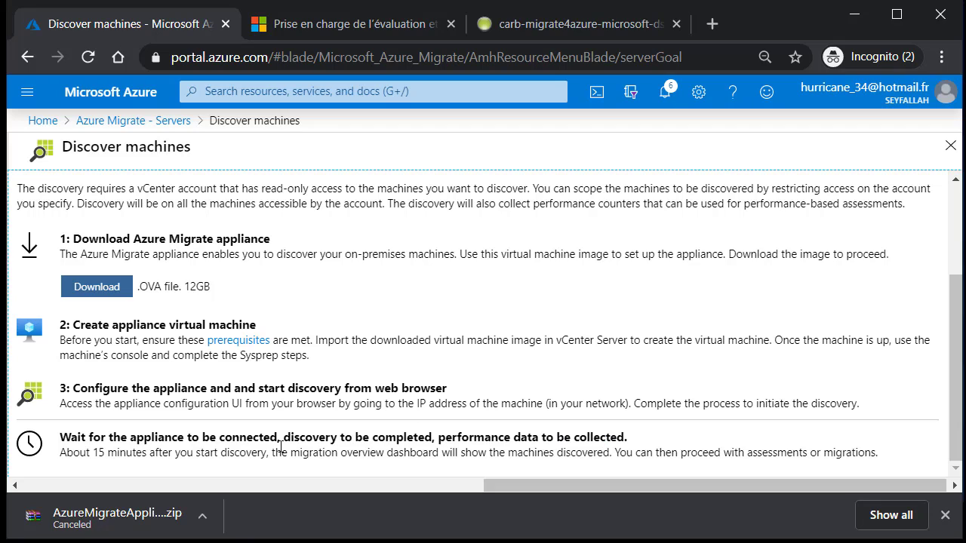
left_click_drag(130, 451, 261, 453)
left_click(81, 483)
left_click_drag(93, 453, 877, 446)
left_click(698, 383)
scroll(626, 329, "up", 2)
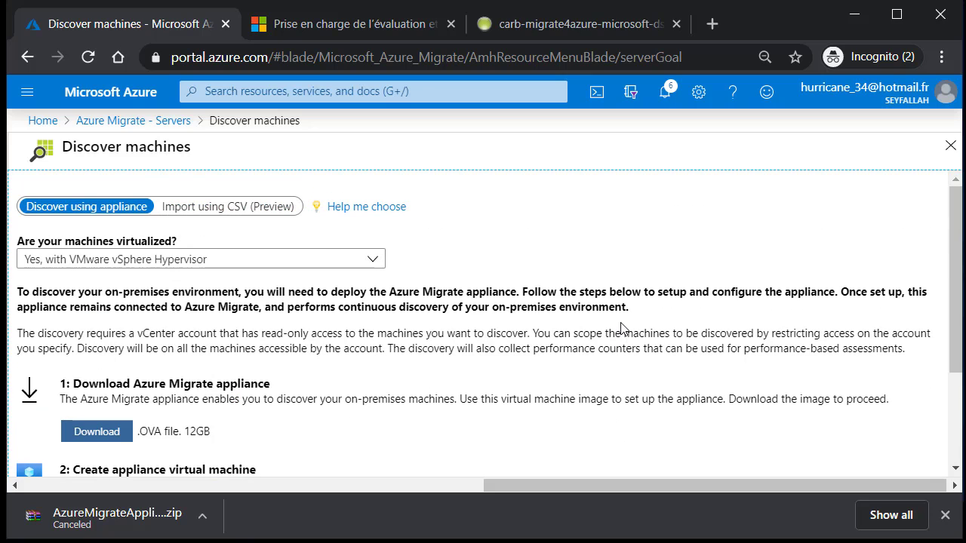
left_click_drag(466, 292, 623, 328)
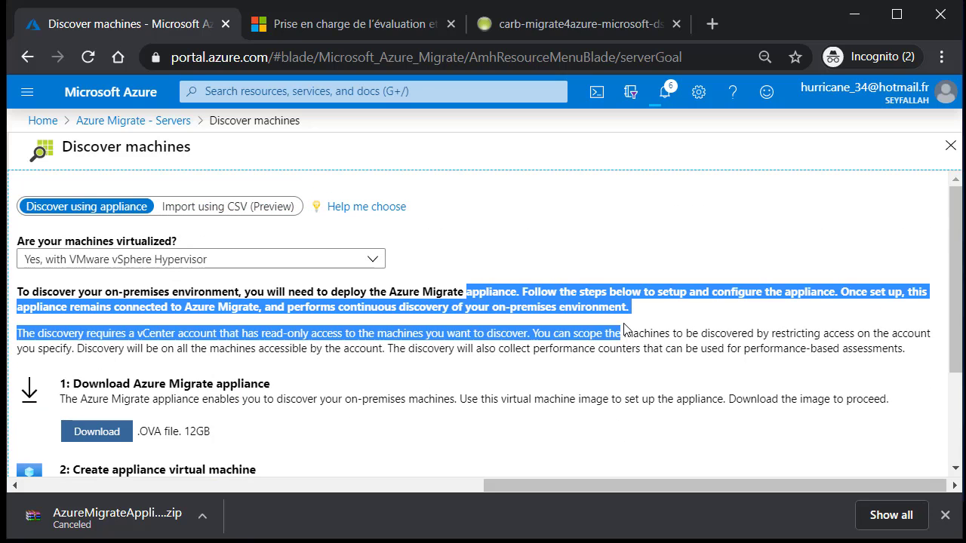
left_click(622, 332)
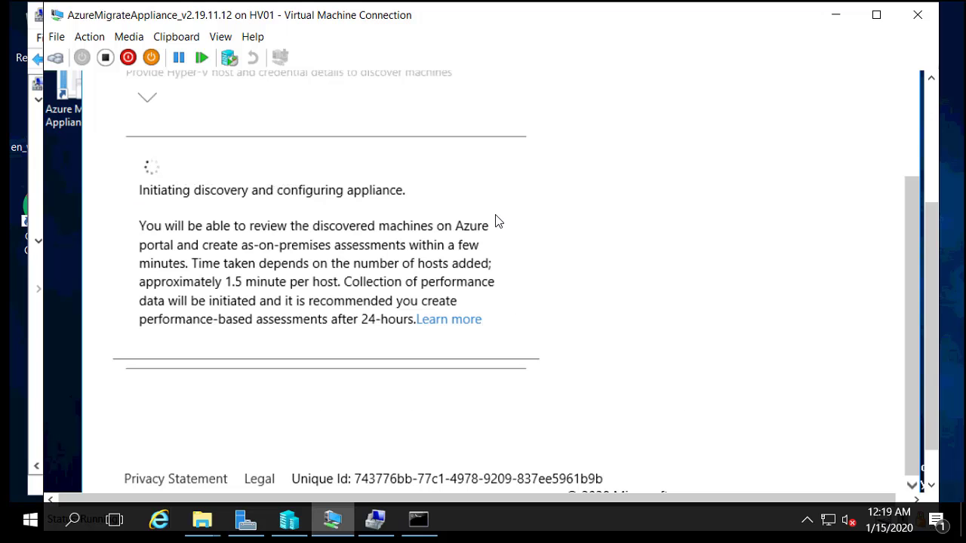